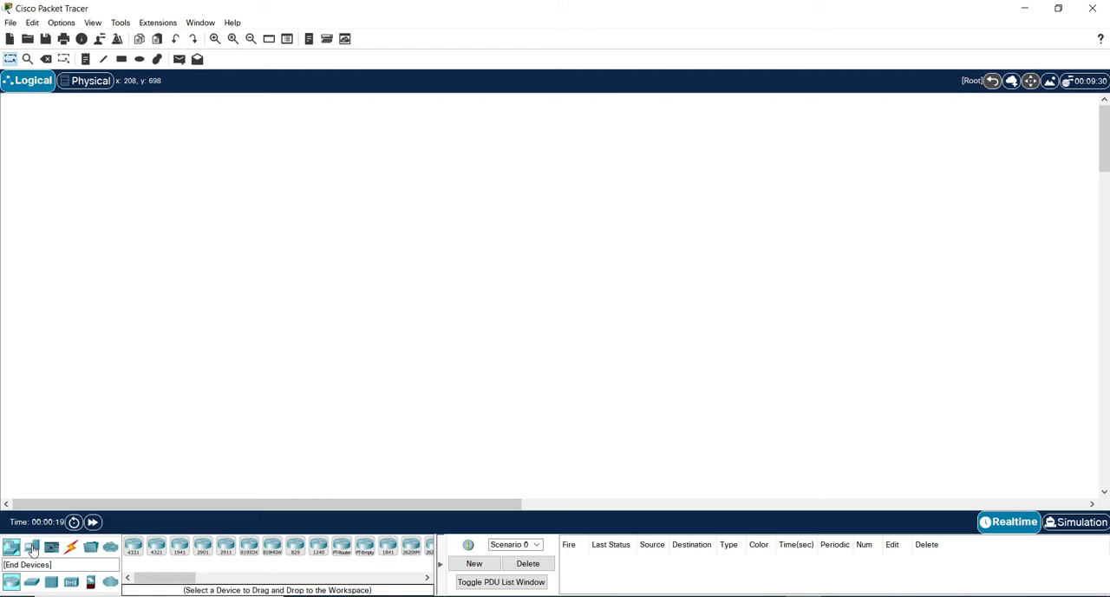
Add a PC to the lower-left part of the workspace, name it PC1, and move it slightly up and right.
click(32, 548)
click(133, 545)
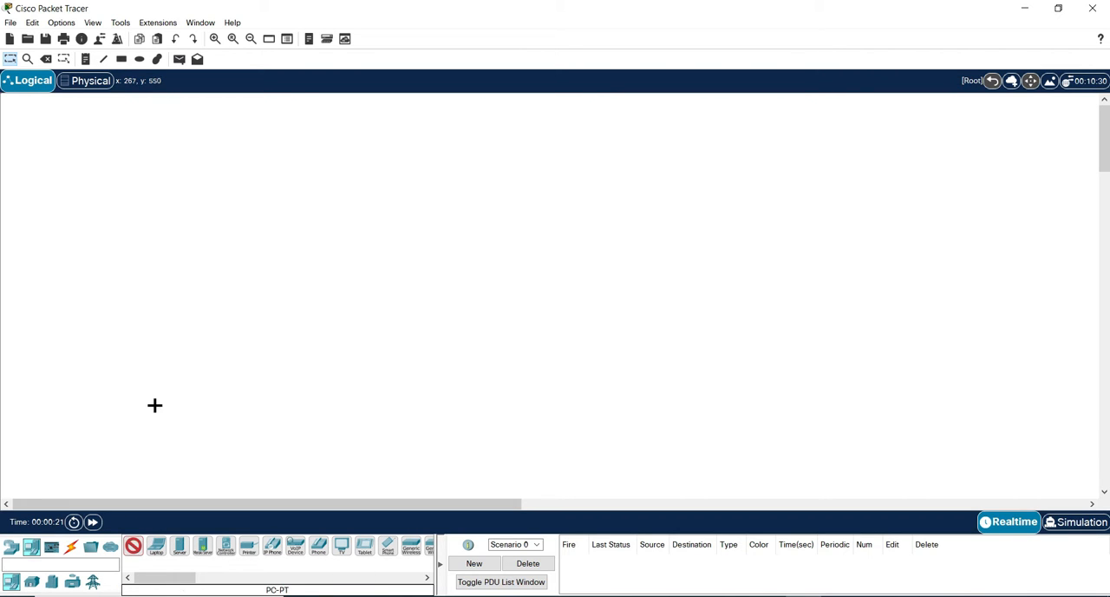
click(152, 401)
click(154, 419)
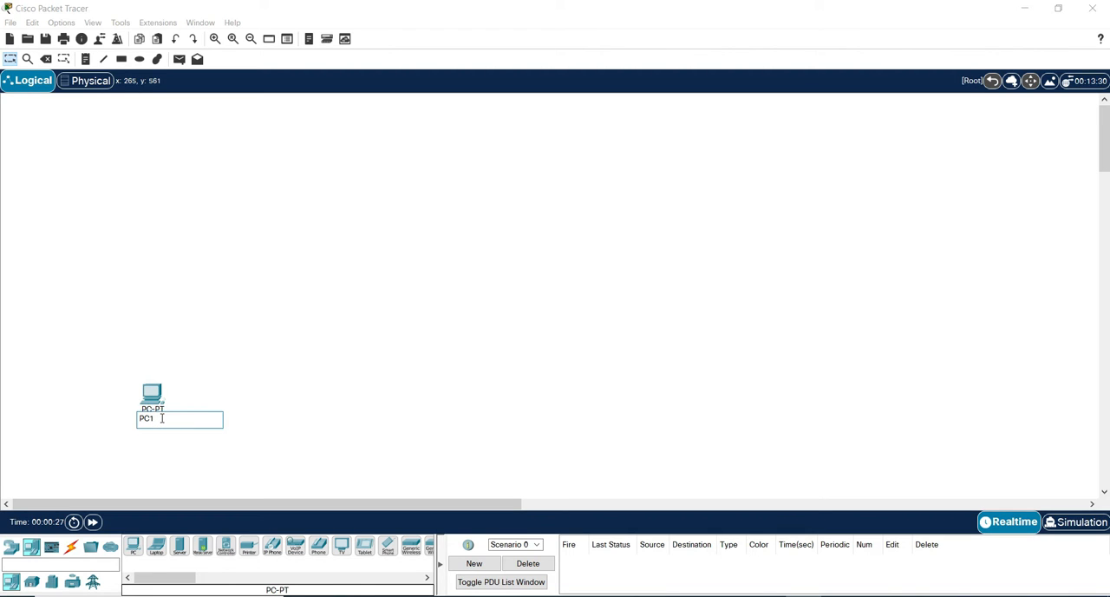
text(1)
click(275, 392)
drag(158, 401, 172, 372)
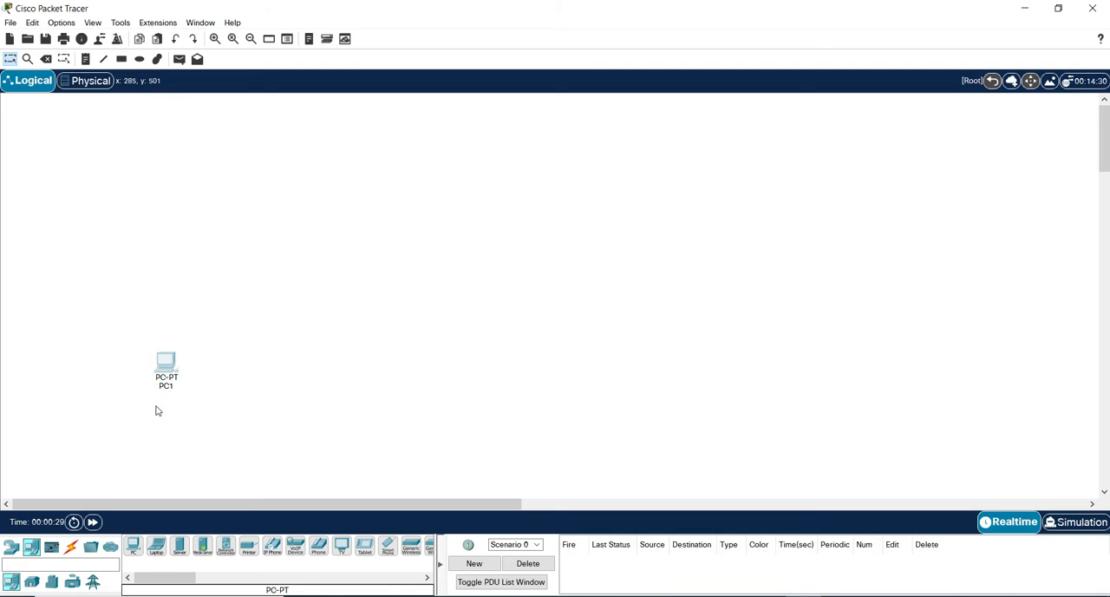
Add five more PCs in a row to the right of PC1, forming two groups of three.
click(133, 546)
click(243, 389)
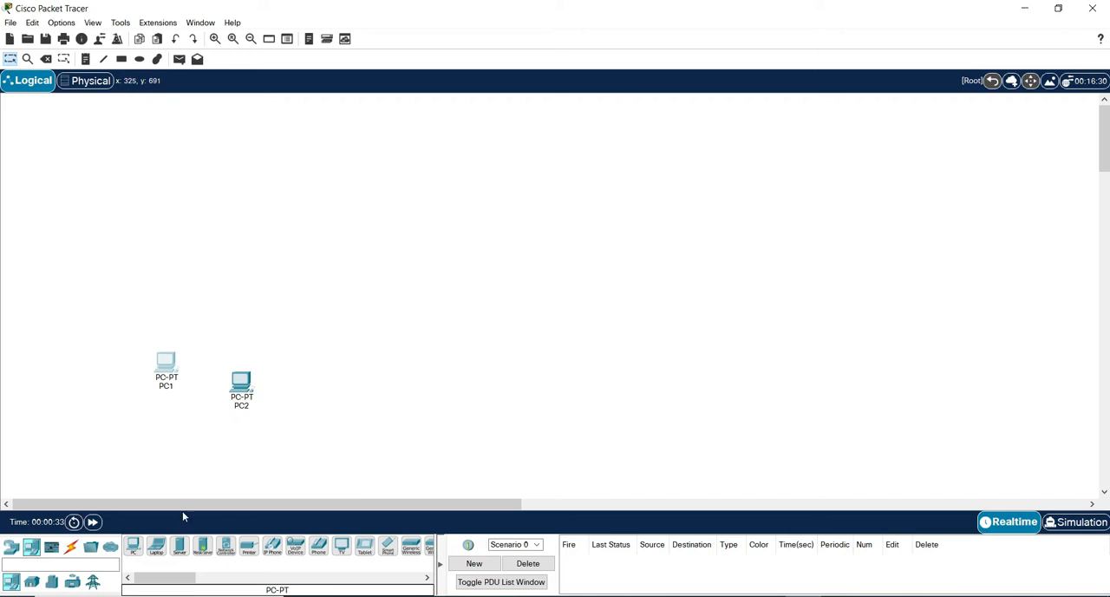
click(133, 546)
click(318, 371)
click(134, 547)
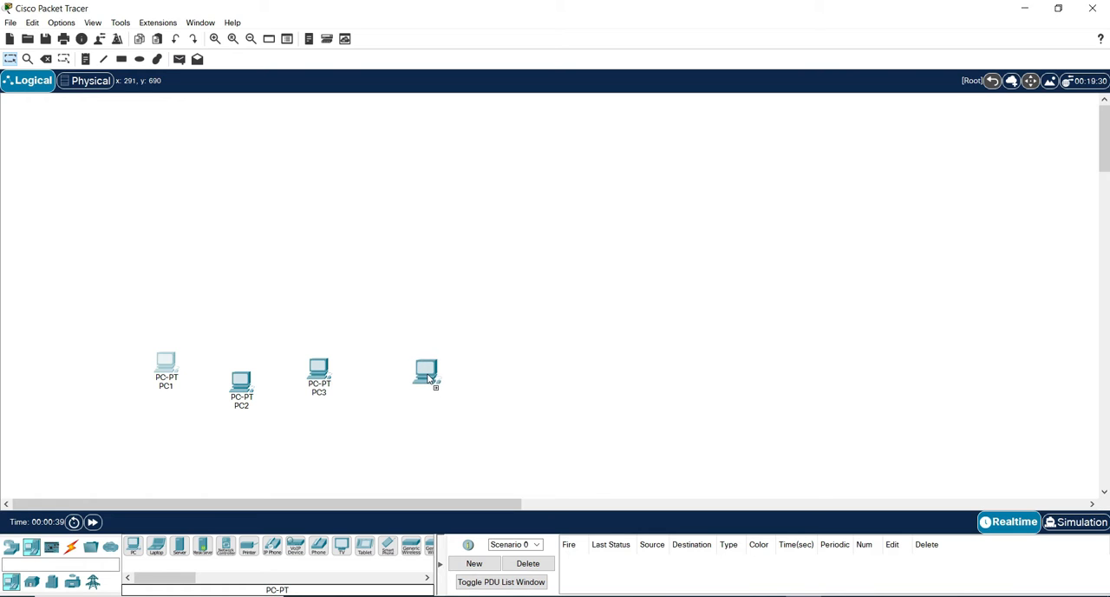
click(428, 379)
click(137, 546)
click(511, 405)
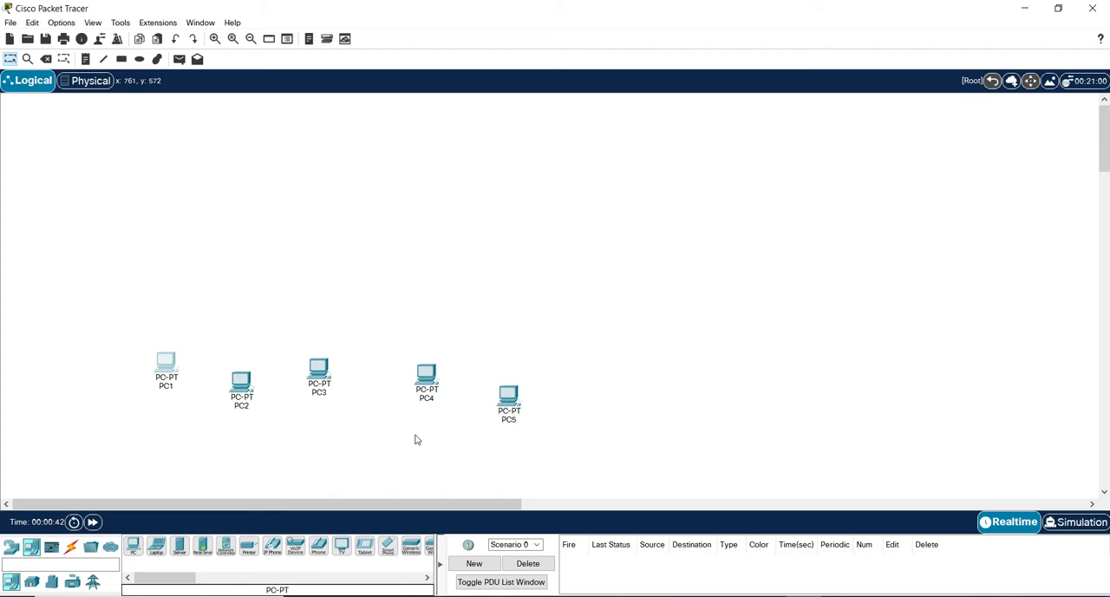
click(134, 548)
click(590, 382)
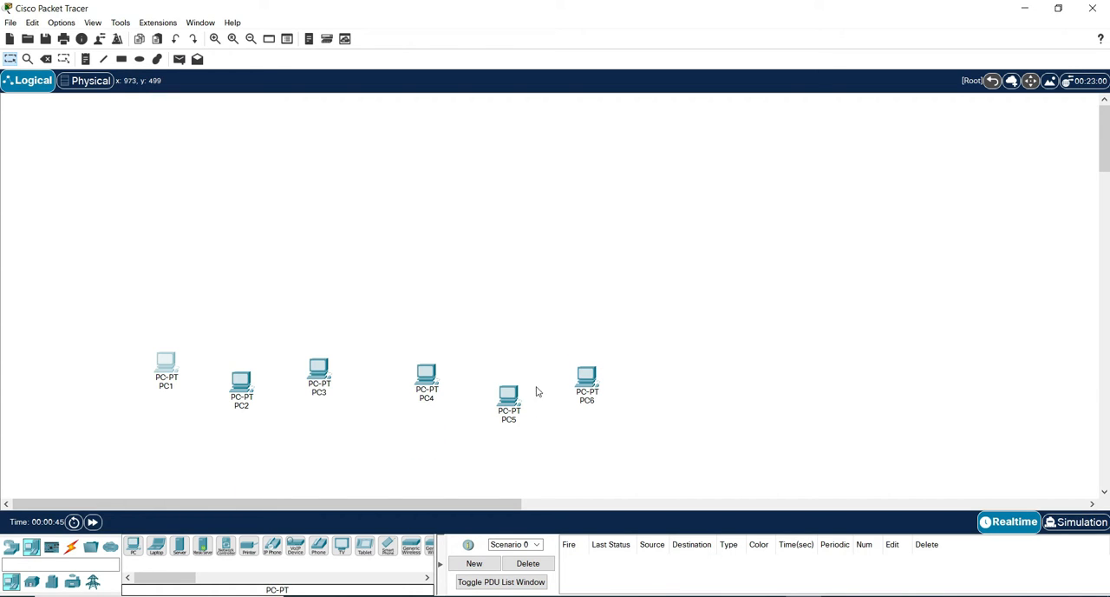
Place a Switch-PT above each group of three PCs and a Router-PT centrally above the two switches.
click(14, 552)
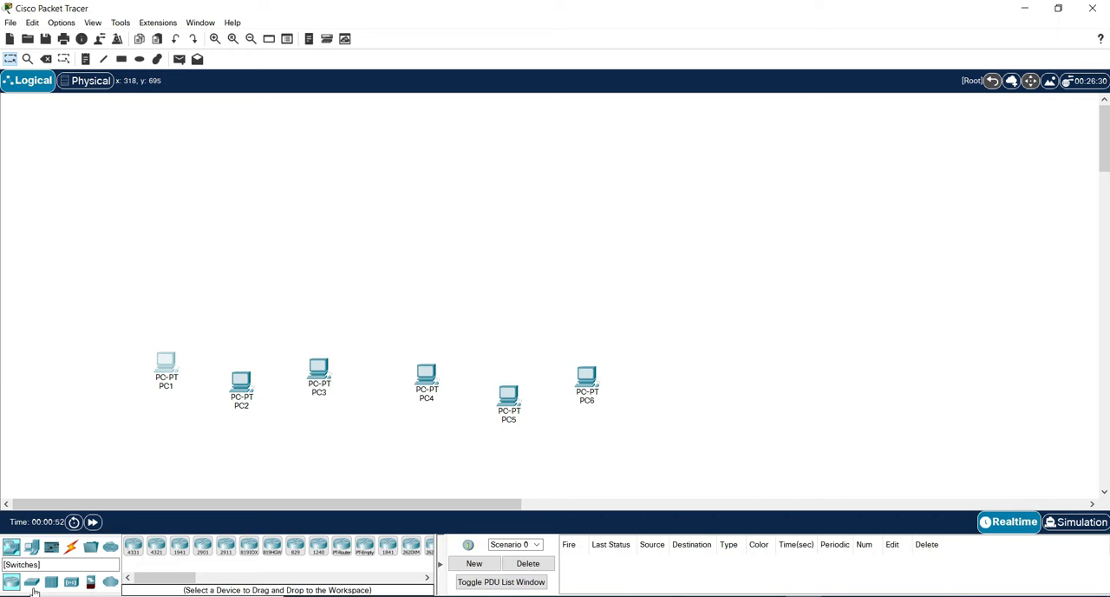
click(32, 583)
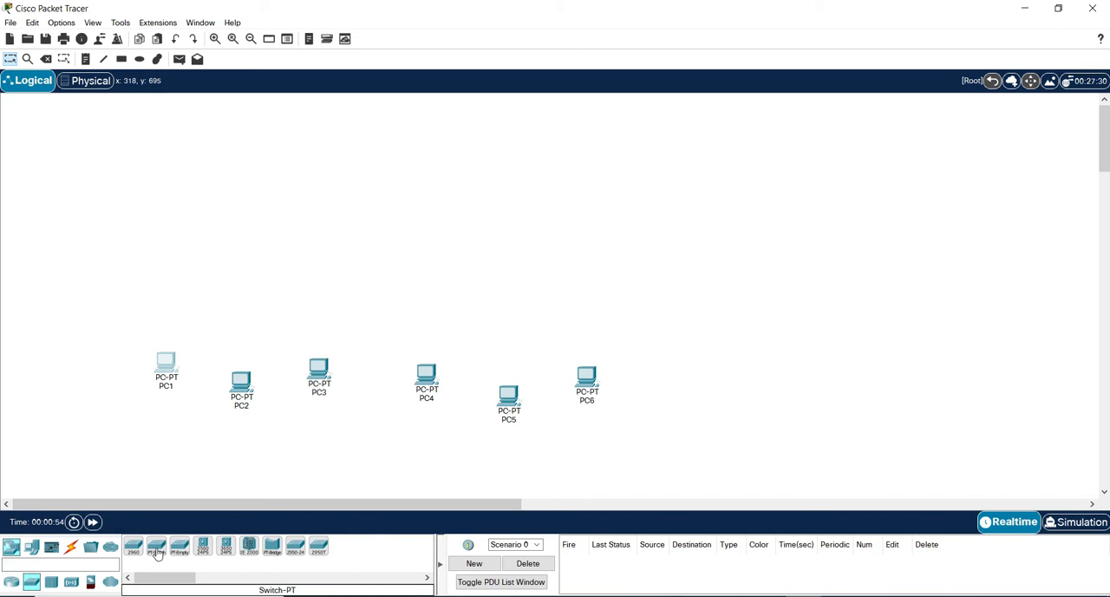
drag(157, 553, 258, 269)
drag(149, 553, 520, 283)
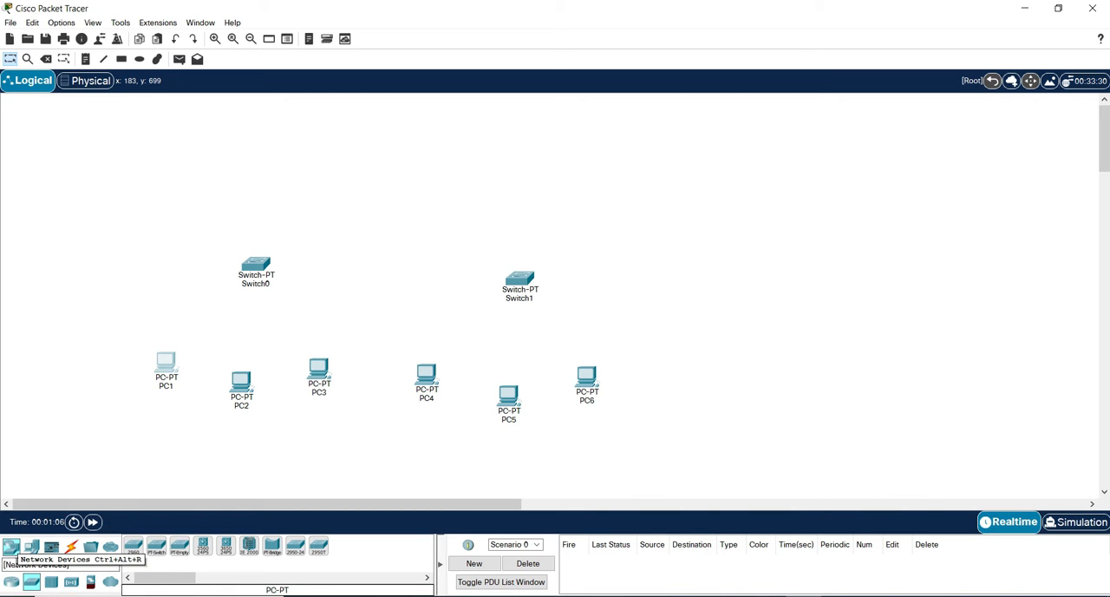
click(11, 583)
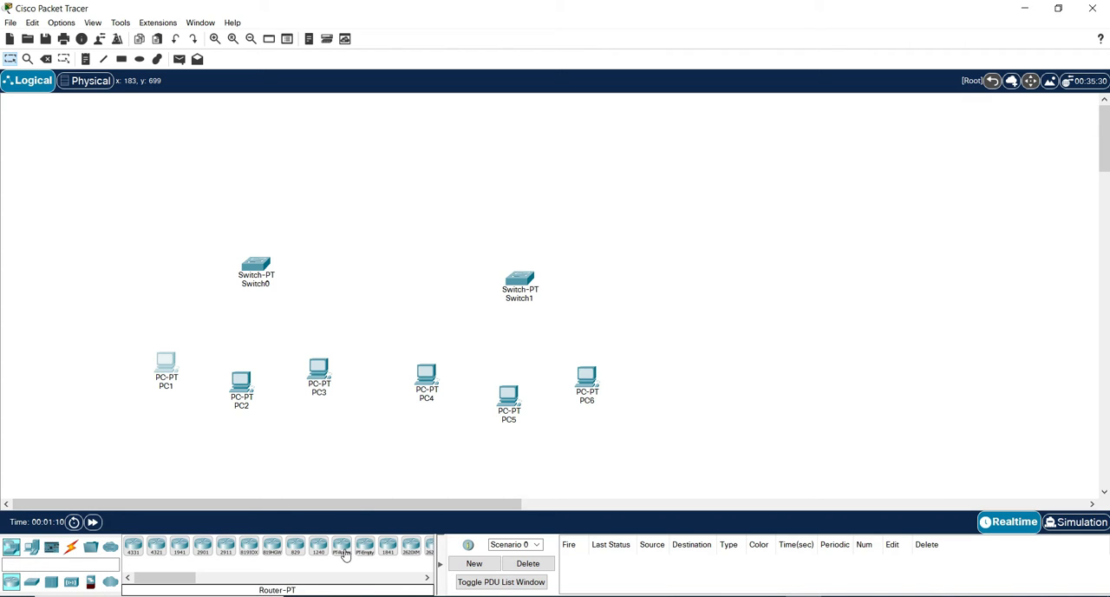
drag(341, 551, 388, 182)
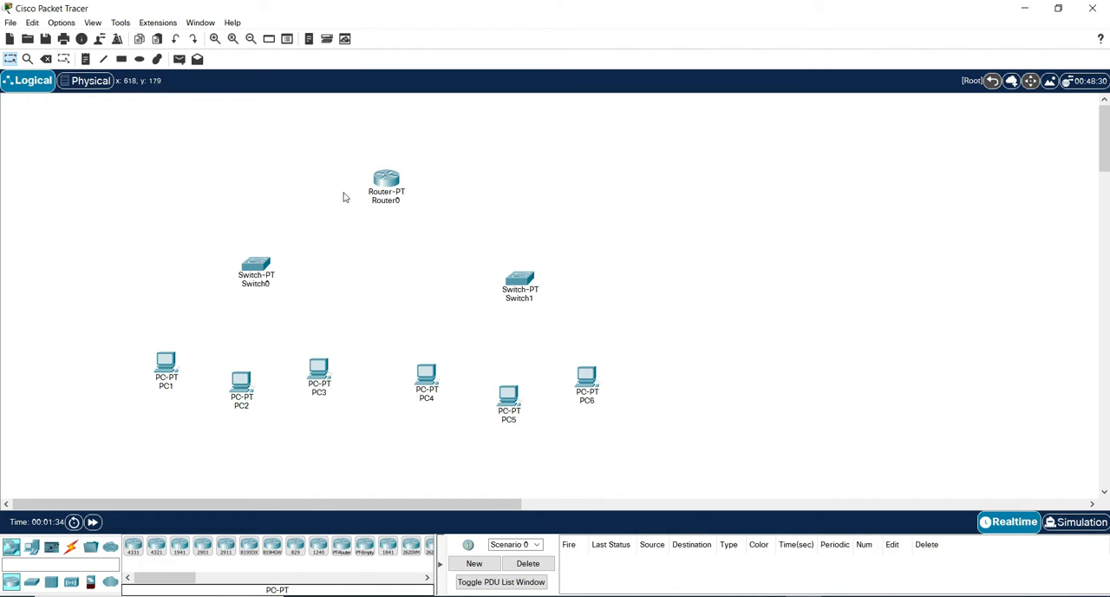
Connect PC1, PC2 and PC3 to Switch0 using the automatically chosen connection type.
click(70, 545)
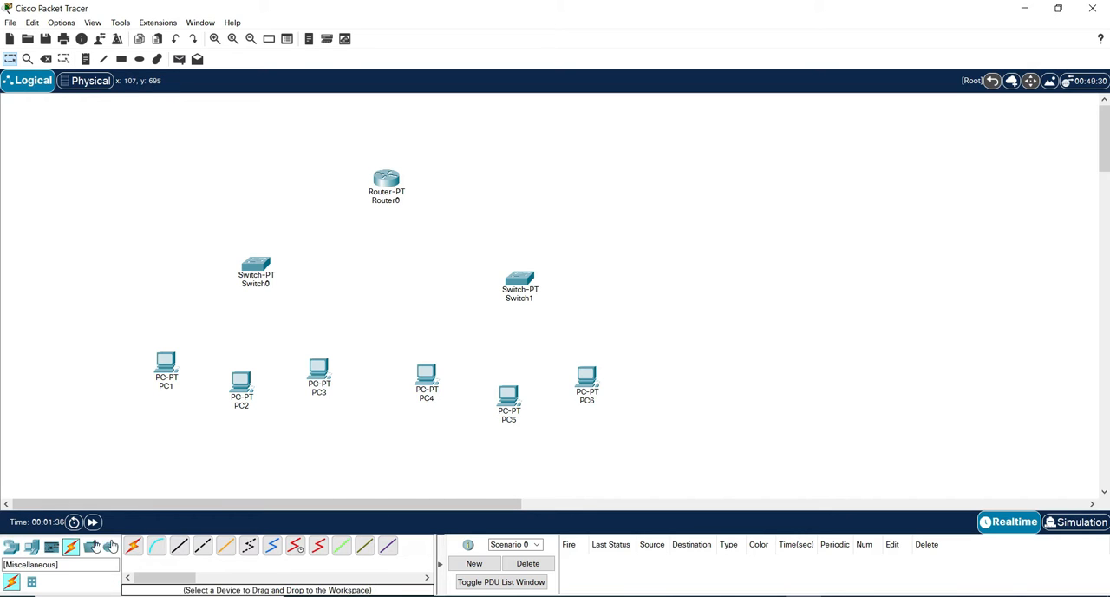
click(135, 547)
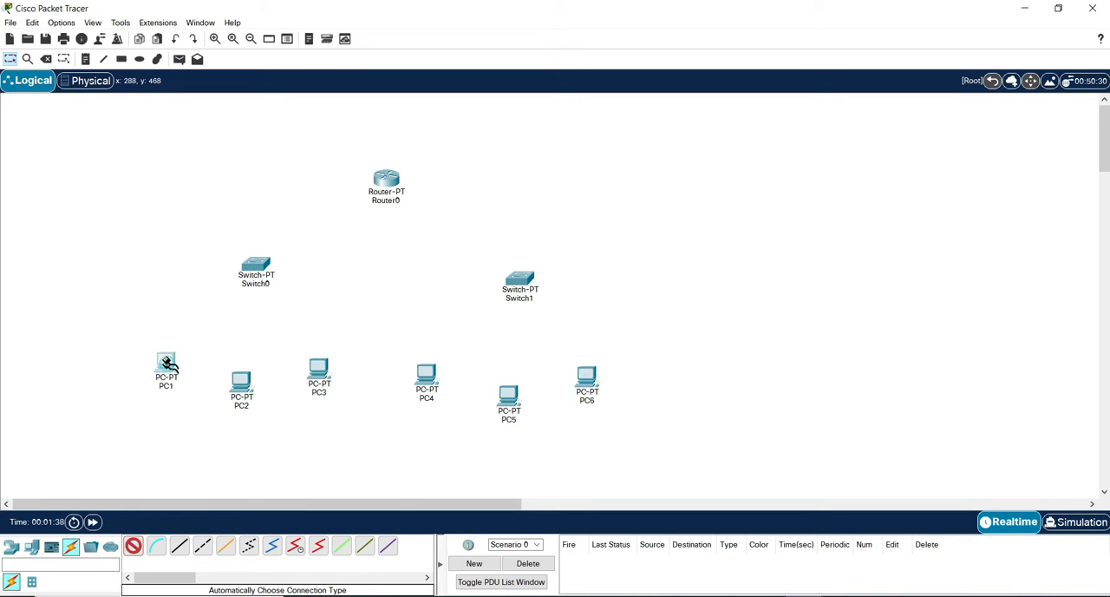
click(165, 364)
click(258, 261)
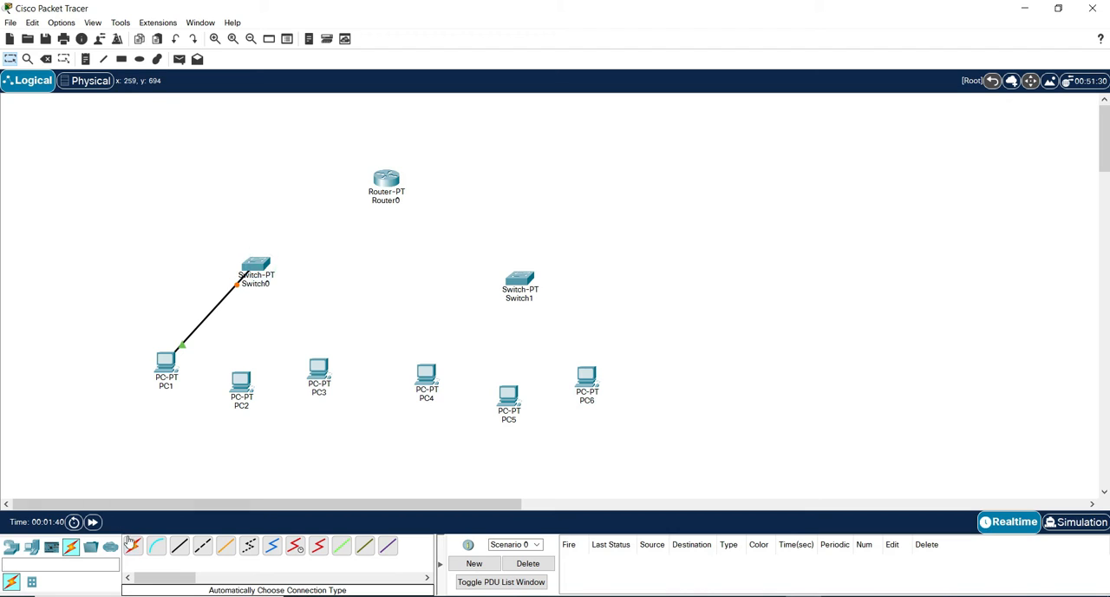
click(247, 379)
click(256, 264)
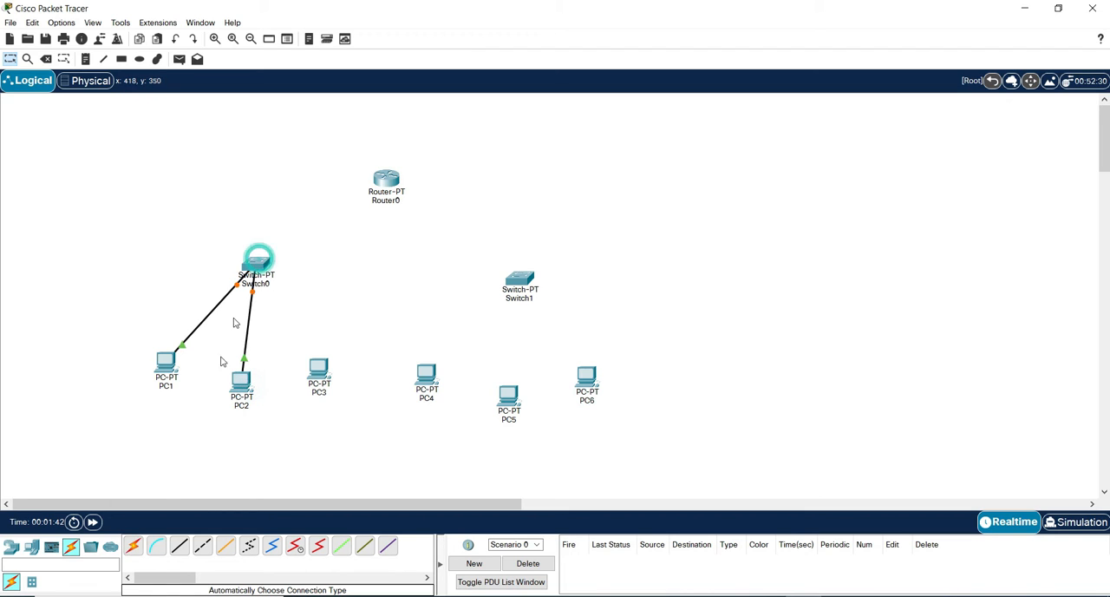
click(317, 374)
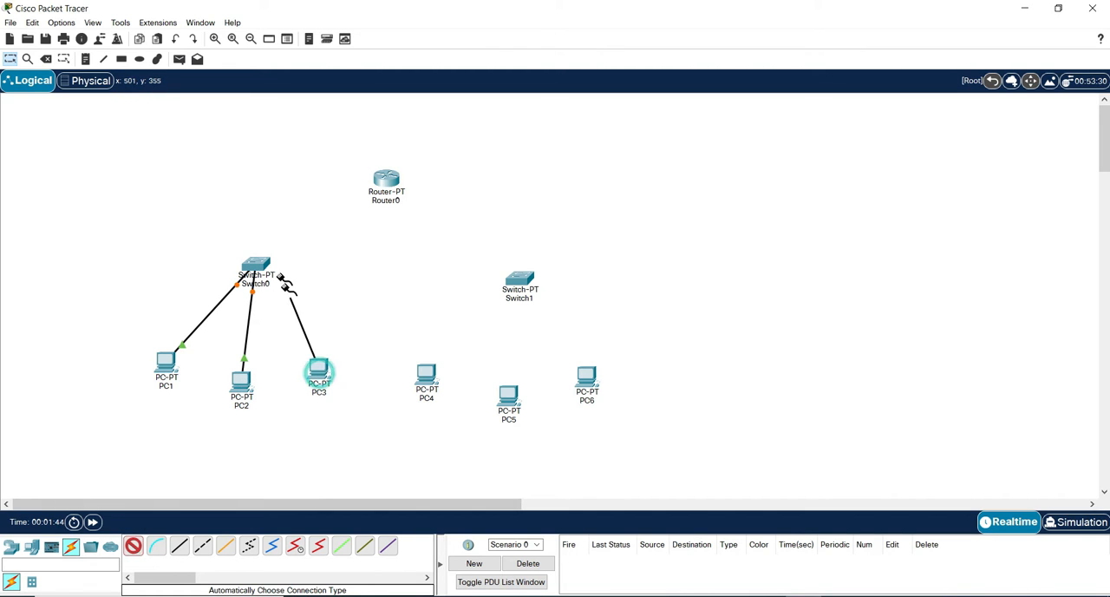
click(259, 265)
Connect PC4, PC5 and PC6 to Switch1 using the automatically chosen connection type.
click(132, 545)
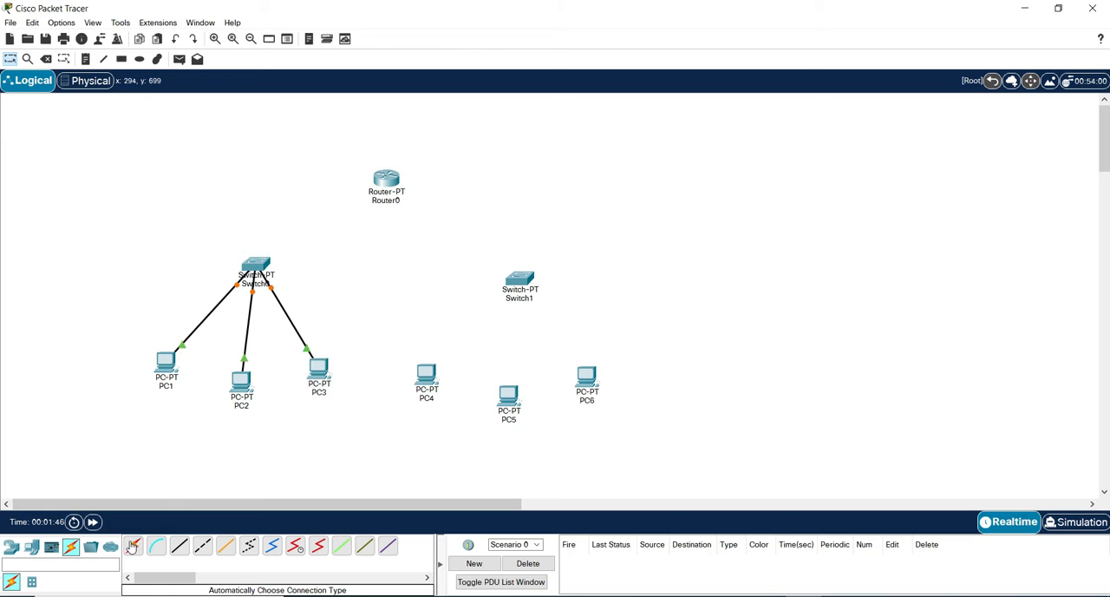
click(425, 374)
click(519, 285)
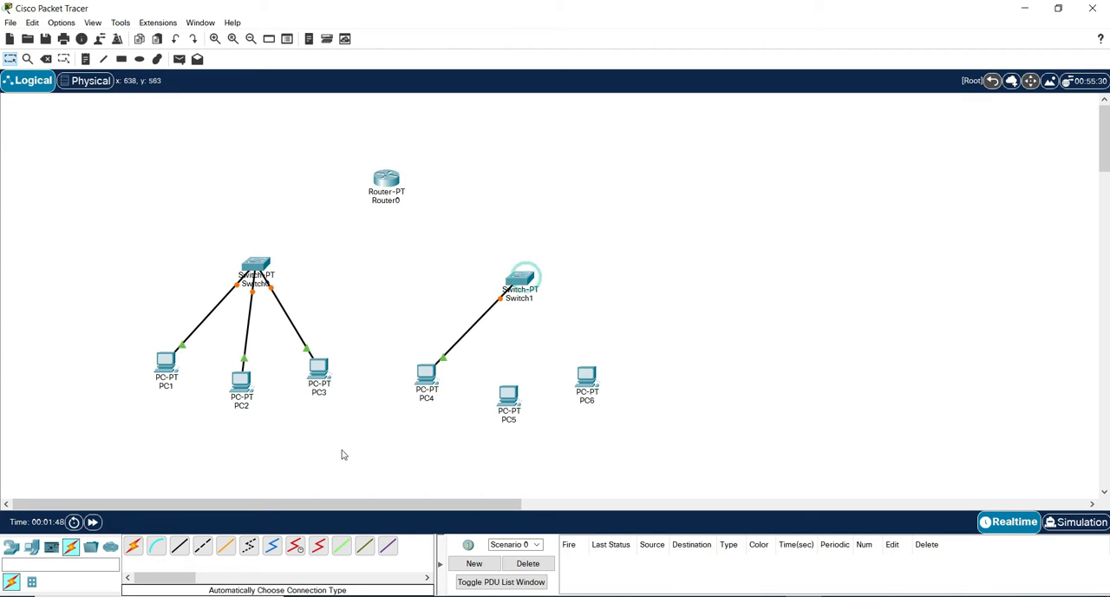
click(508, 395)
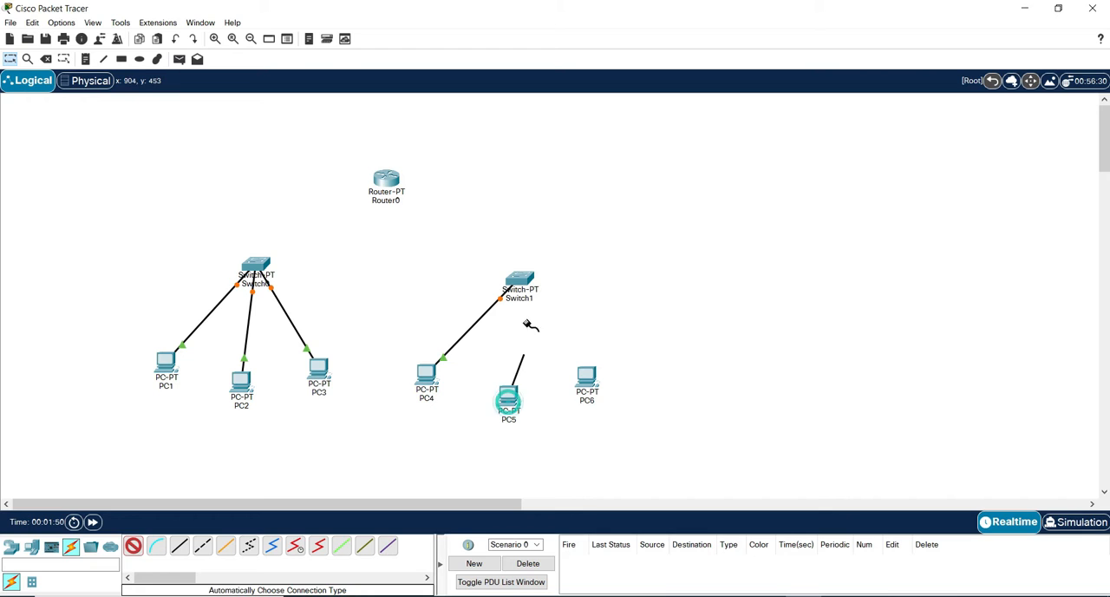
click(521, 278)
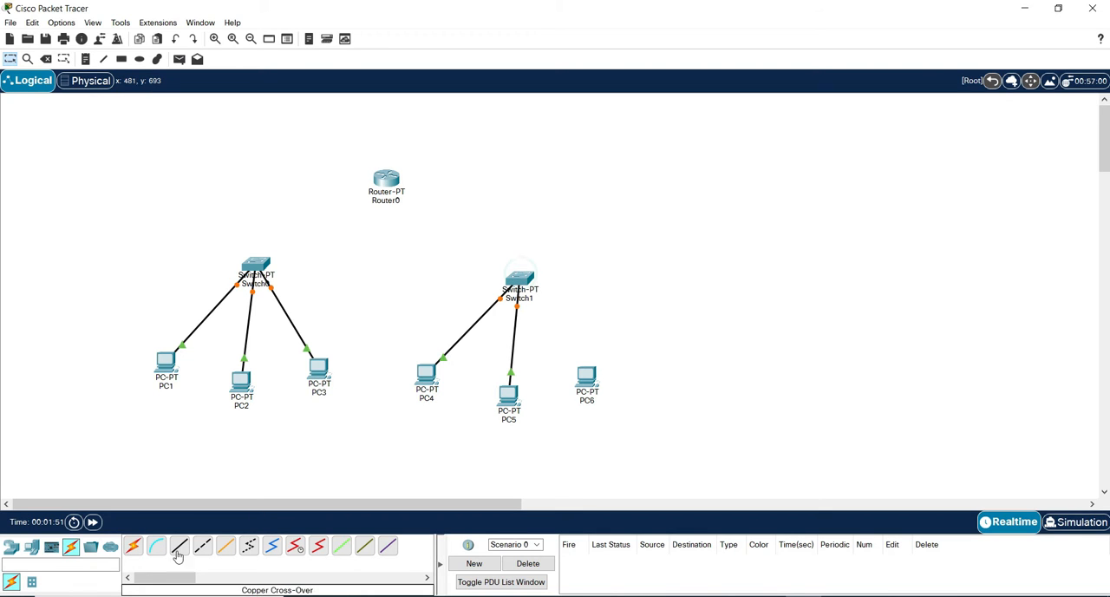
click(132, 544)
click(588, 380)
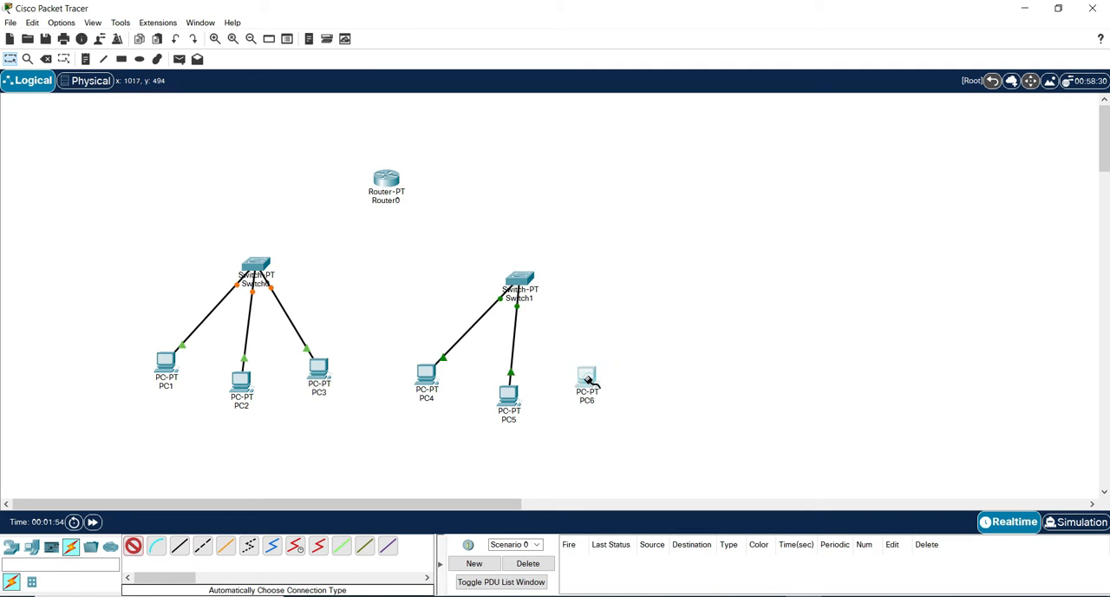
click(523, 277)
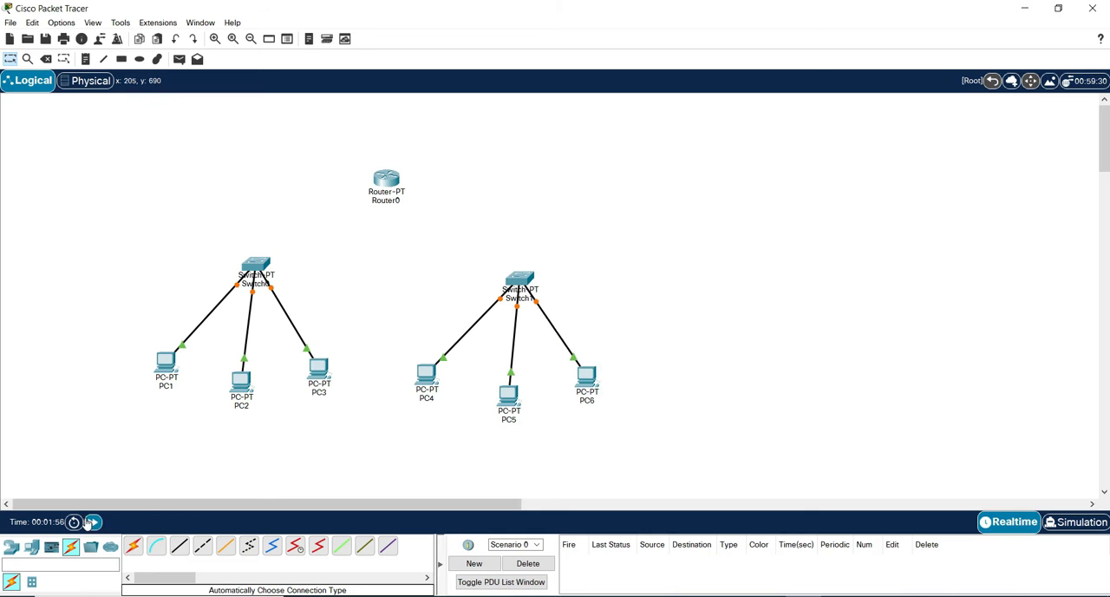
Link Switch0 and Switch1 to Router0 using the automatically chosen connection type.
click(131, 545)
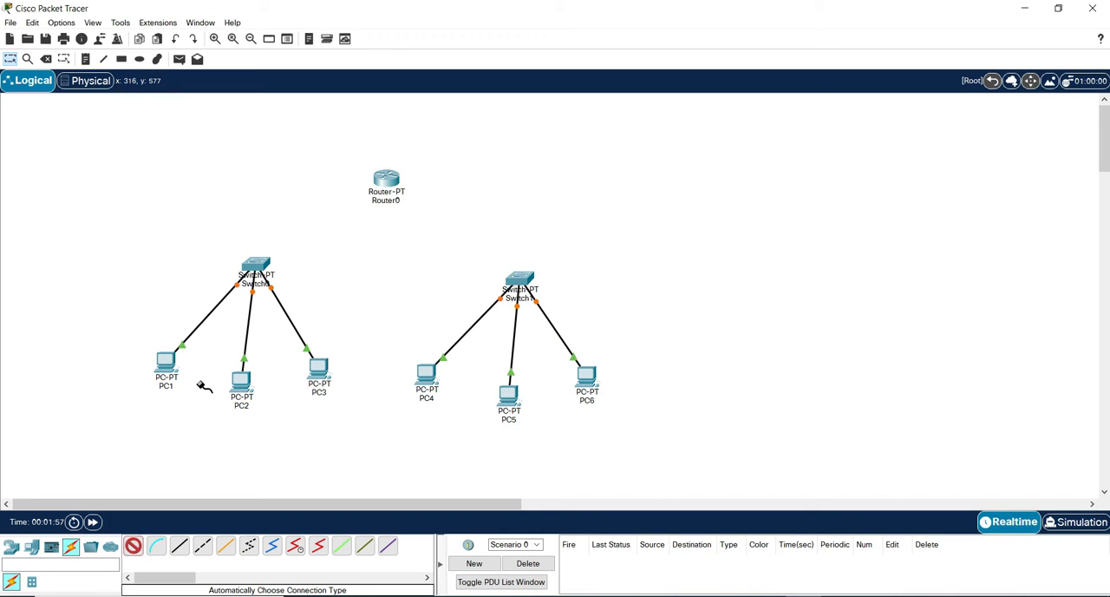
click(258, 258)
click(385, 180)
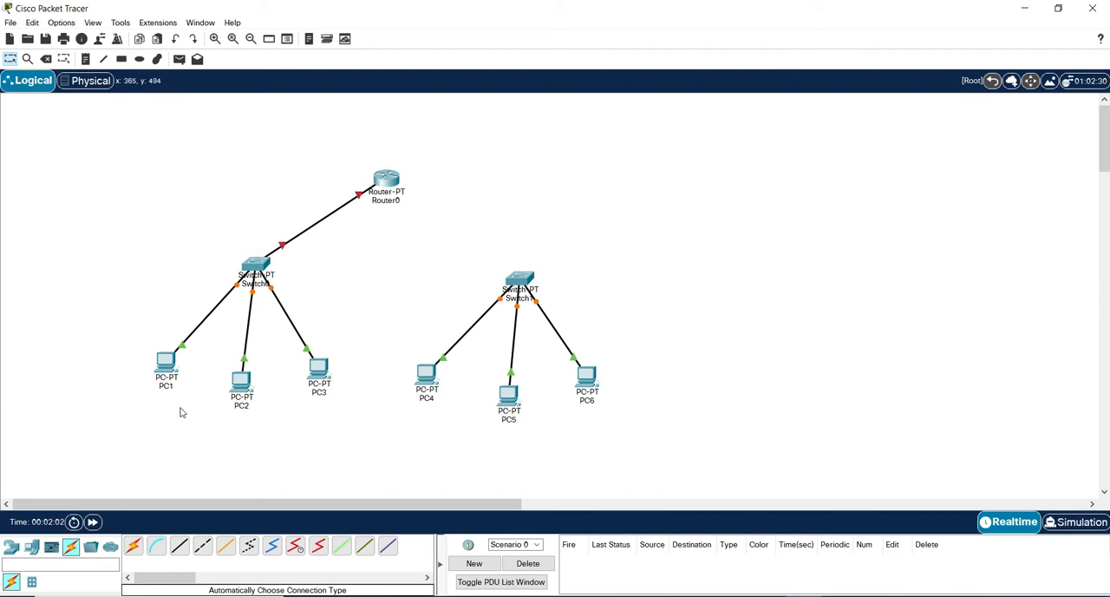
click(133, 545)
click(518, 279)
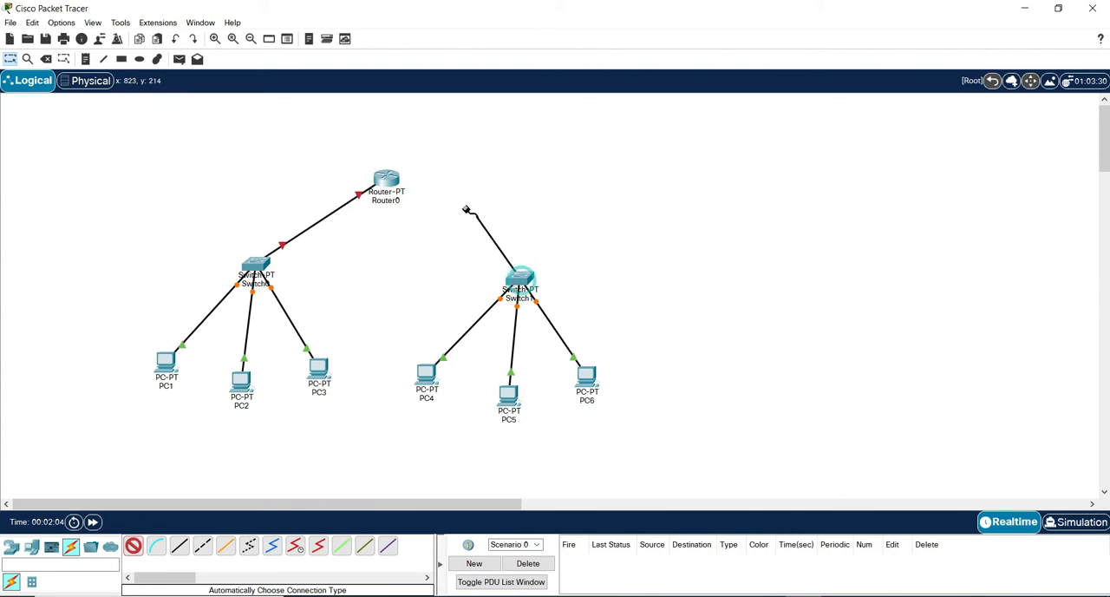
click(390, 179)
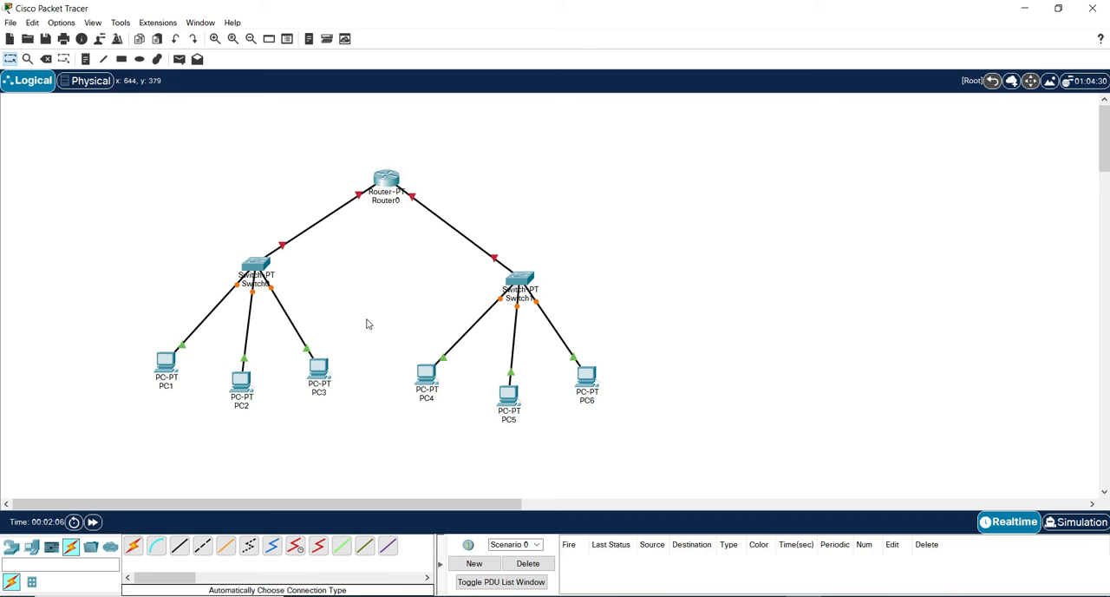
Configure Router0's FastEthernet0/0 with IPv4 address 192.168.1.12 and subnet mask 255.255.255.192, and turn the port on.
click(390, 180)
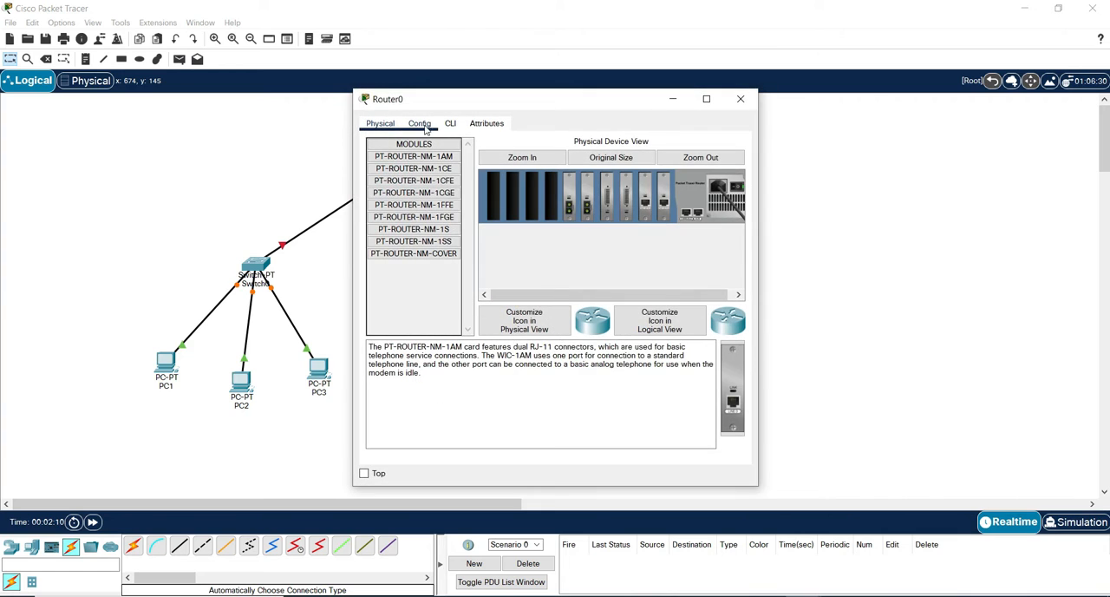
click(423, 125)
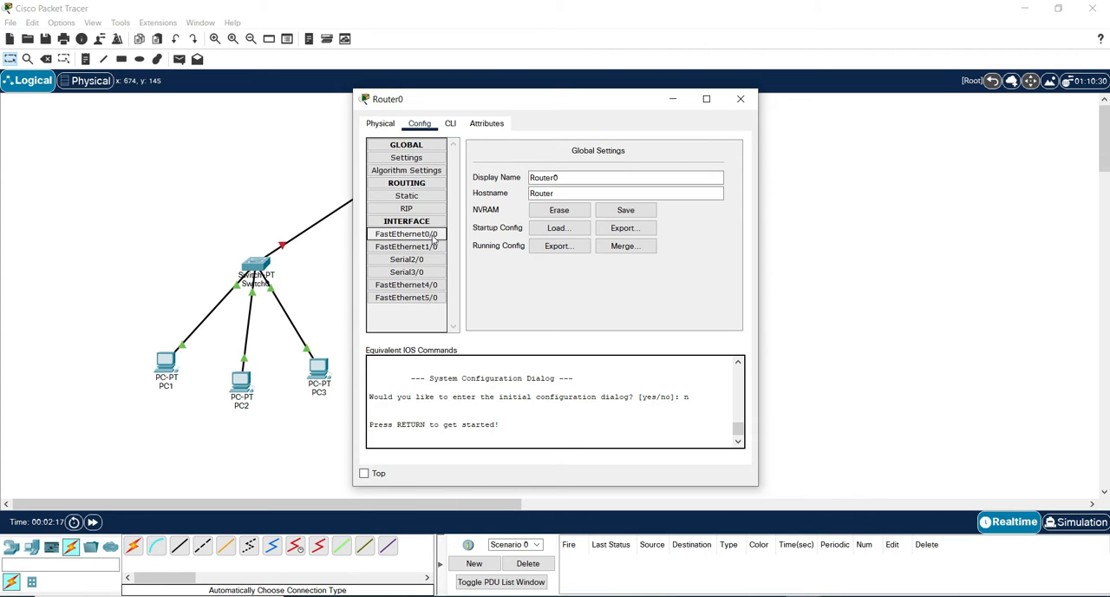
click(434, 235)
click(633, 227)
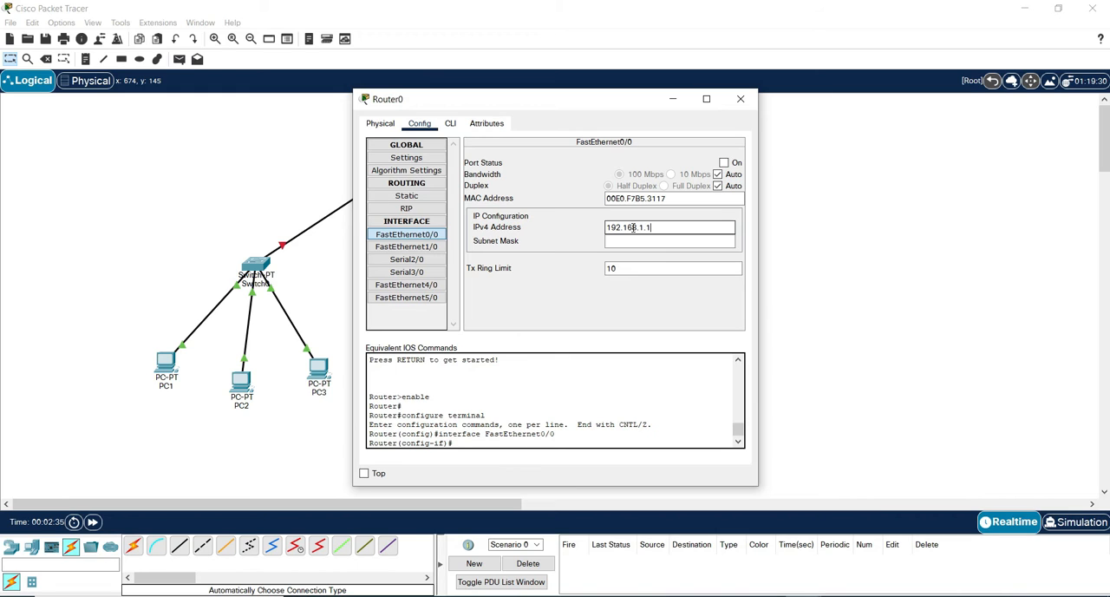
click(711, 227)
text(2)
click(665, 240)
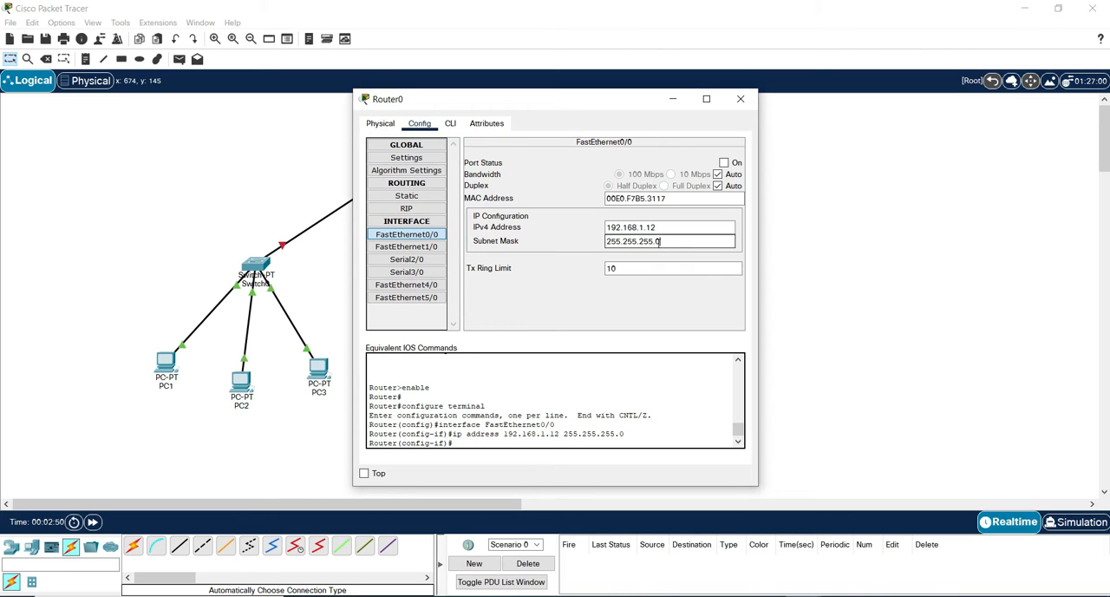
drag(663, 242, 656, 241)
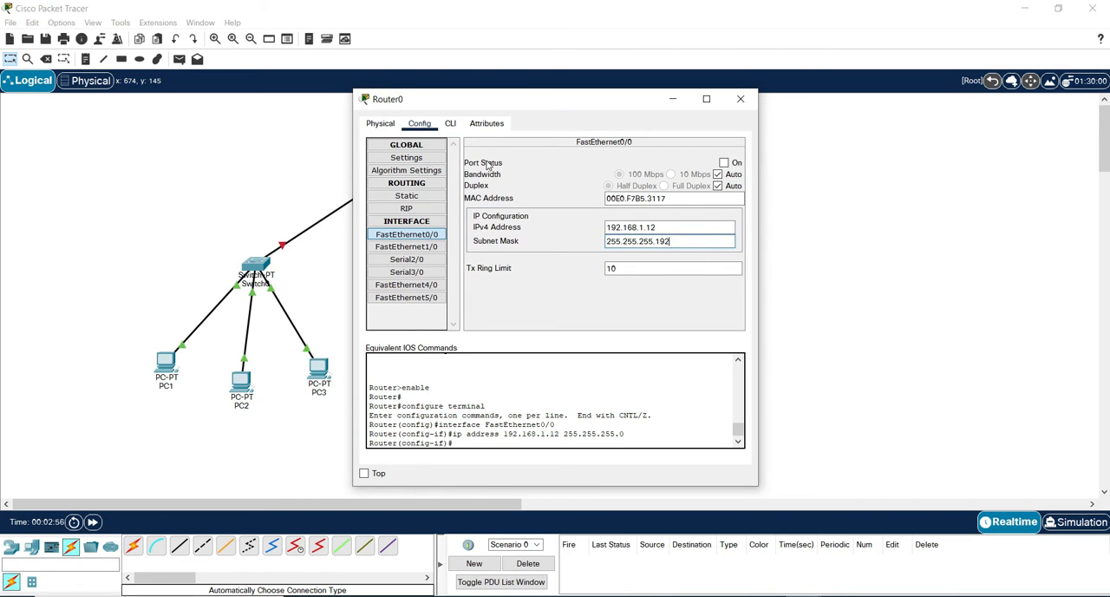
click(724, 163)
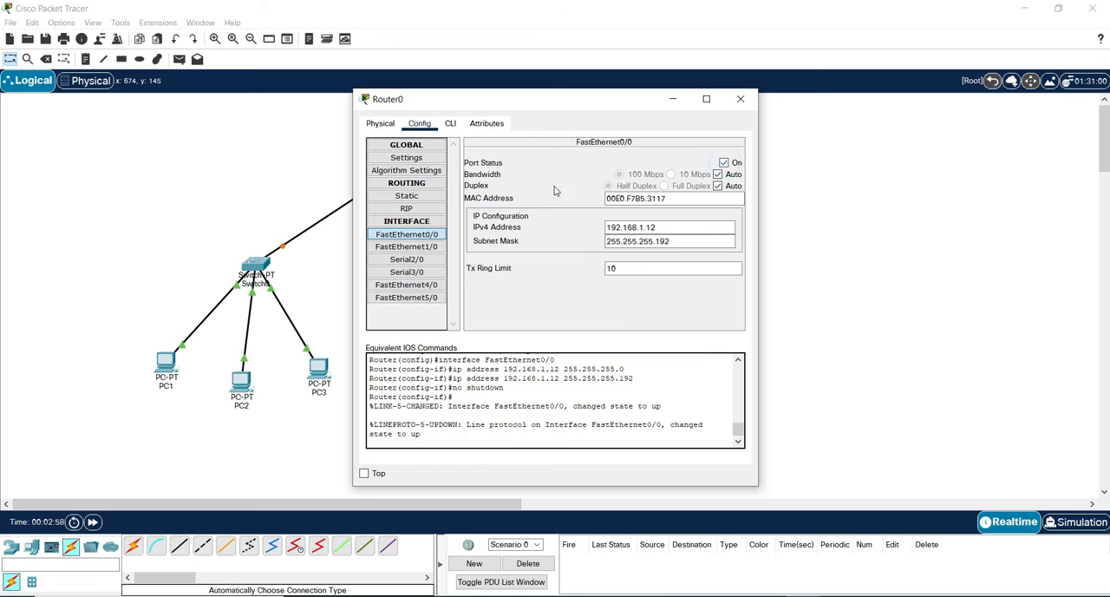
Configure Router0's FastEthernet1/0 with IPv4 address 192.168.1.126 and subnet mask 255.255.255.192, turn the port on, and close the router window.
click(407, 248)
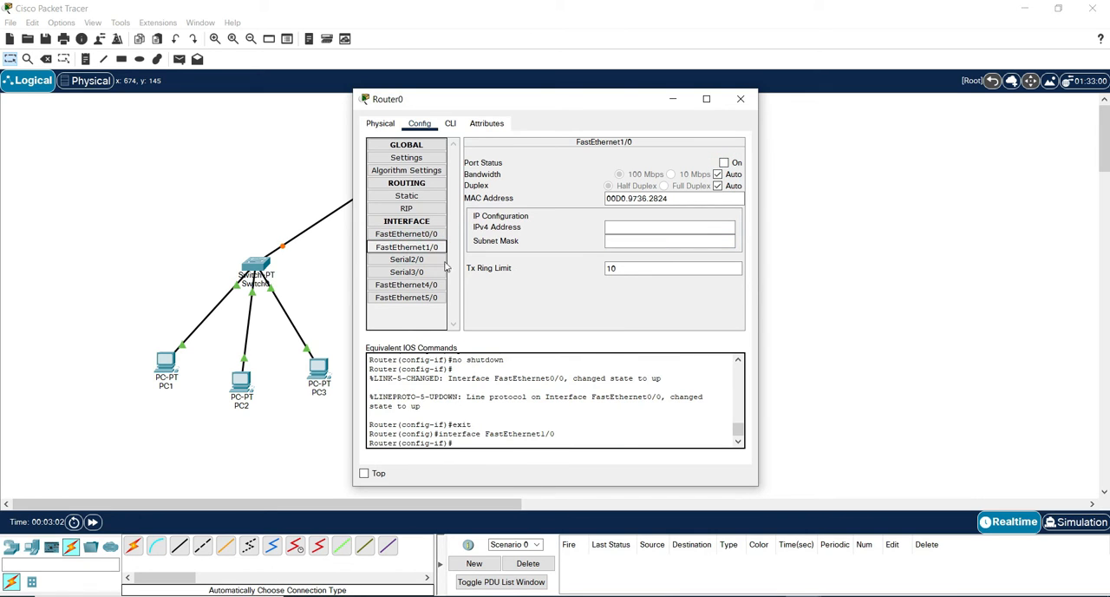
click(642, 227)
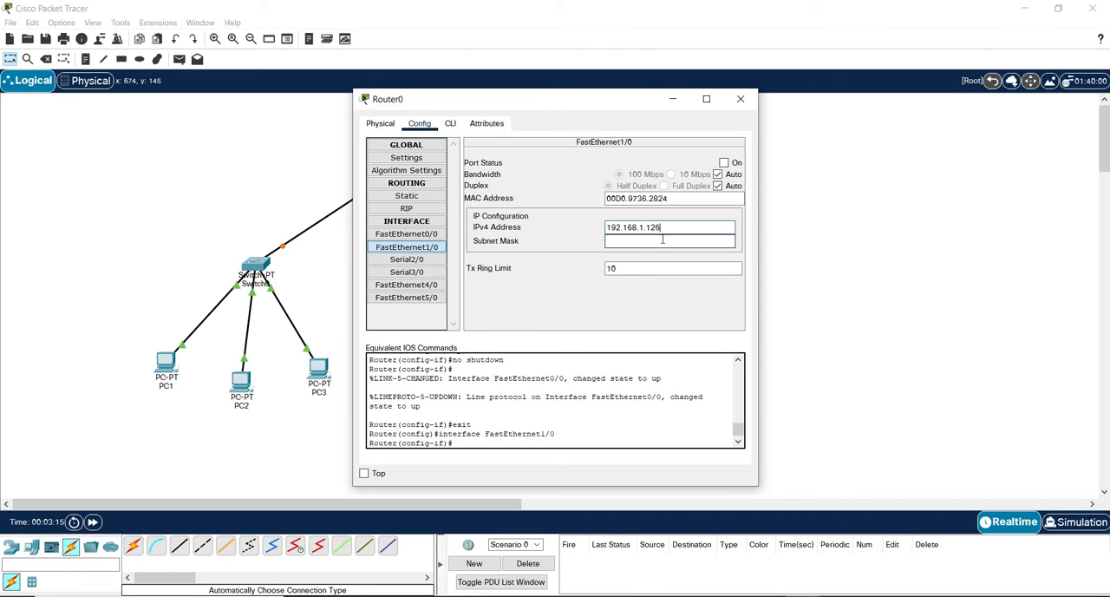
click(664, 239)
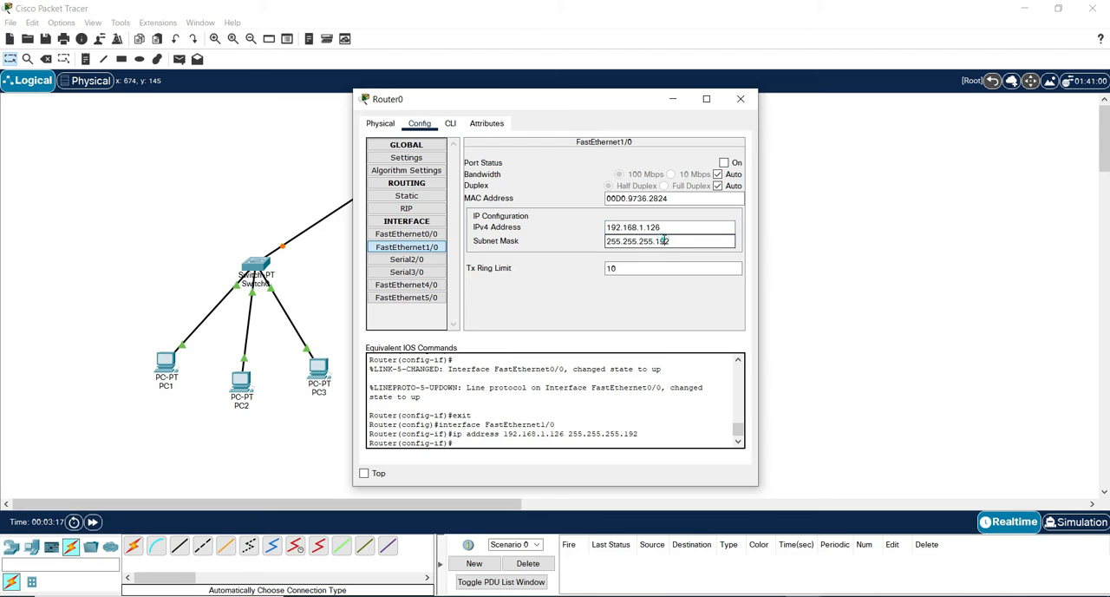
key(BackSpace)
text(192)
click(725, 163)
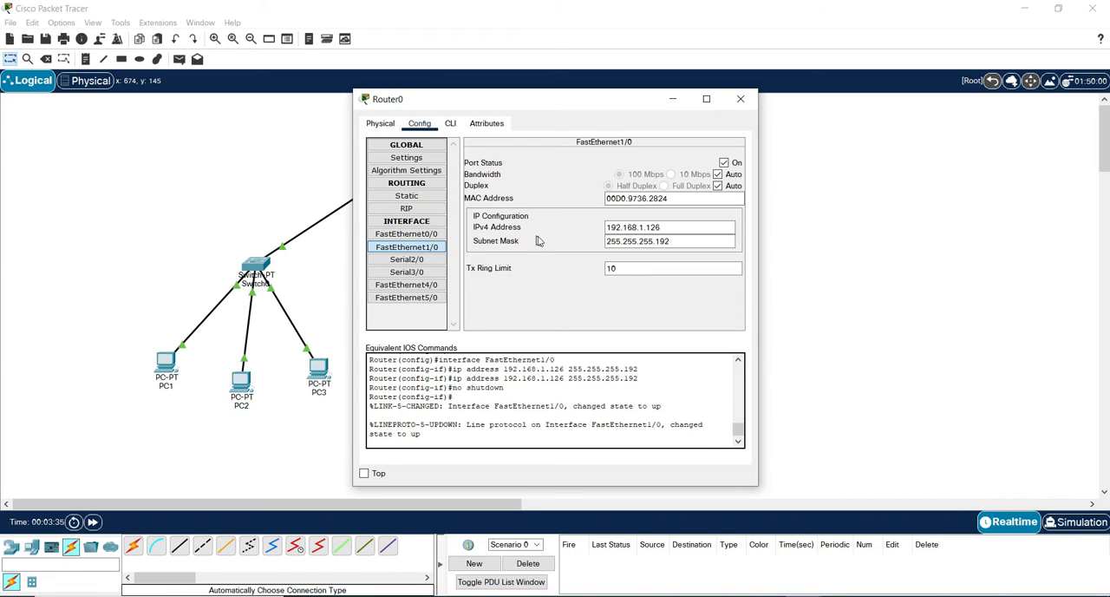
click(739, 100)
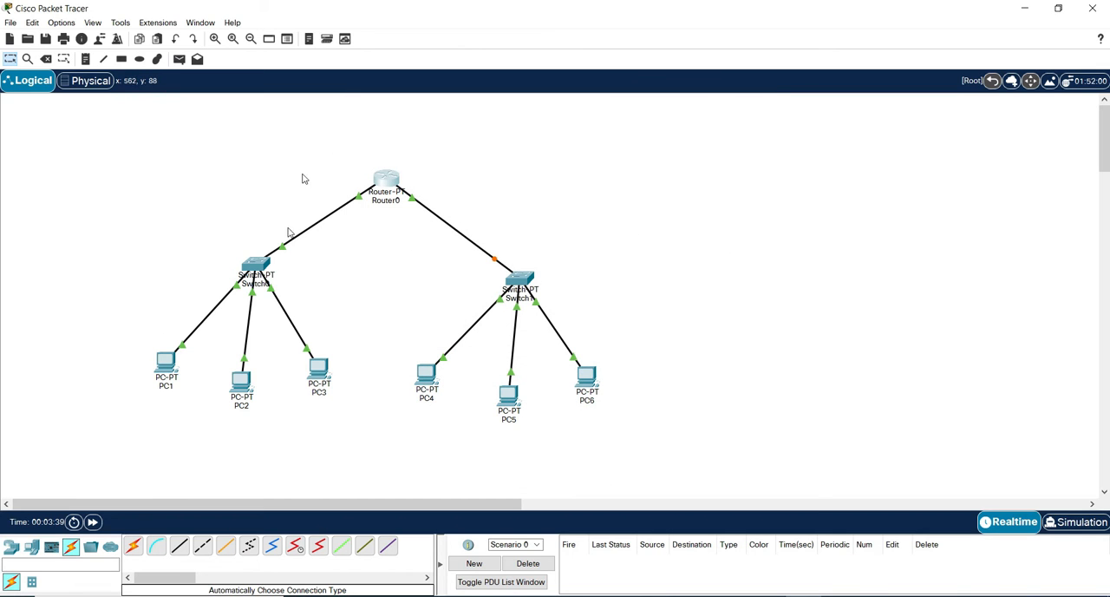
Assign PC1 the static IPv4 address 192.168.1.1 with subnet mask 255.255.255.192 in its IP configuration.
click(167, 364)
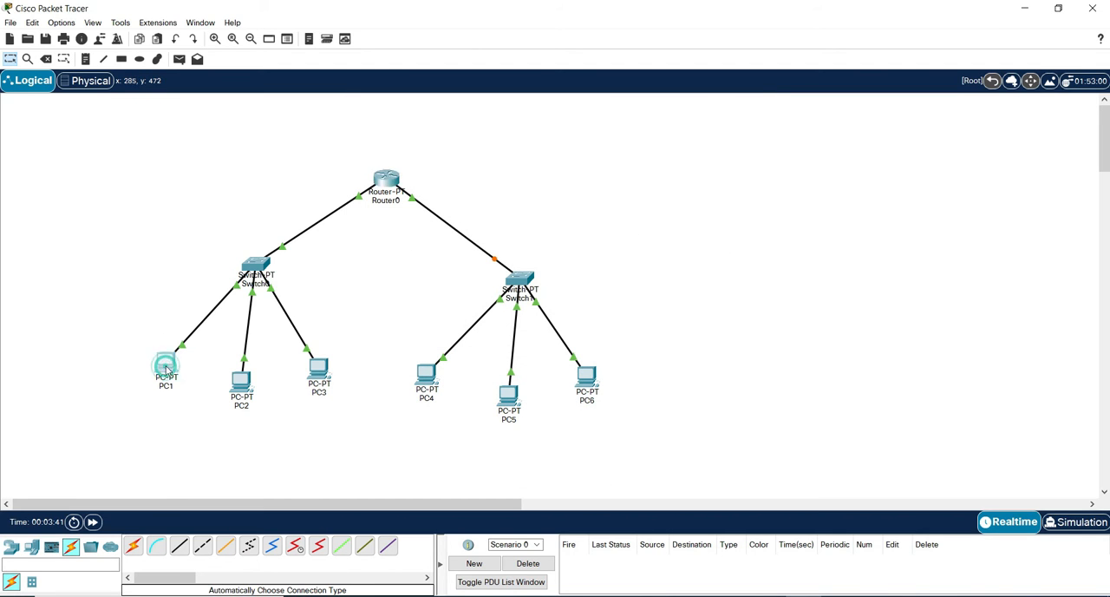
click(459, 124)
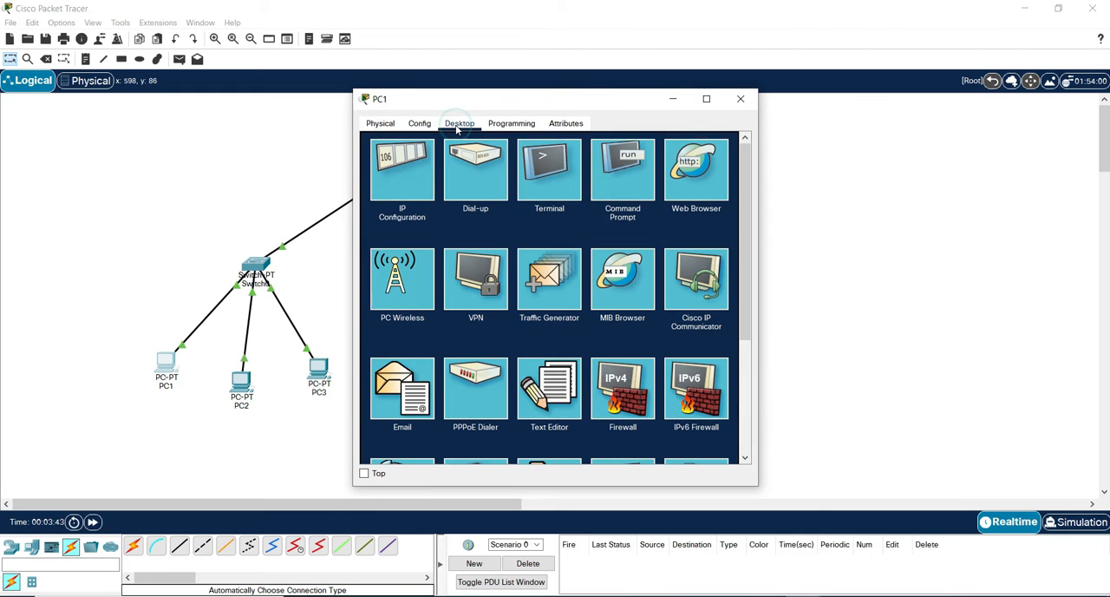
click(419, 185)
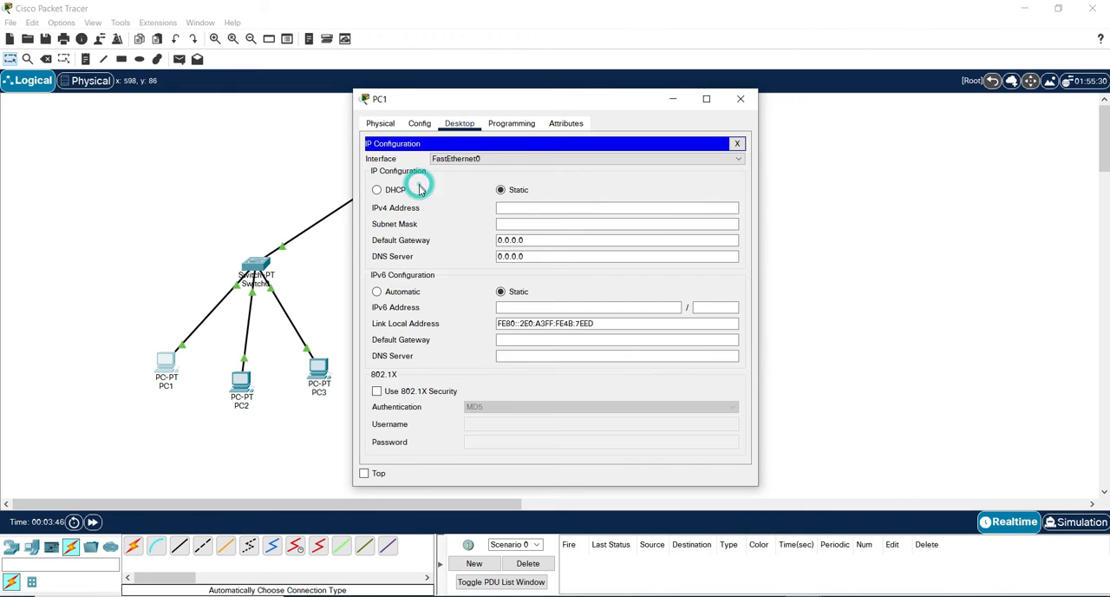
click(506, 208)
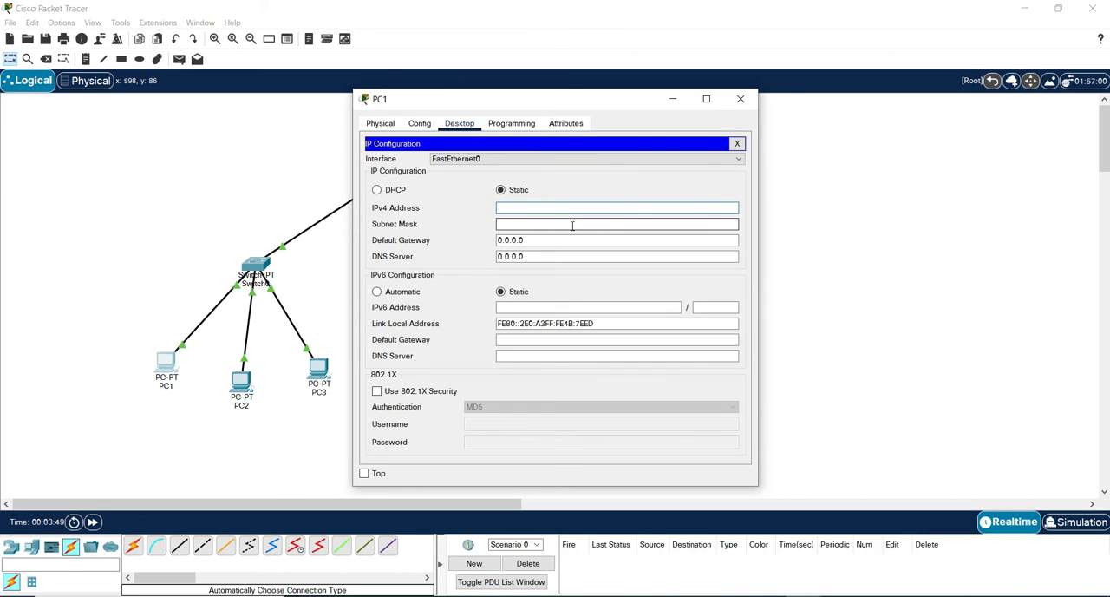
text(192.168.1.1)
click(546, 223)
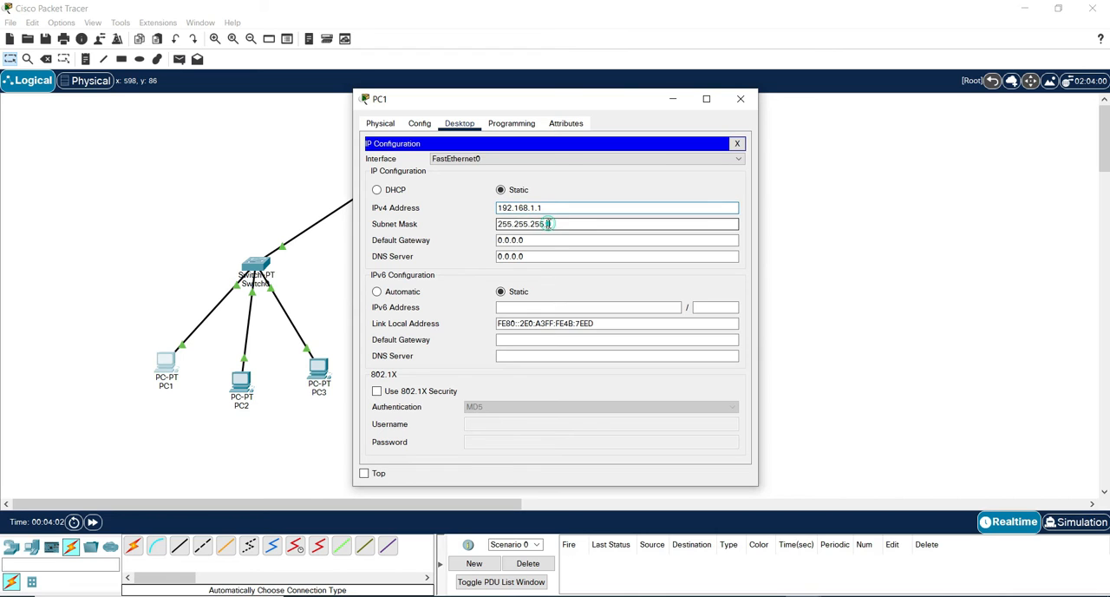
click(558, 223)
text(92)
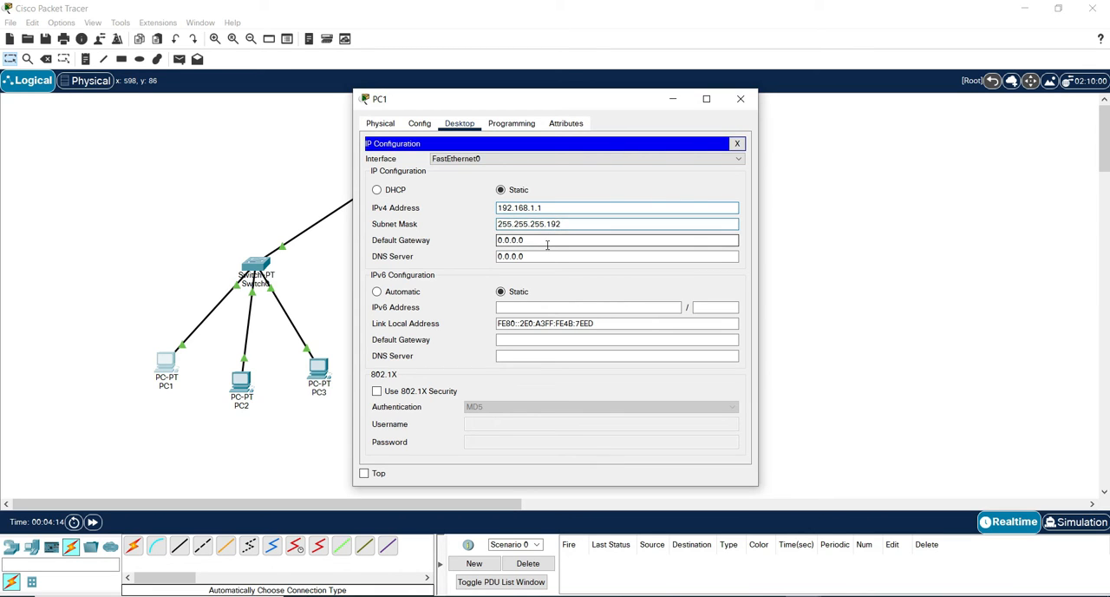
Set PC1's IPv4 default gateway to 192.168.1.12 and close its configuration window.
click(545, 241)
double_click(568, 240)
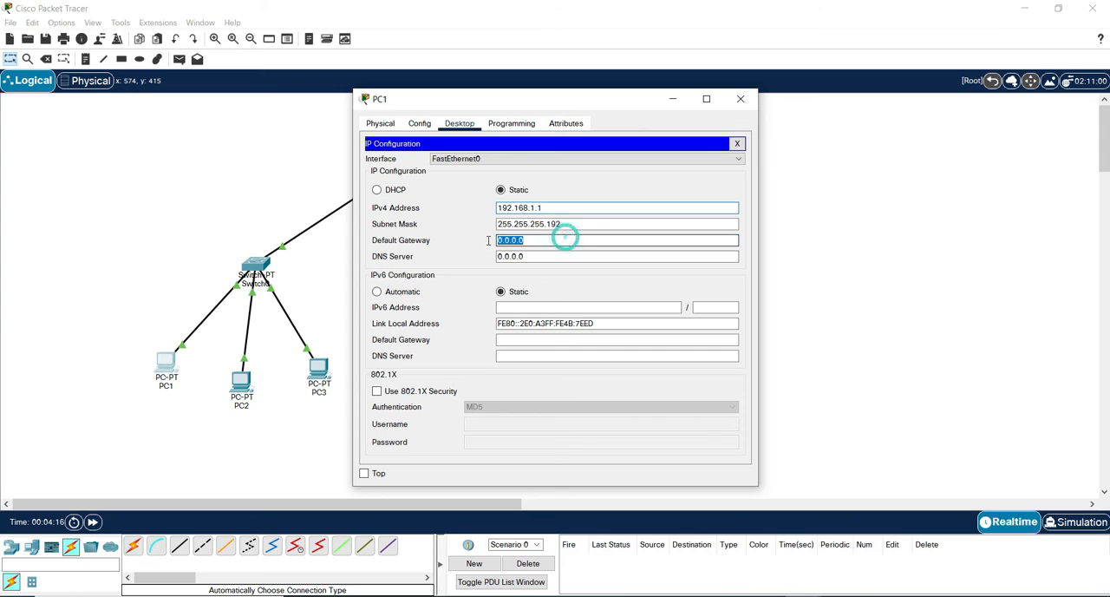
click(551, 241)
drag(552, 242, 478, 246)
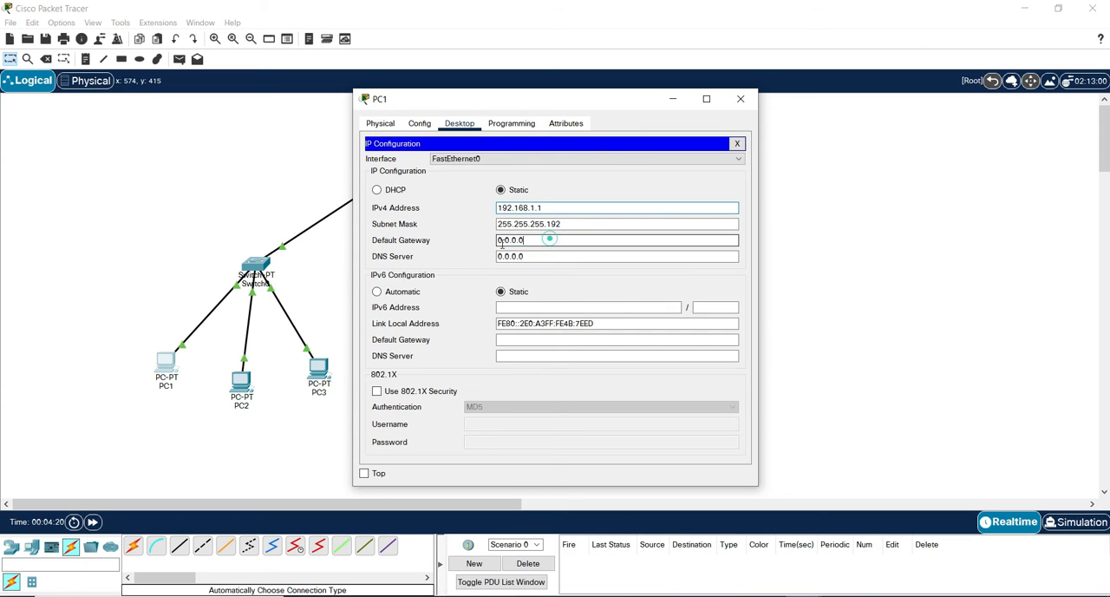
double_click(548, 240)
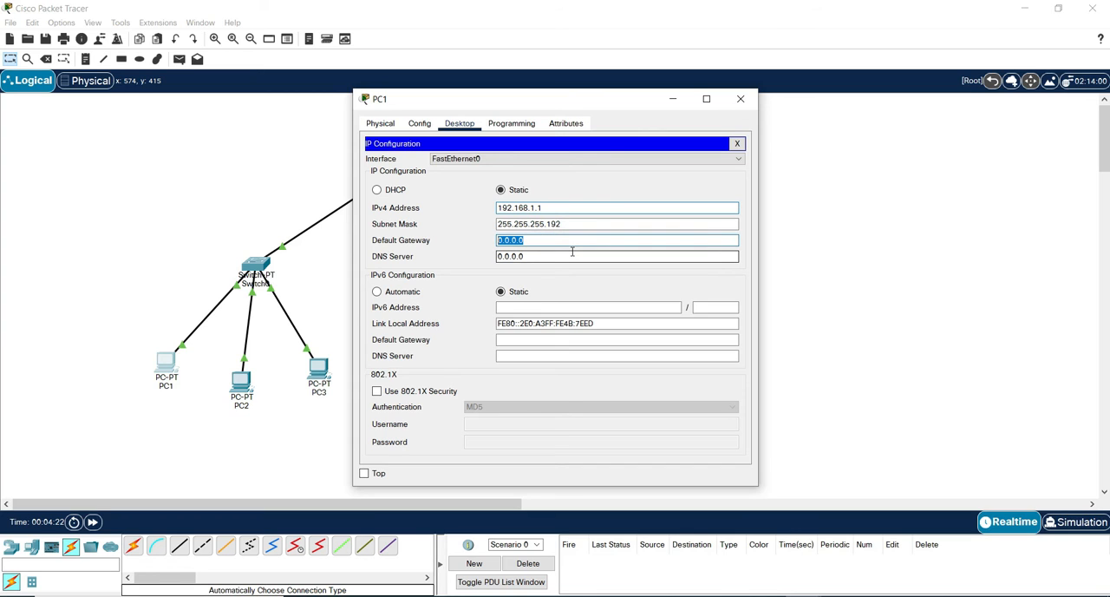
text(192.168.1.12)
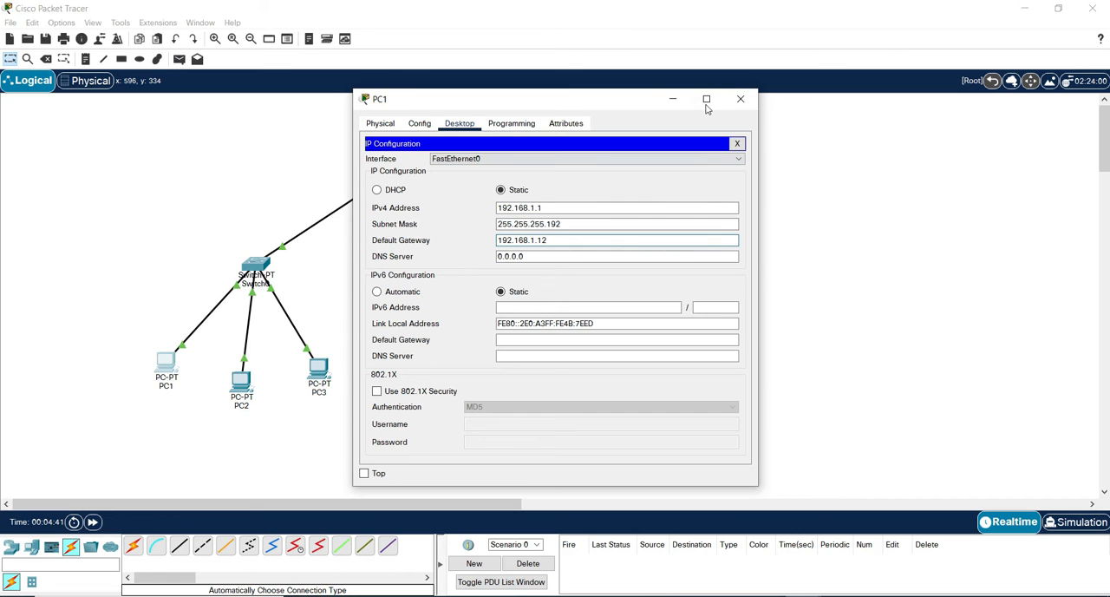
click(740, 99)
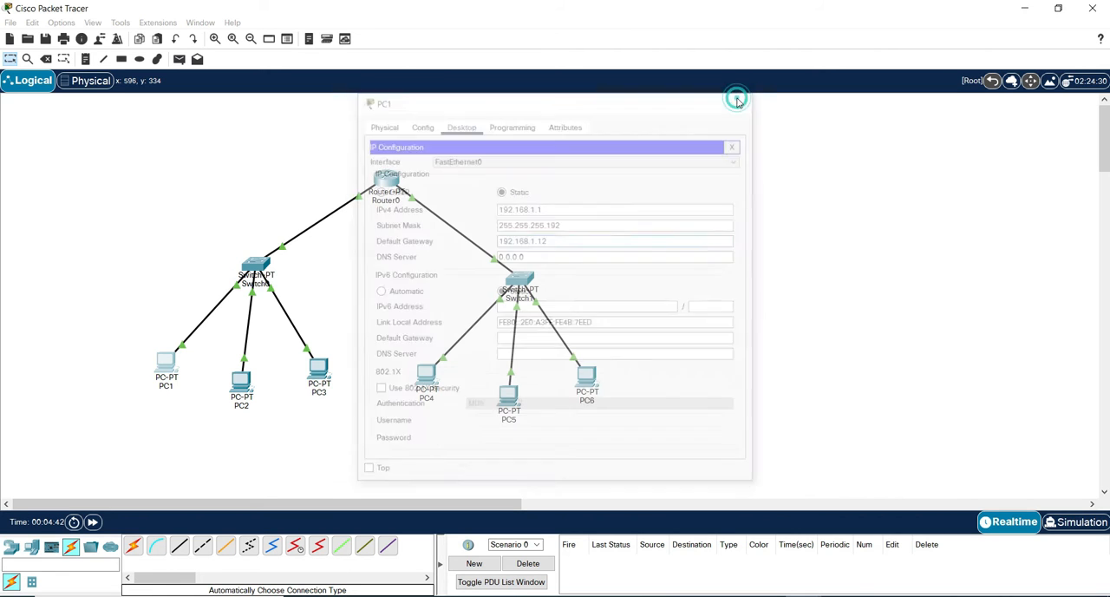
Assign PC2 the static IPv4 address 192.168.1.2 with subnet mask 255.255.255.192 in its IP configuration.
click(242, 384)
click(460, 123)
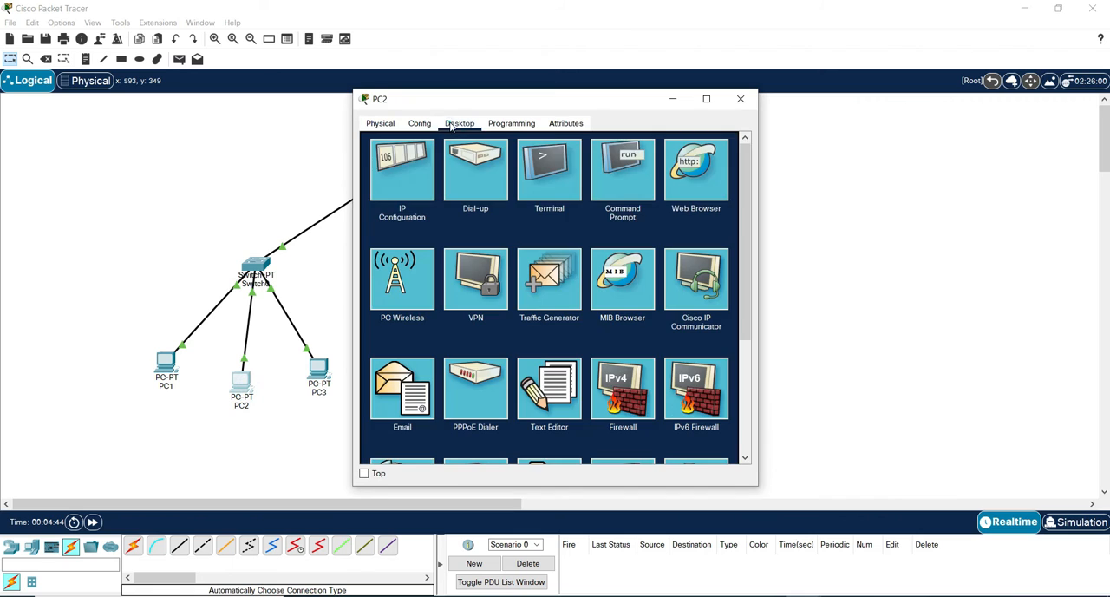
click(406, 165)
click(529, 207)
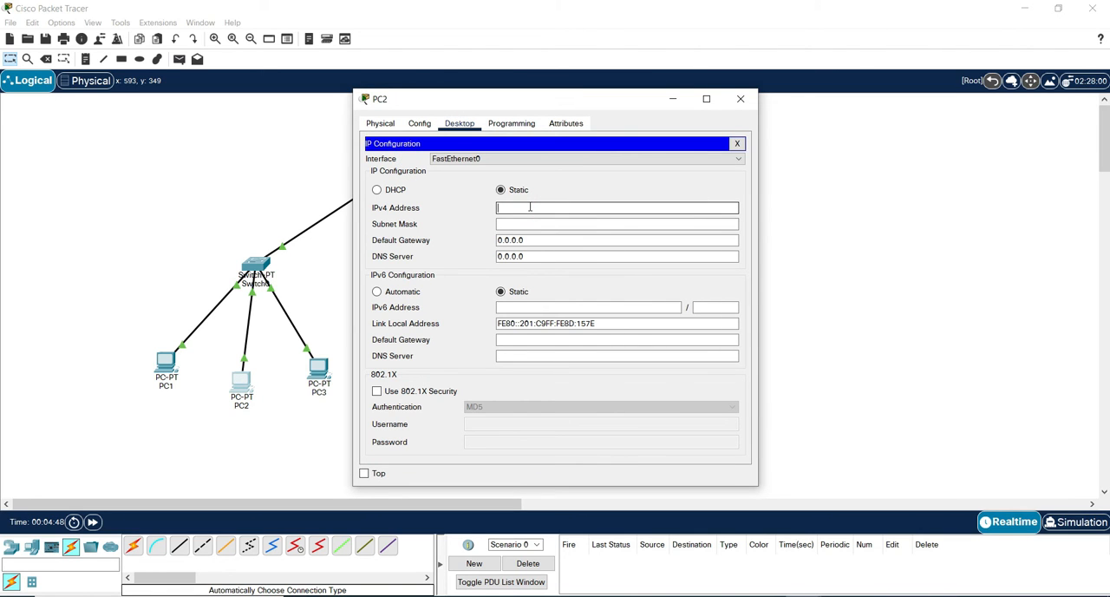
text(192.168.1.2)
click(531, 223)
click(577, 221)
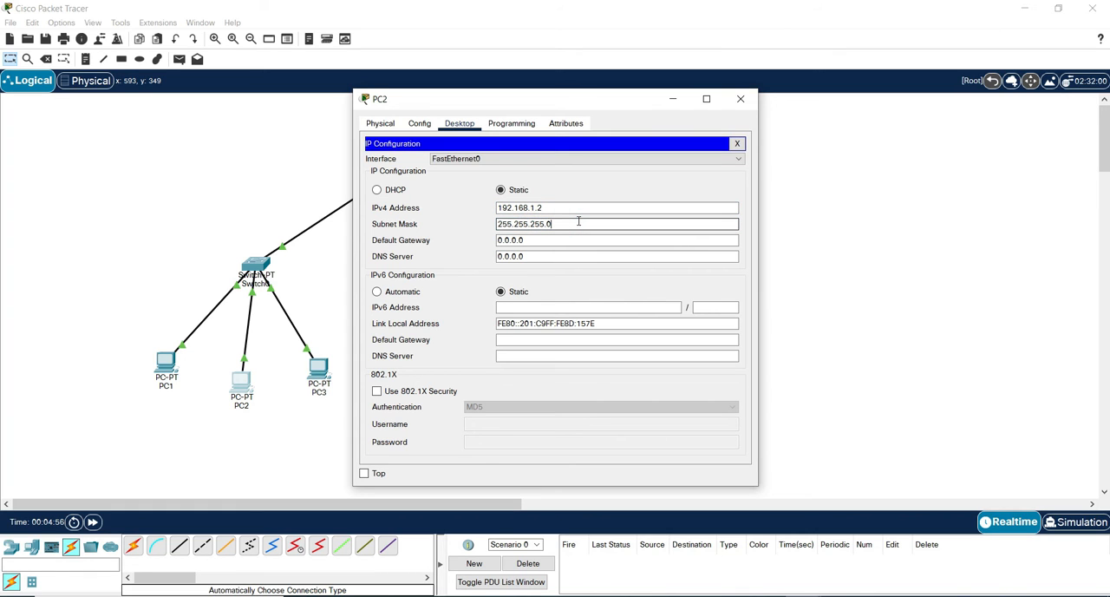
text(192)
Replace PC2's IPv4 default gateway with a router address beginning 192.168.1 and close its configuration window.
click(570, 241)
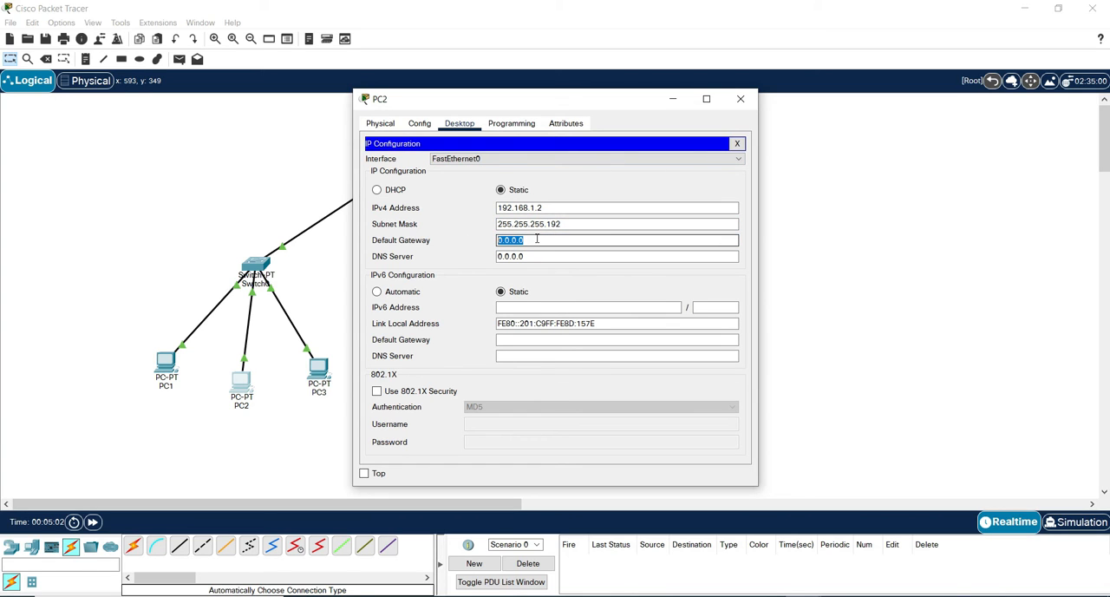
key(BackSpace)
text(192.168.1.12)
click(740, 99)
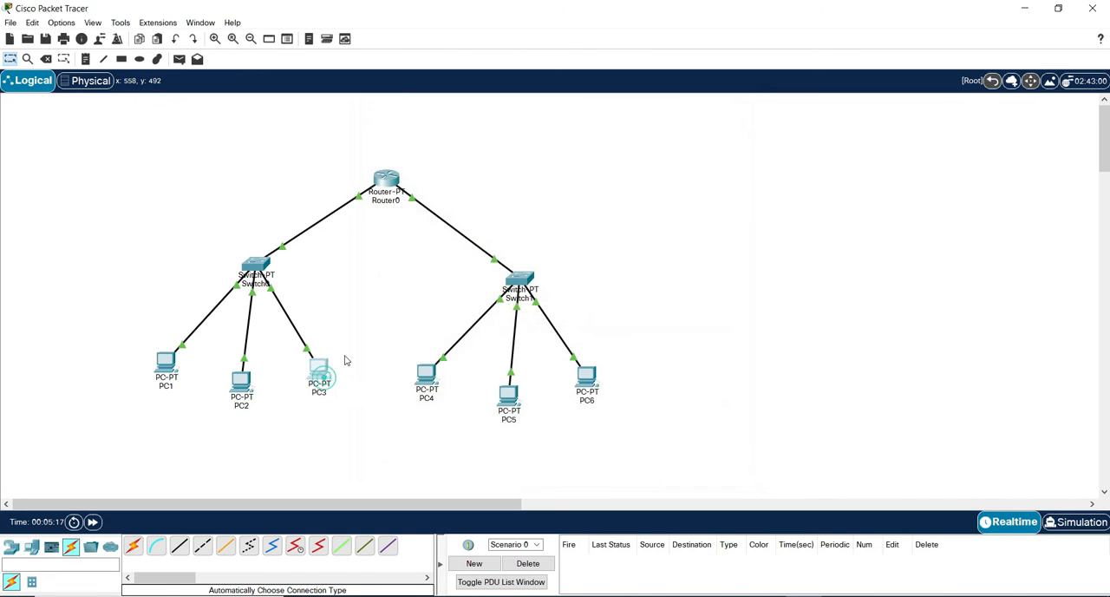
Assign PC3 the static IPv4 address 192.168.1.3 with subnet mask 255.255.255.192 and close its configuration window.
click(460, 123)
click(408, 167)
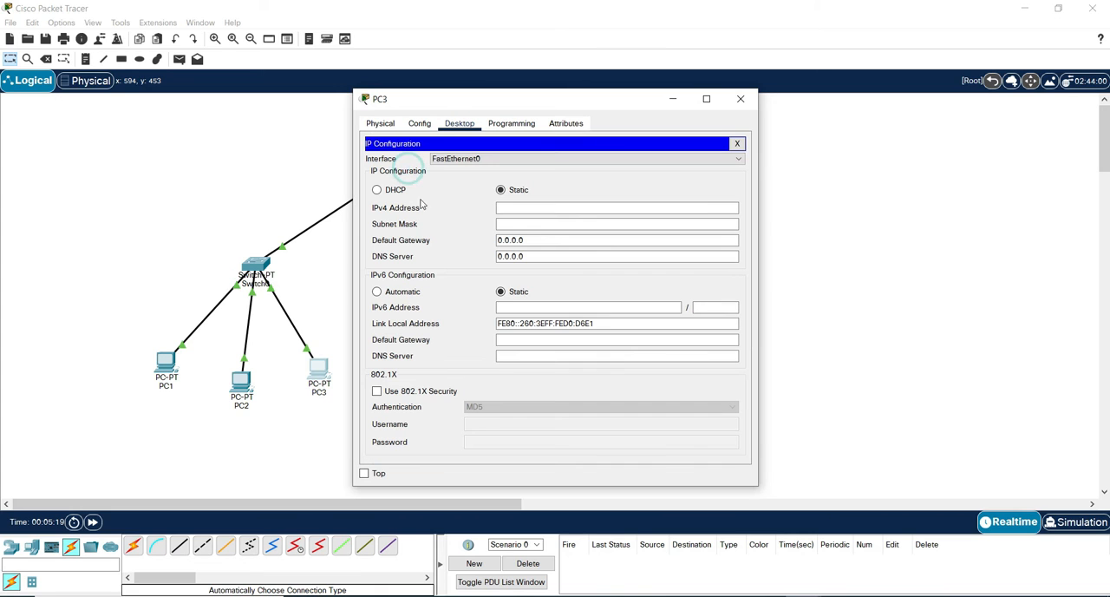
click(525, 208)
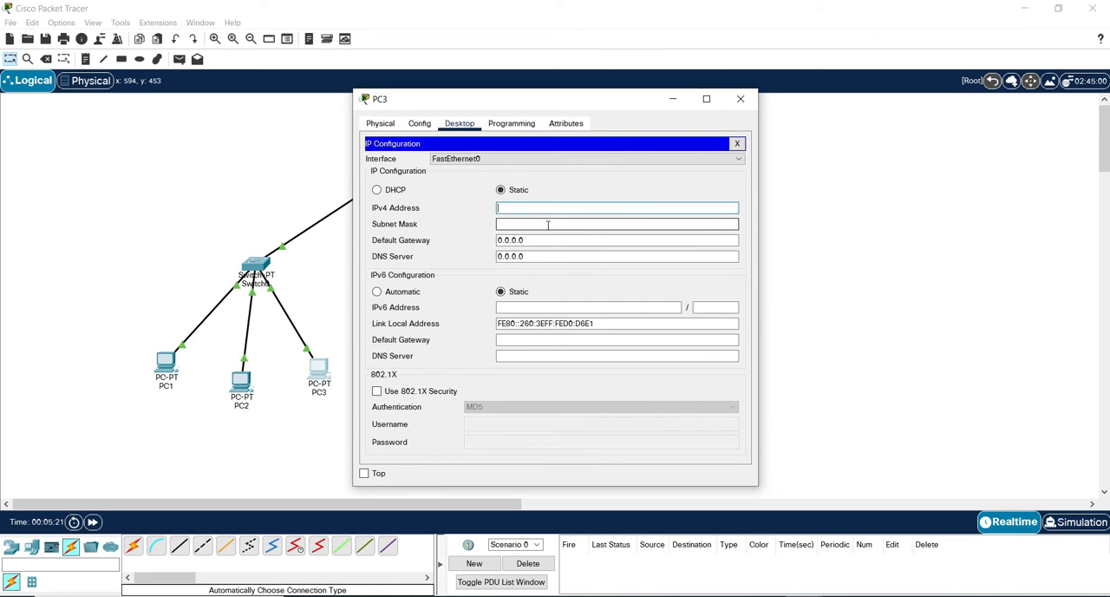
text(192.168.1.3)
click(548, 224)
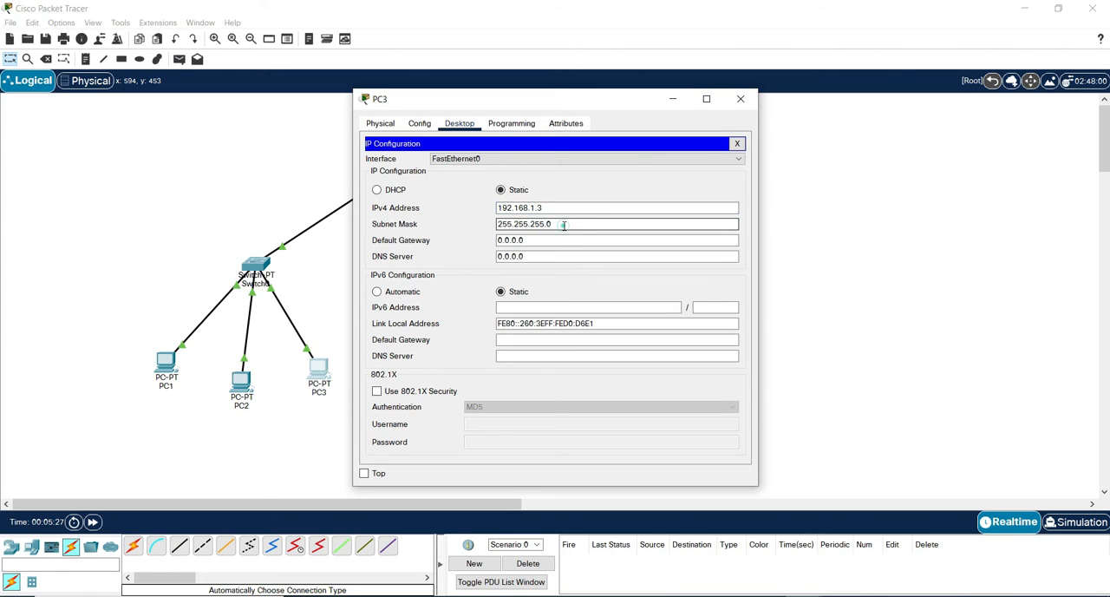
key(BackSpace)
text(192)
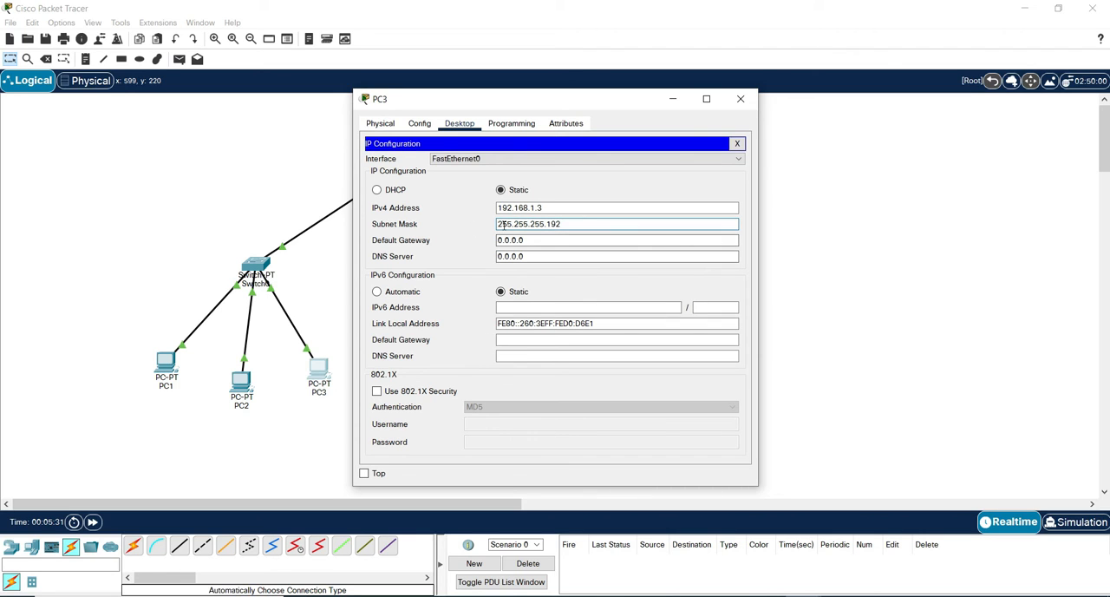
click(575, 241)
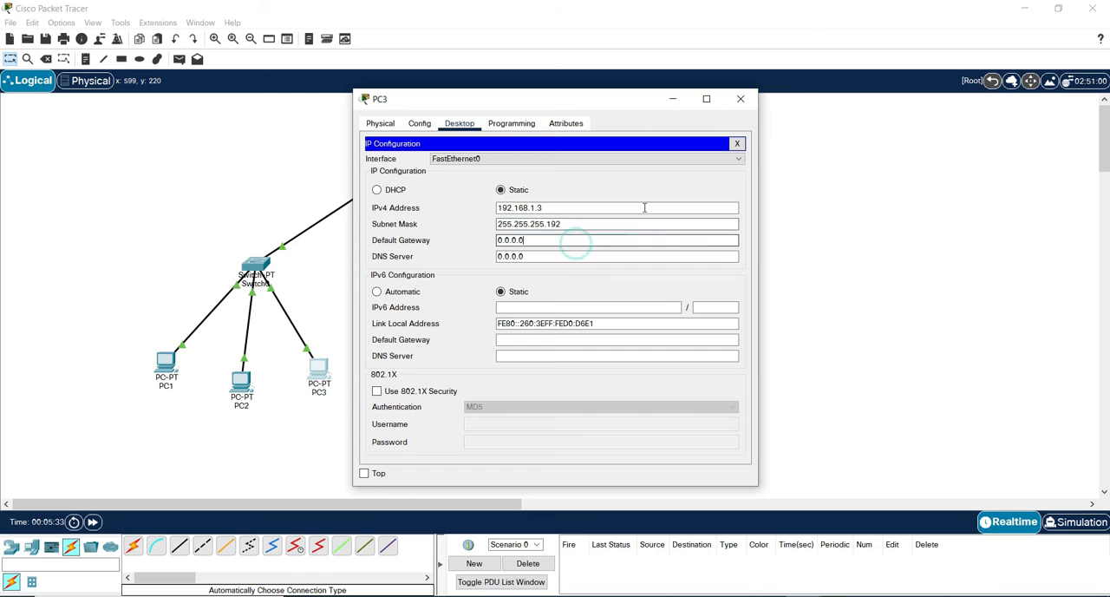
click(741, 98)
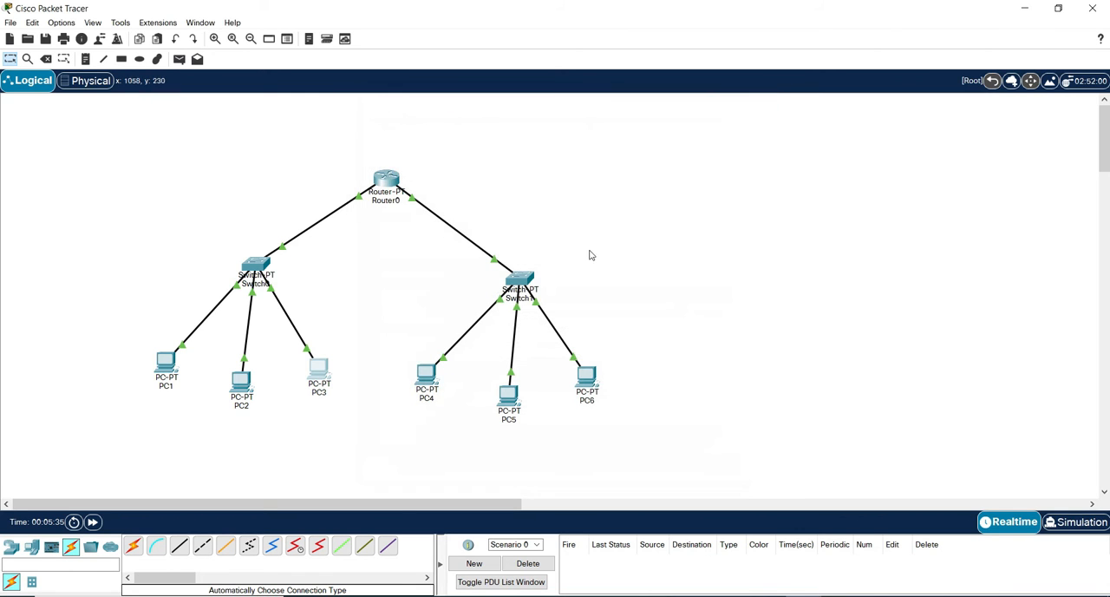
Assign PC4 the static IPv4 address 192.168.1.65 with subnet mask 255.255.255.192 in its IP configuration.
click(426, 375)
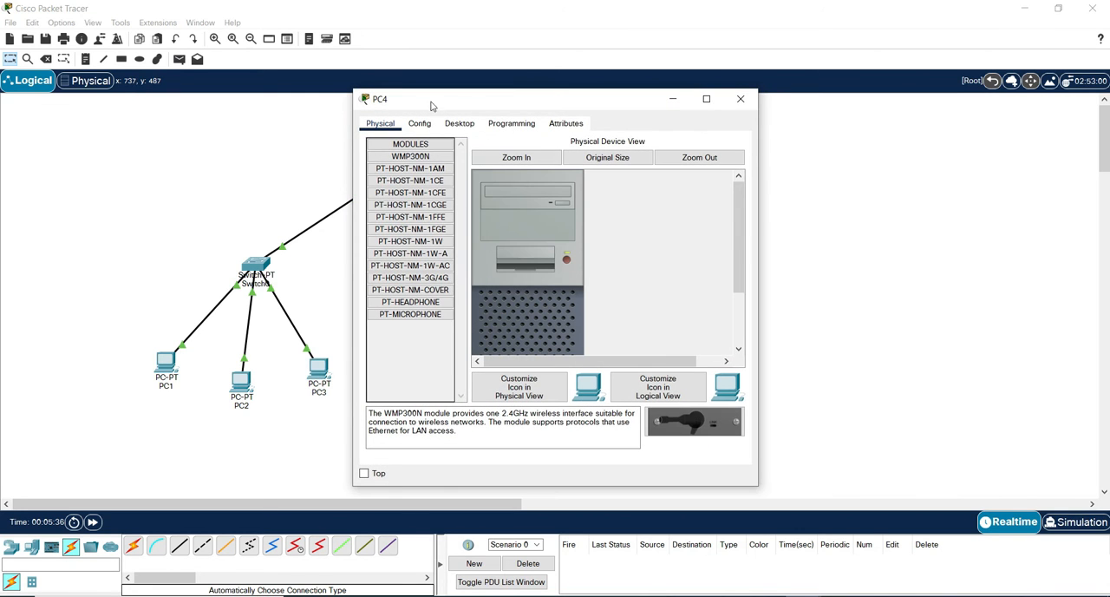
click(446, 125)
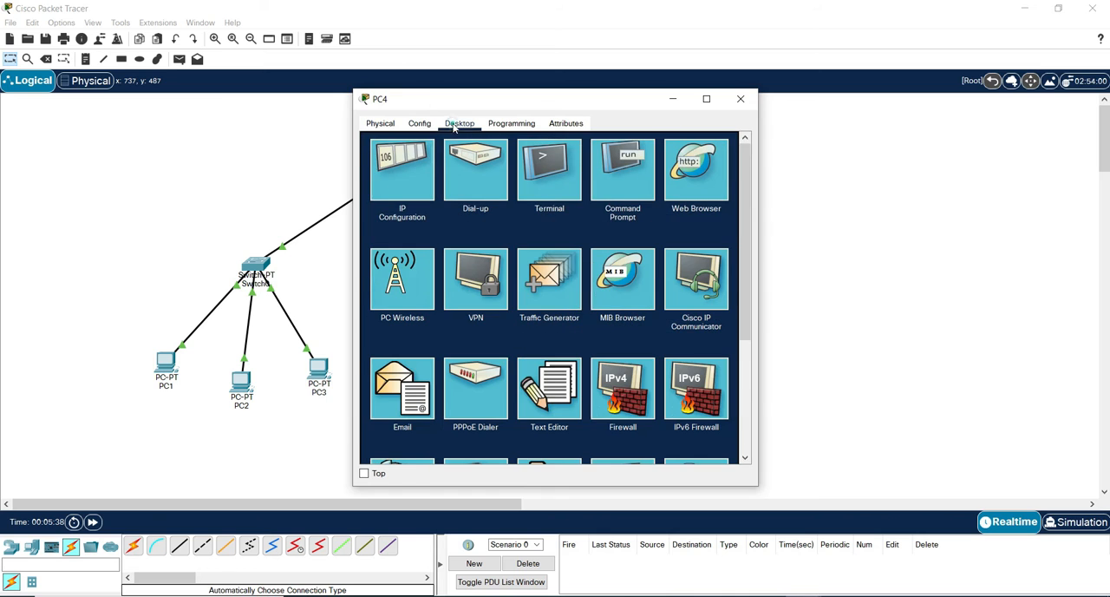
click(411, 178)
click(508, 210)
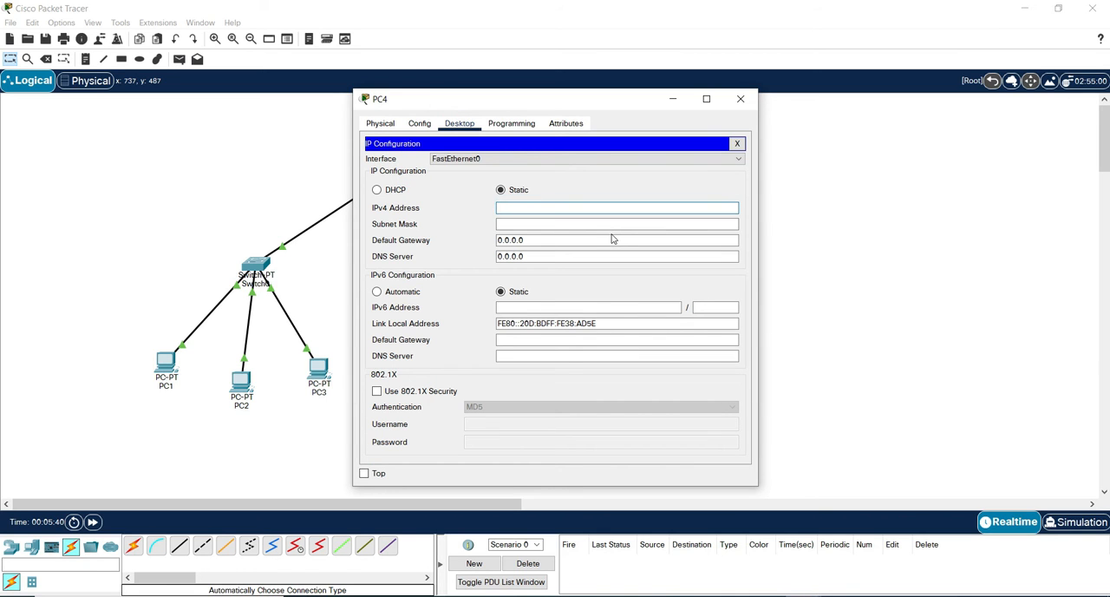
text(192.168.1.65)
click(610, 222)
click(609, 222)
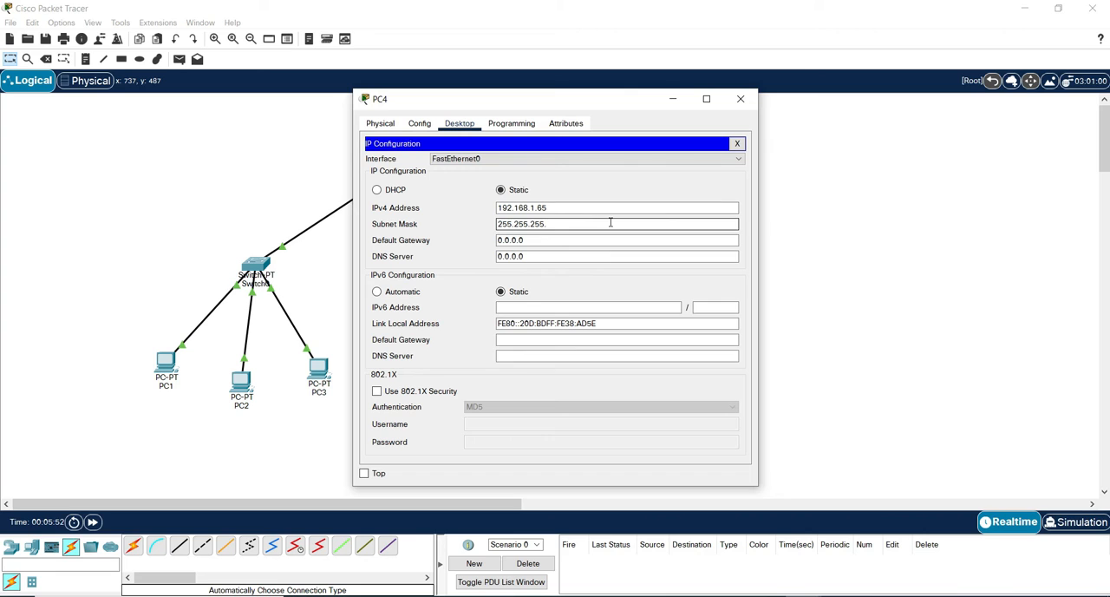
text(192)
Set PC4's IPv4 default gateway to 192.168.1.126 and close its configuration window.
drag(580, 242, 469, 248)
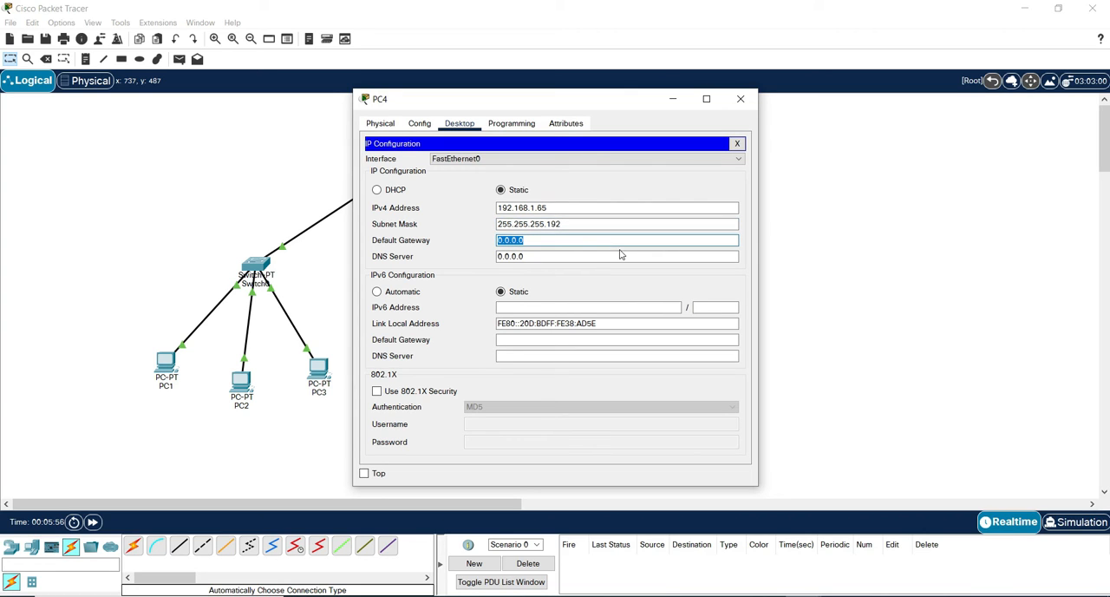
key(BackSpace)
text(168.1.126)
click(743, 98)
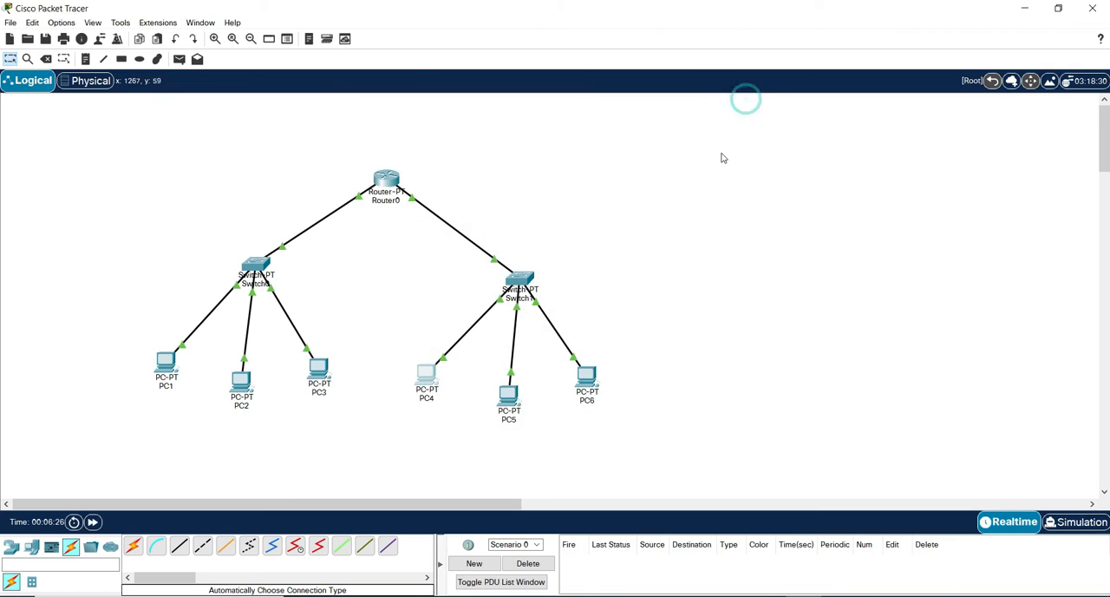
Assign PC5 the static IPv4 address 192.168.1.66 with subnet mask 255.255.255.192 and close its configuration window.
click(509, 396)
click(460, 124)
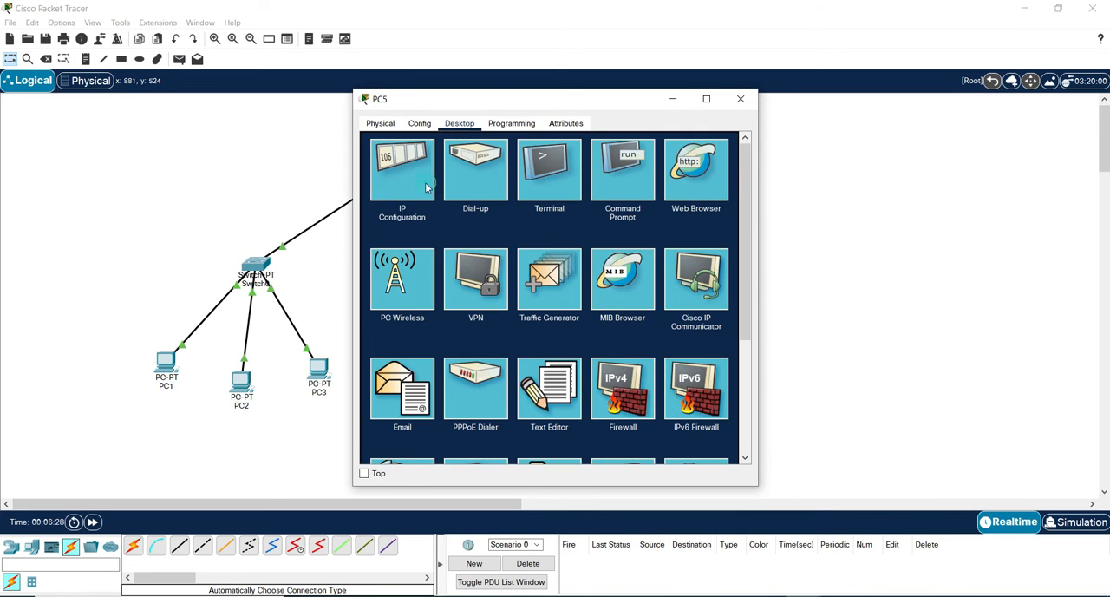
click(425, 182)
click(516, 206)
text(192)
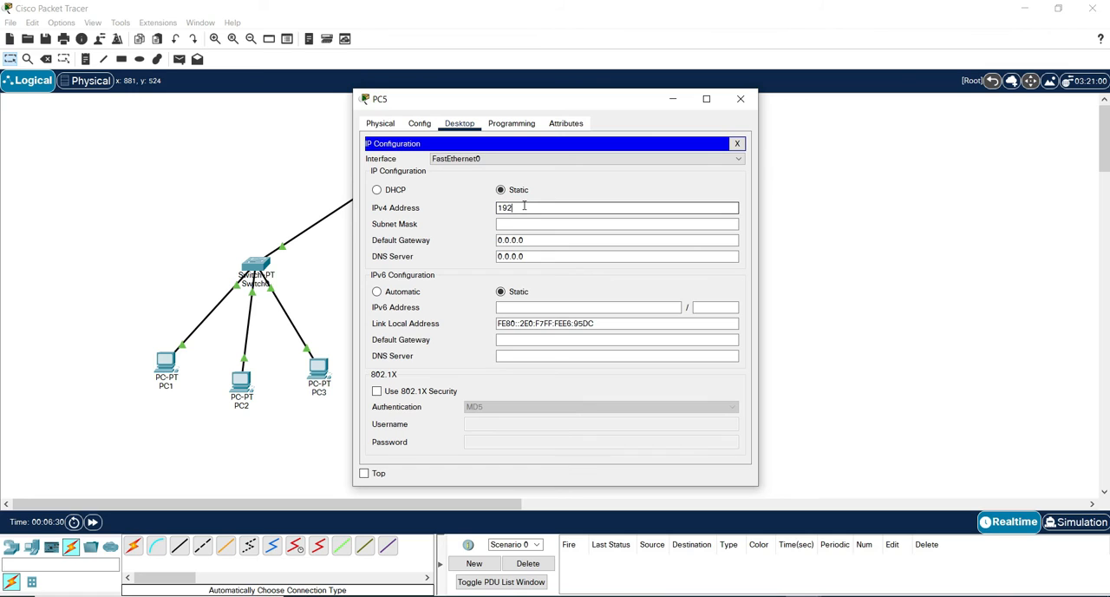
text(.168.1.66)
click(555, 224)
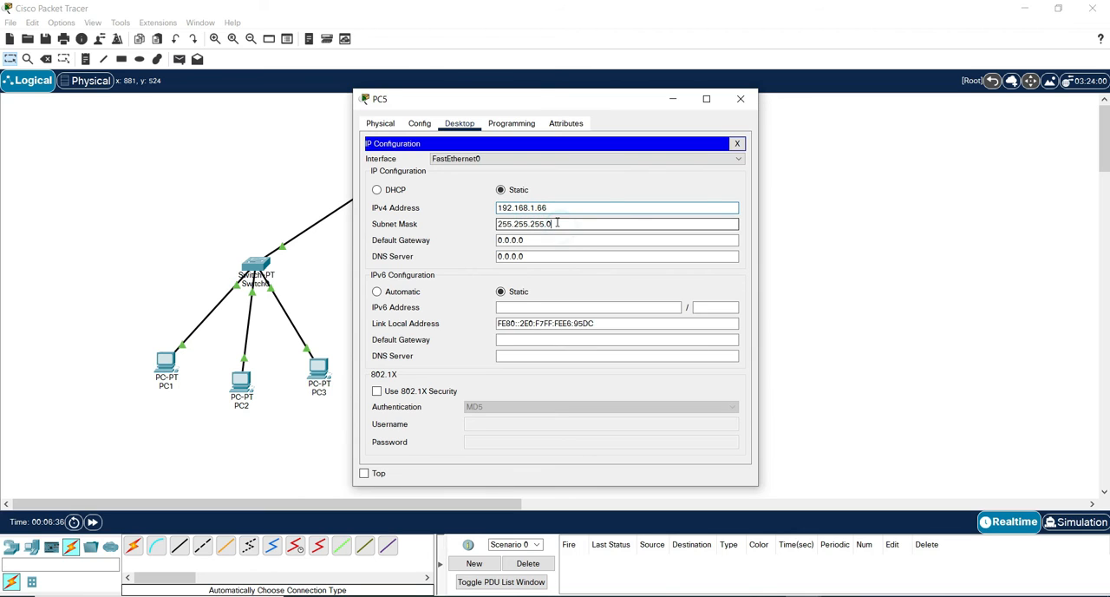
text(12)
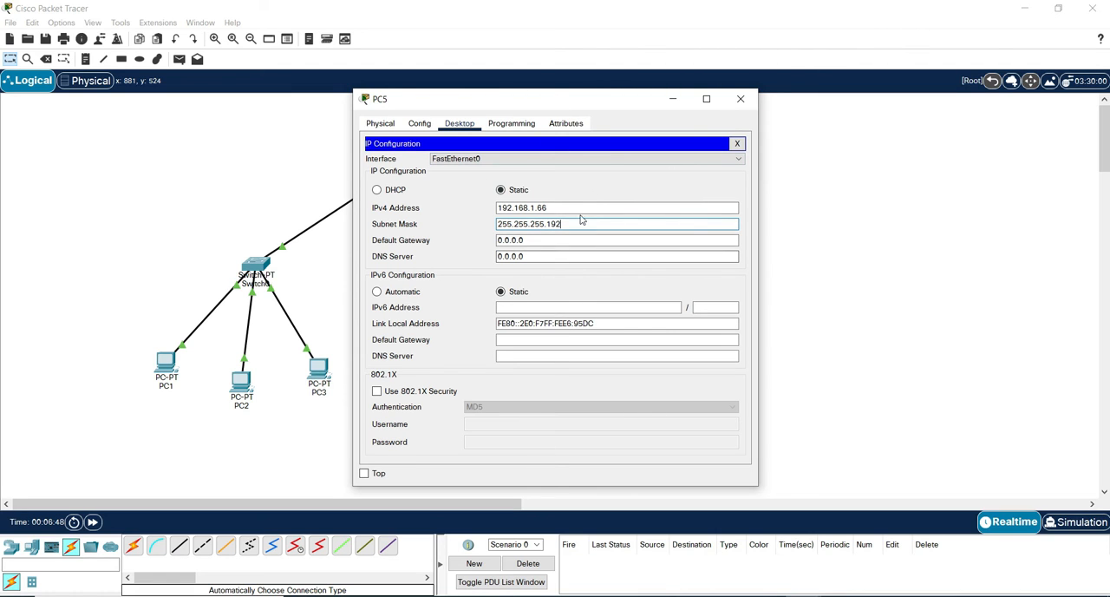
click(740, 99)
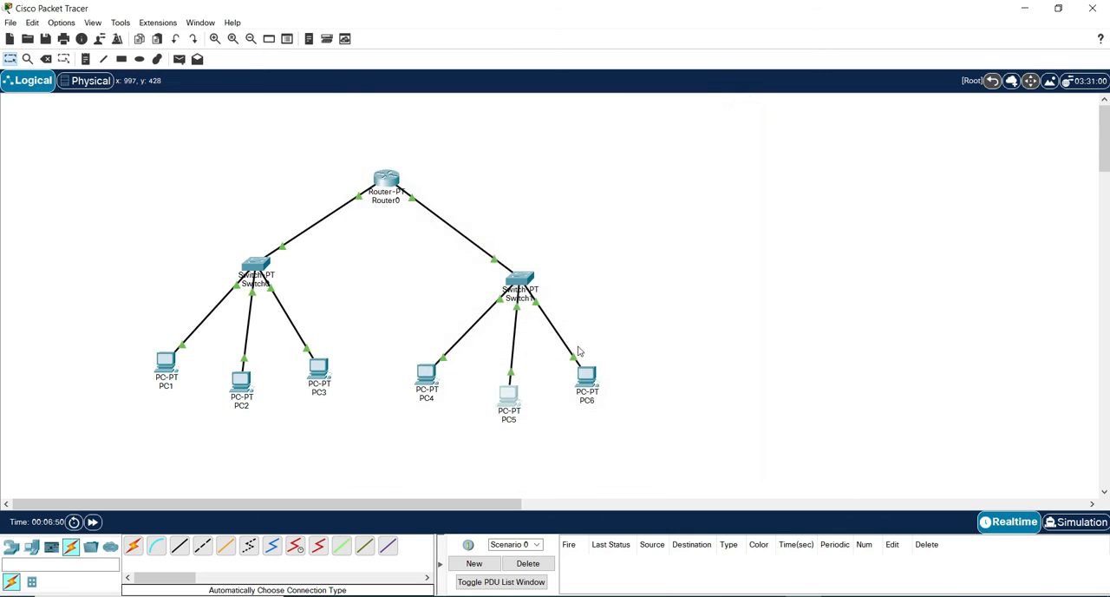
Assign PC6 the static IPv4 address 192.168.1.67 with subnet mask 255.255.255.192 and close its configuration window.
click(590, 372)
click(459, 123)
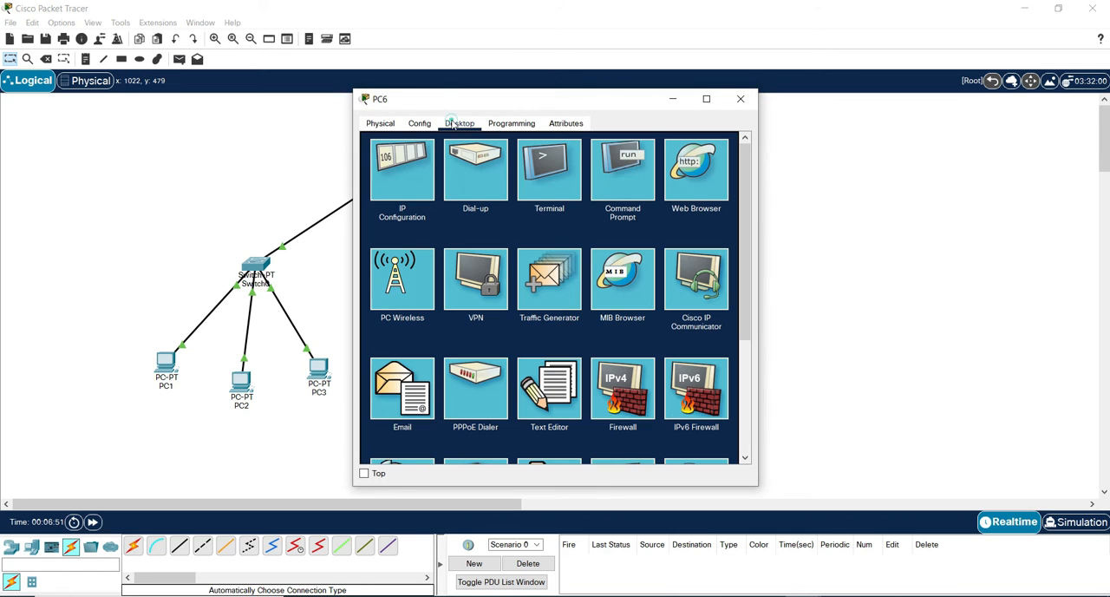
click(409, 170)
click(538, 208)
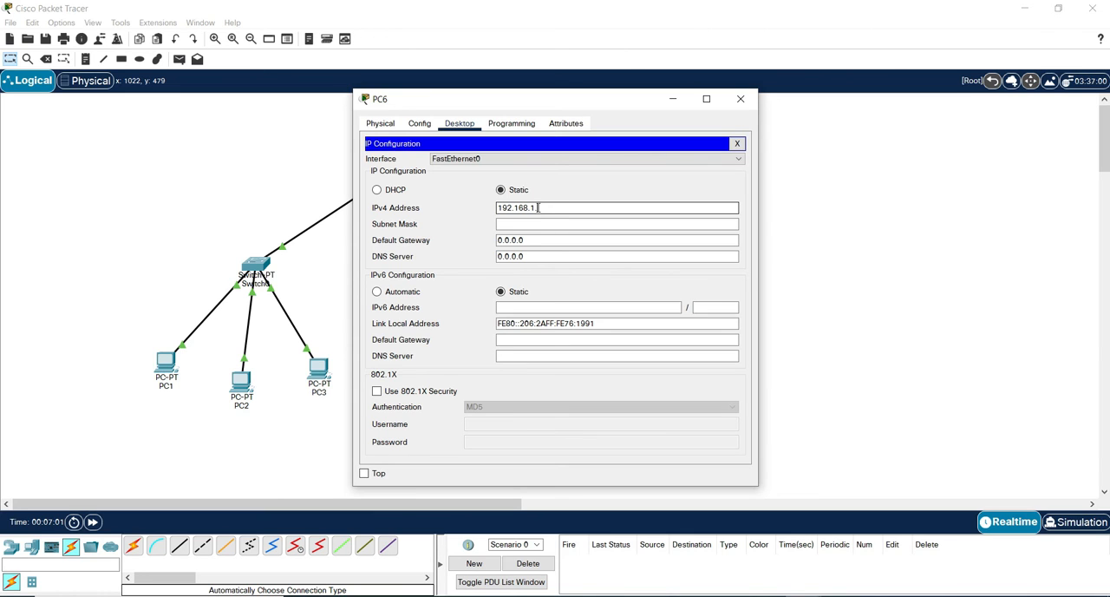
click(498, 223)
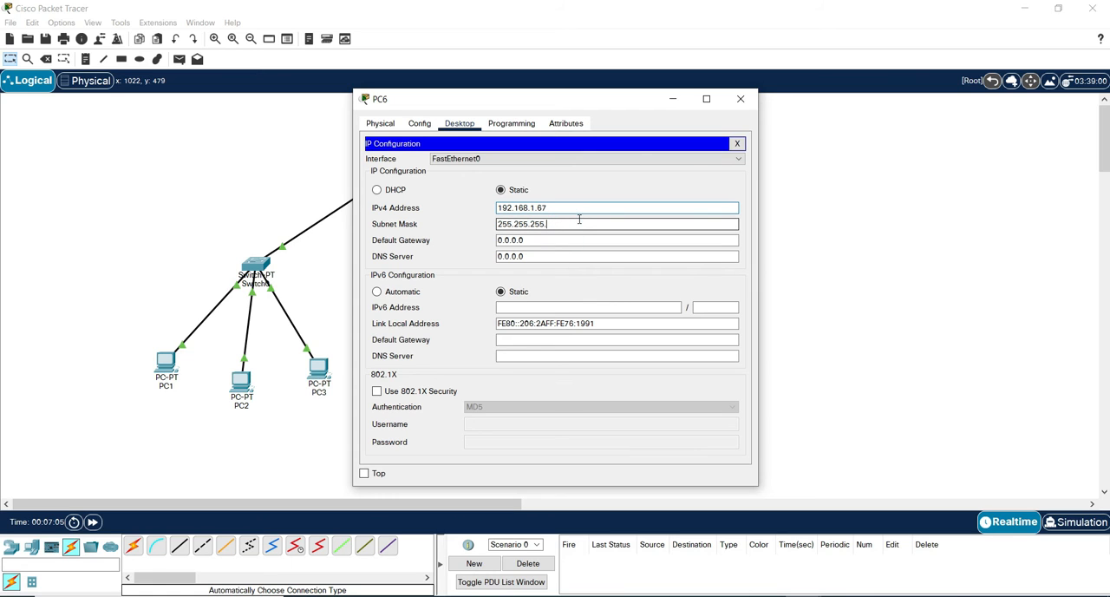
click(741, 99)
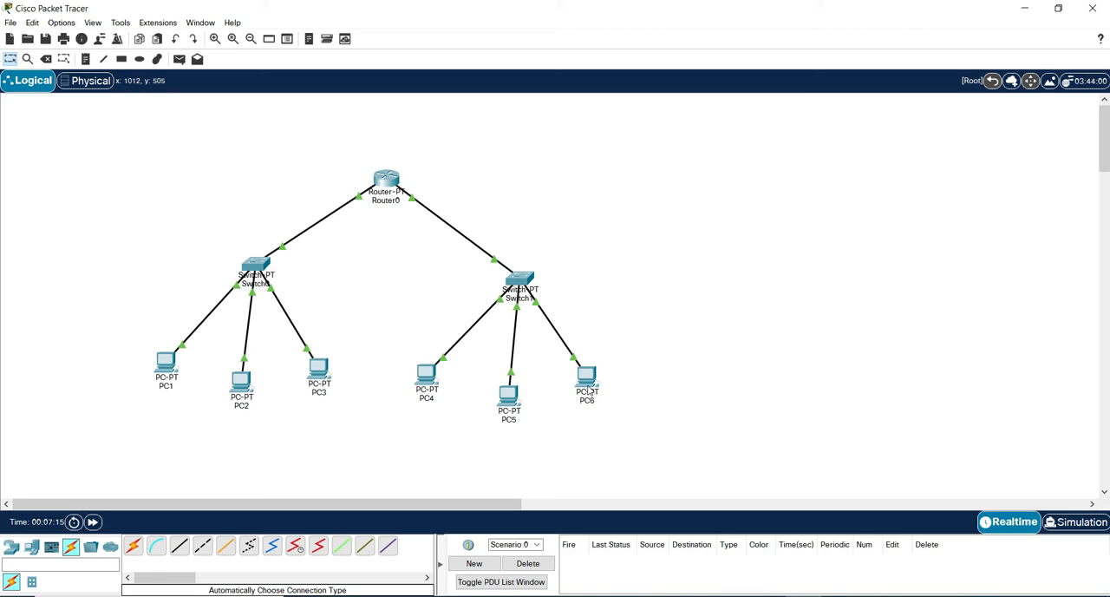
Shift PC6 and PC5 slightly in the topology and switch the workspace to Simulation mode.
drag(587, 392, 596, 389)
drag(508, 397, 507, 390)
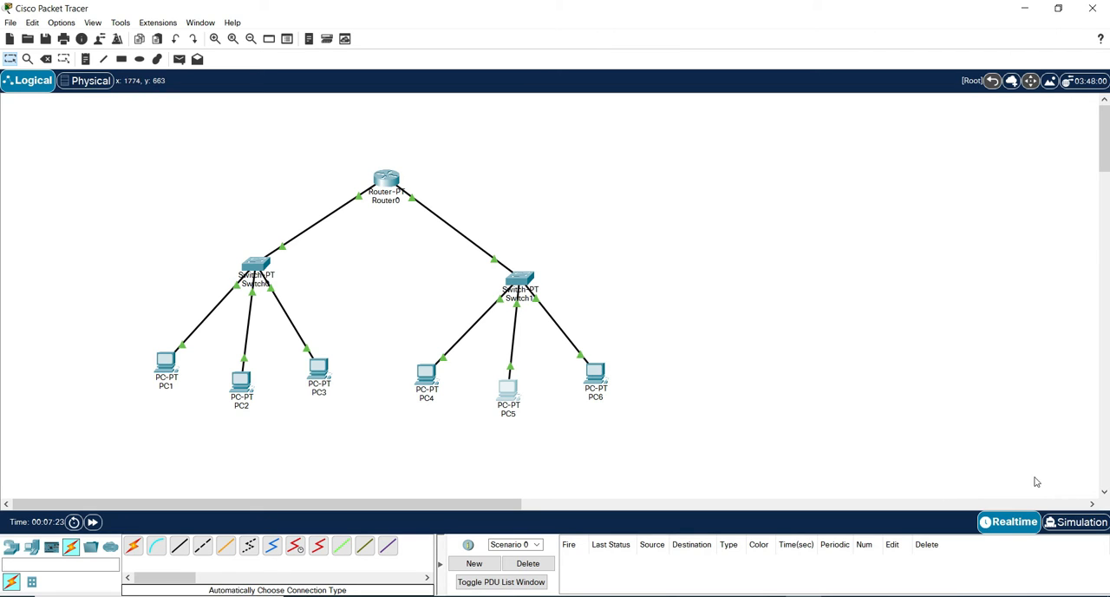
click(1080, 524)
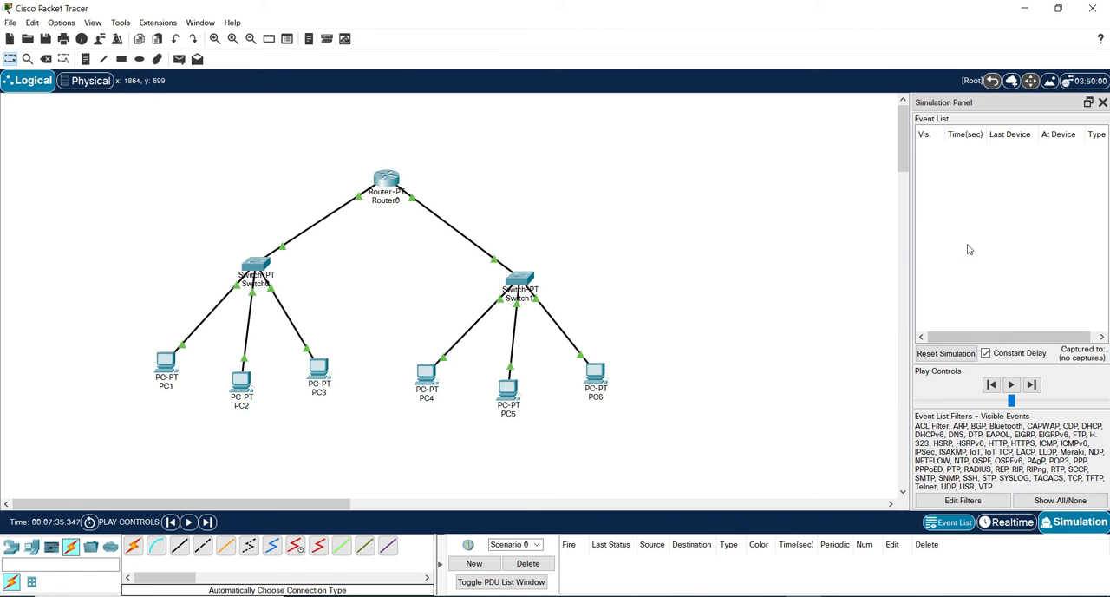
Restrict the IPv4 event filters to ICMP by excluding ARP, DNS, BGP, EIGRP, OSPF, DHCP, HSRP and RIP, and close the filter window.
click(963, 501)
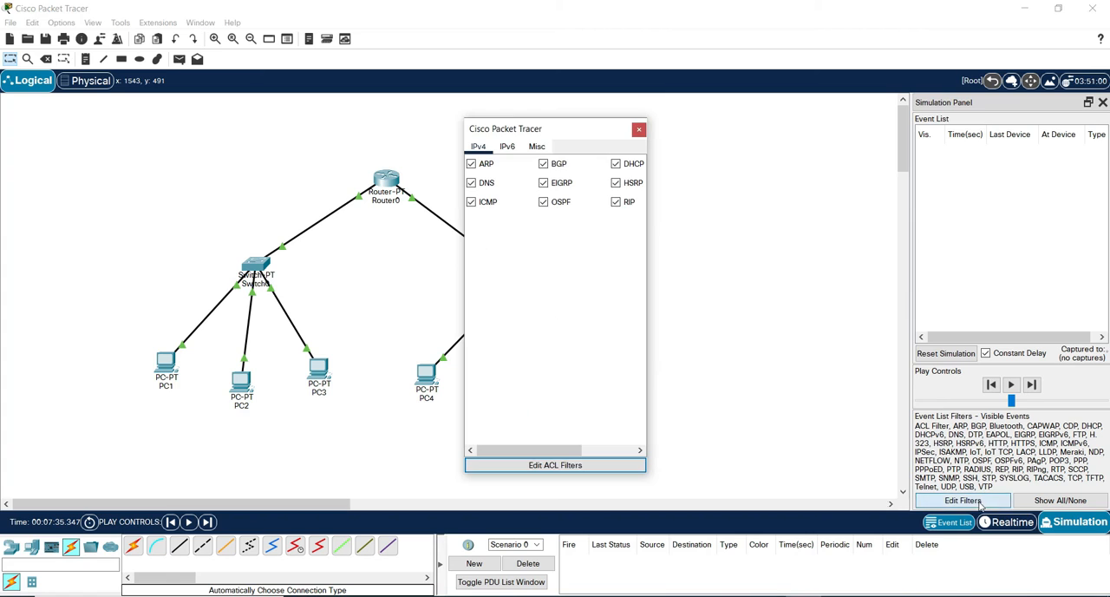
click(473, 165)
click(472, 184)
click(543, 164)
click(544, 184)
click(543, 203)
click(618, 165)
click(619, 183)
click(618, 203)
click(582, 203)
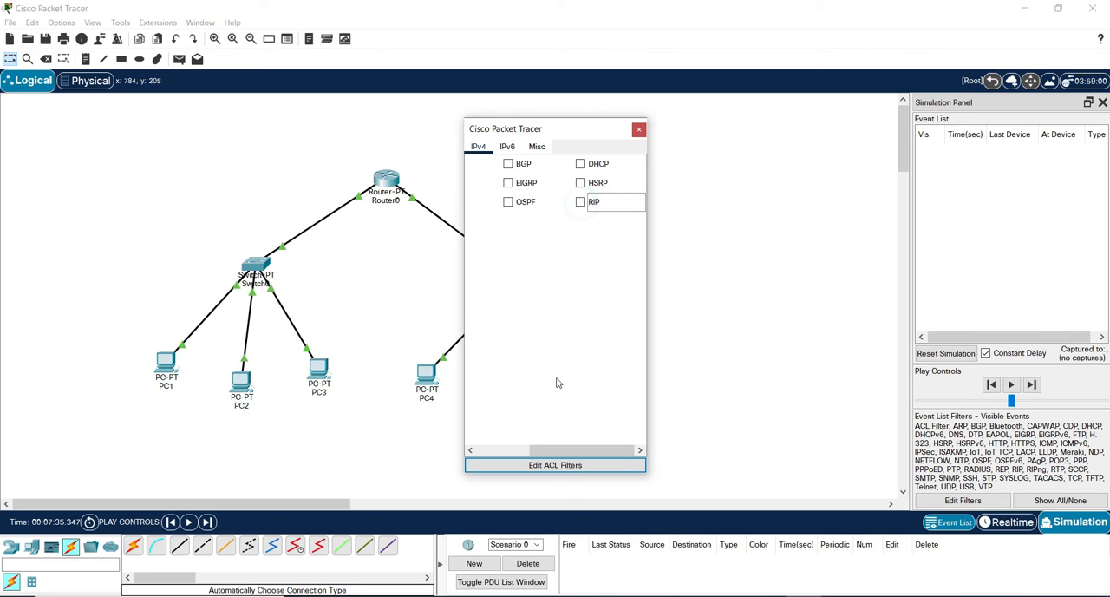
drag(559, 455, 498, 452)
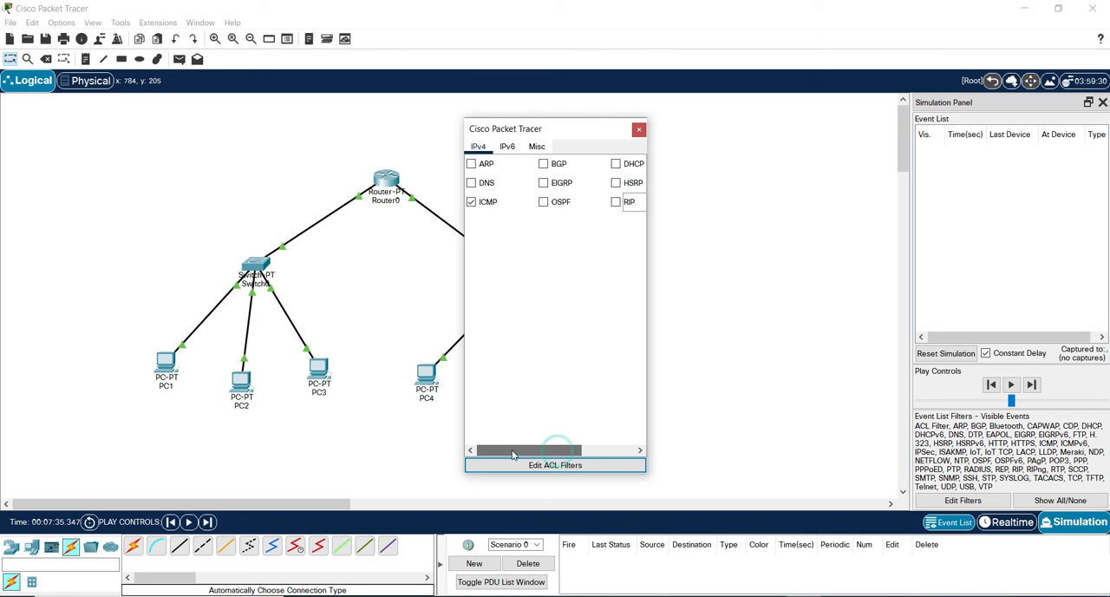
click(641, 129)
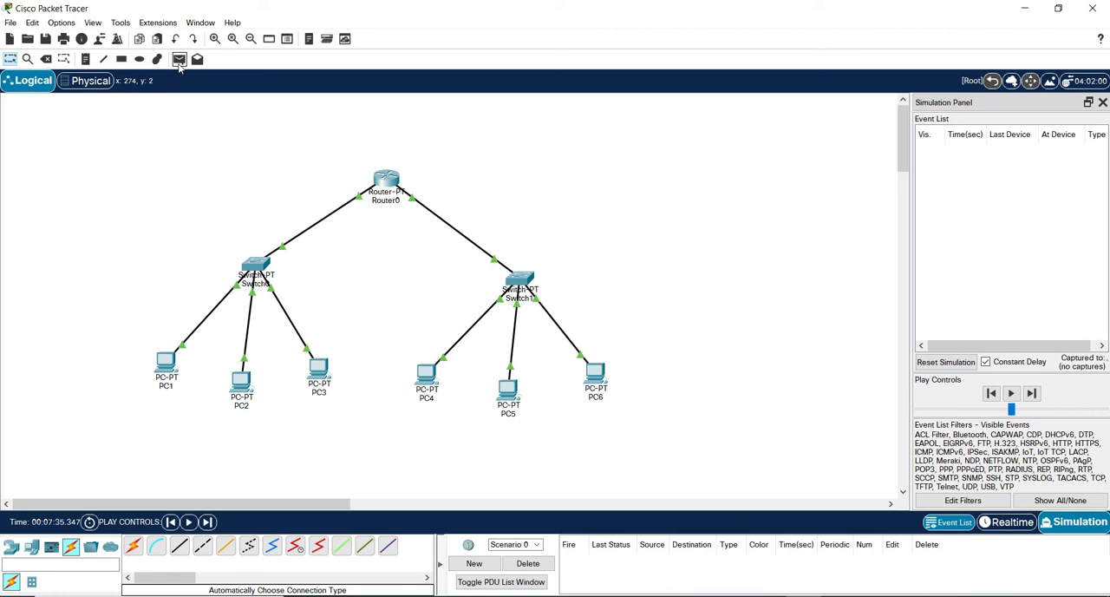
Add a simple PDU with PC1 as the source and PC3 as the destination.
click(180, 66)
click(168, 370)
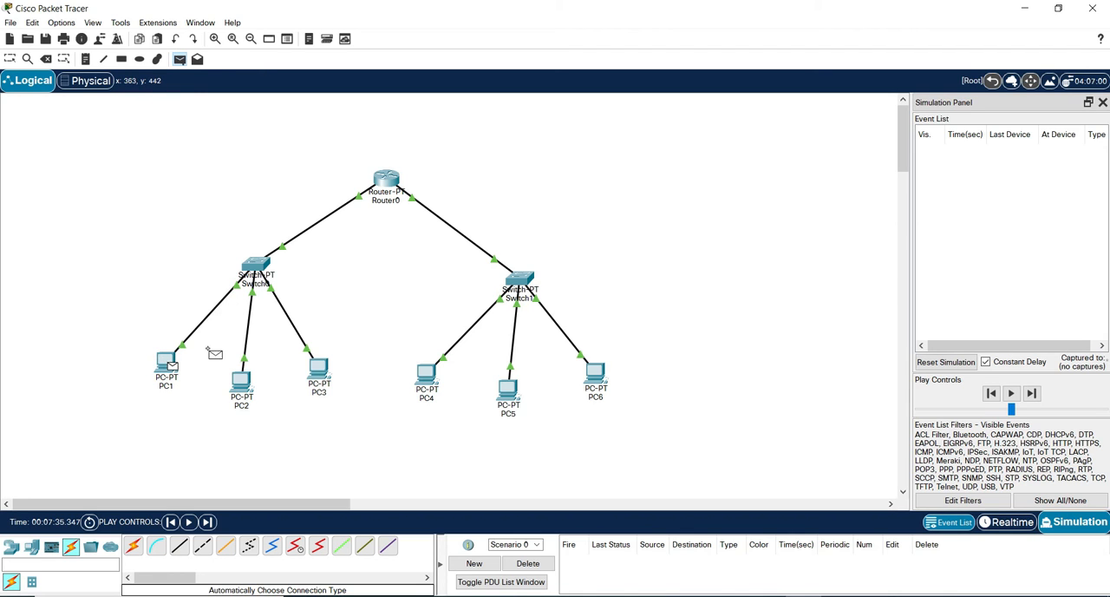
click(319, 373)
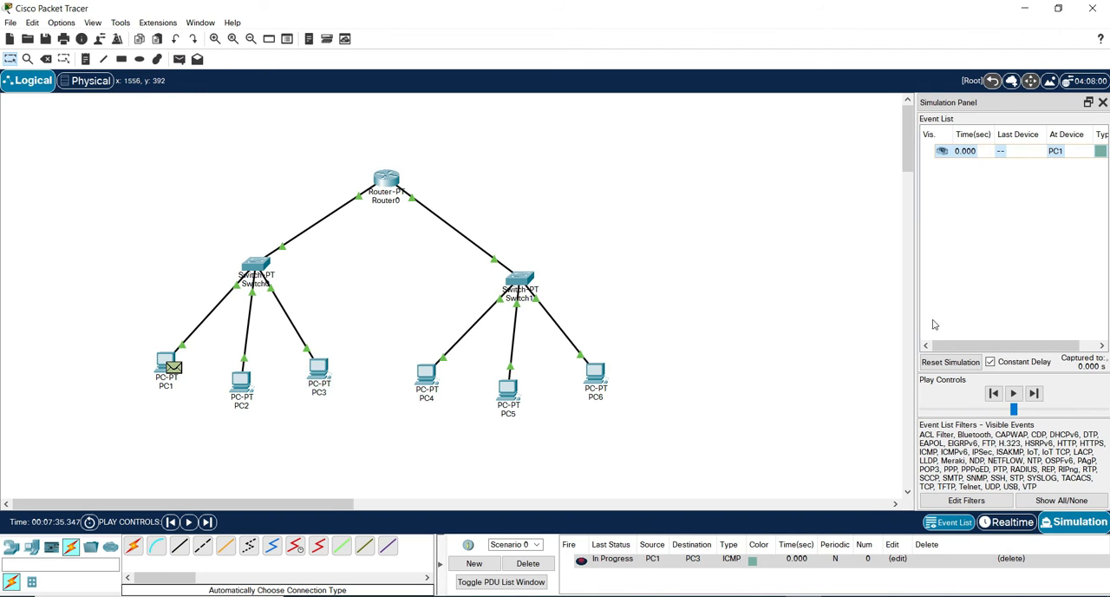
Advance the simulation event by event until the PC3 reply reaches PC1, and delete the scenario.
click(1035, 394)
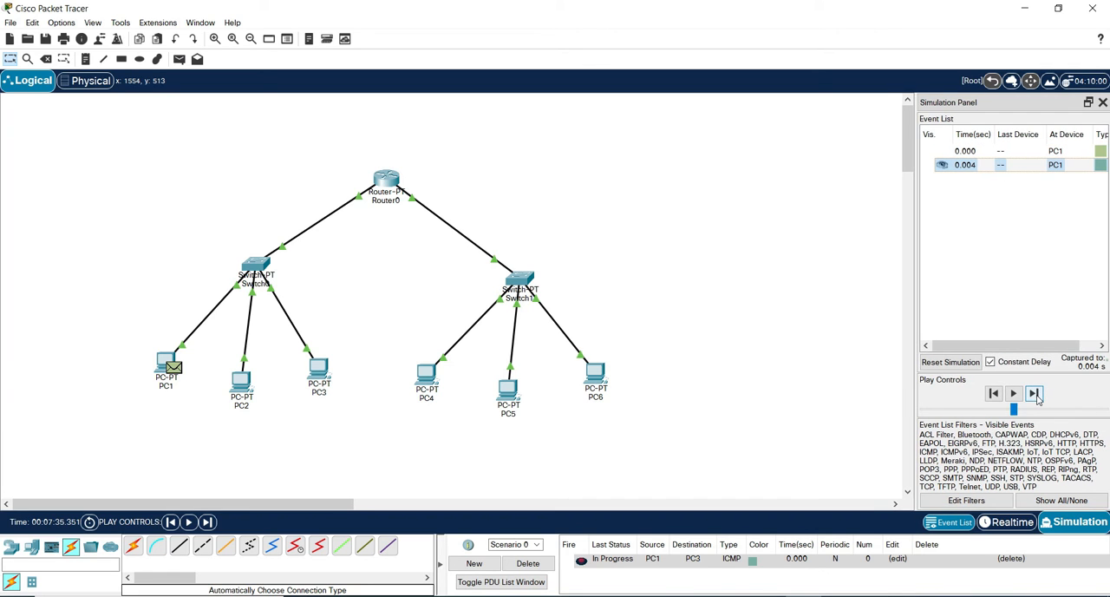
click(1035, 393)
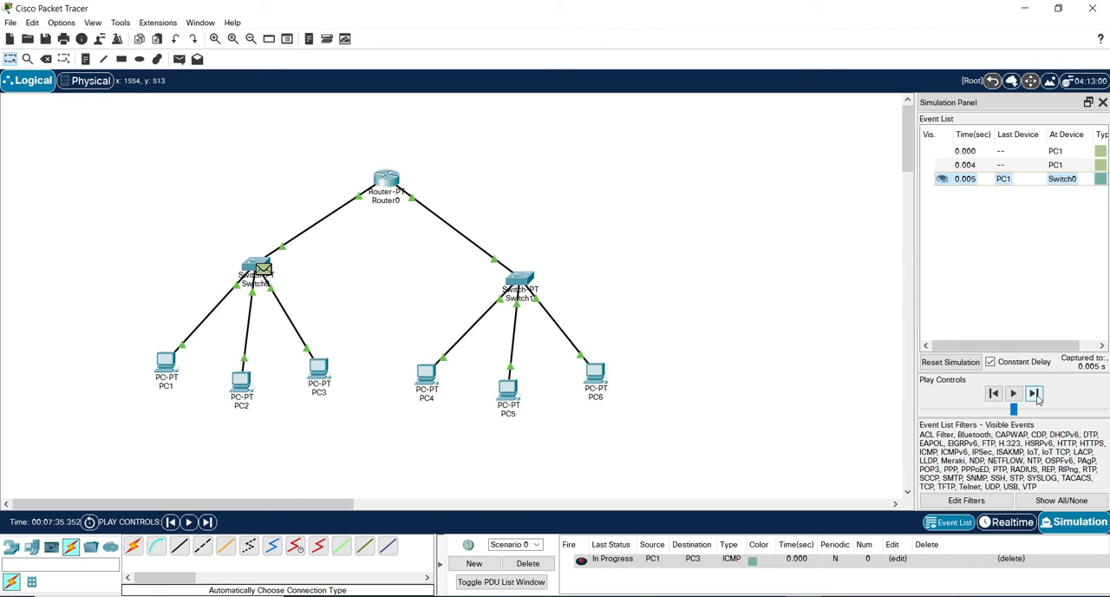
click(1035, 394)
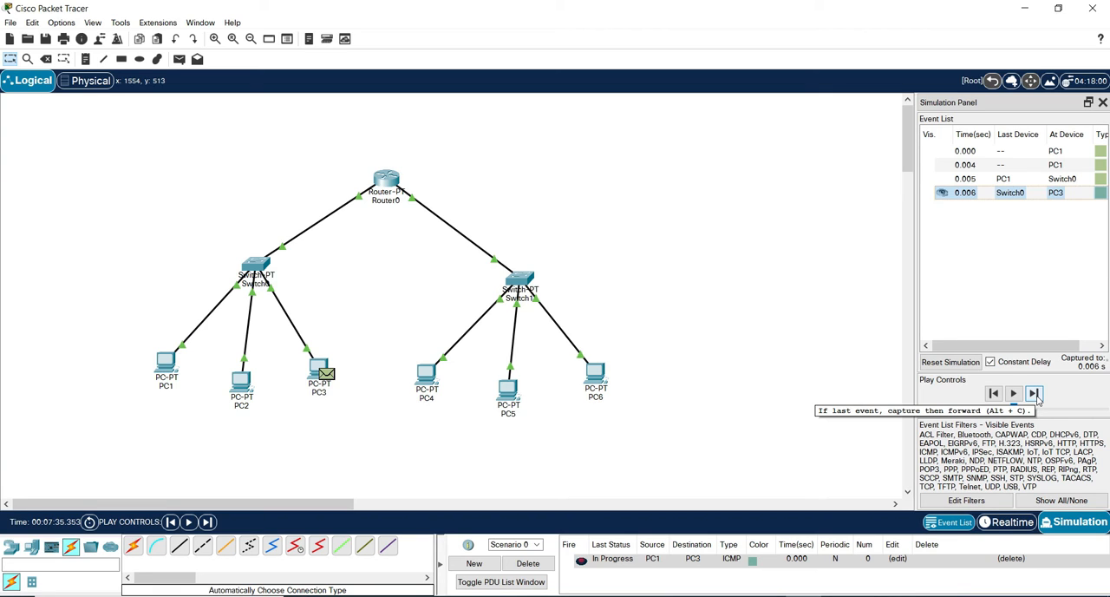
click(1037, 394)
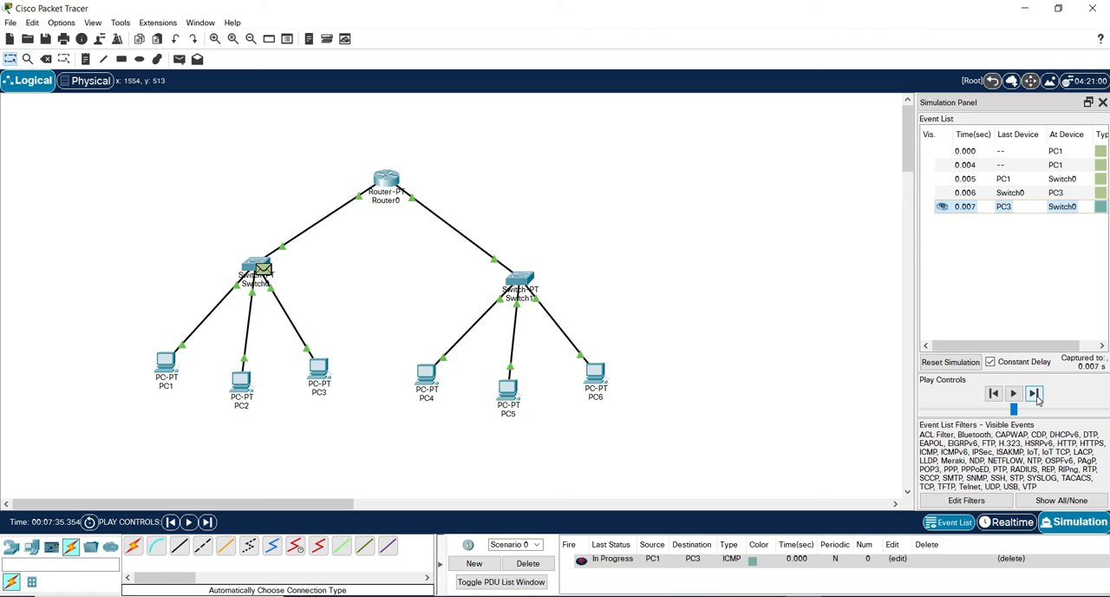
click(1036, 395)
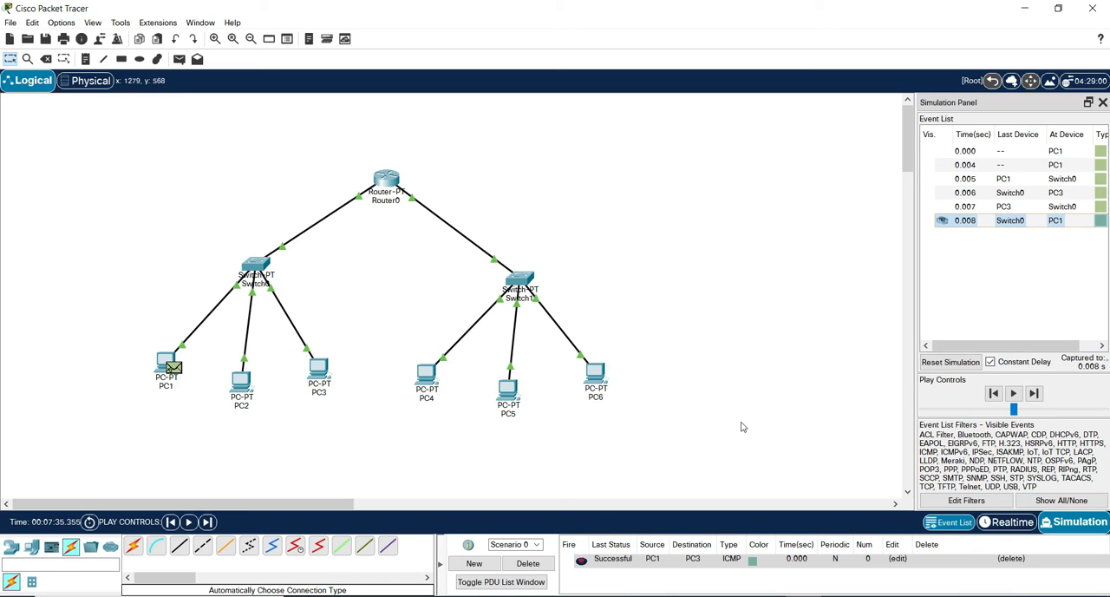
click(767, 566)
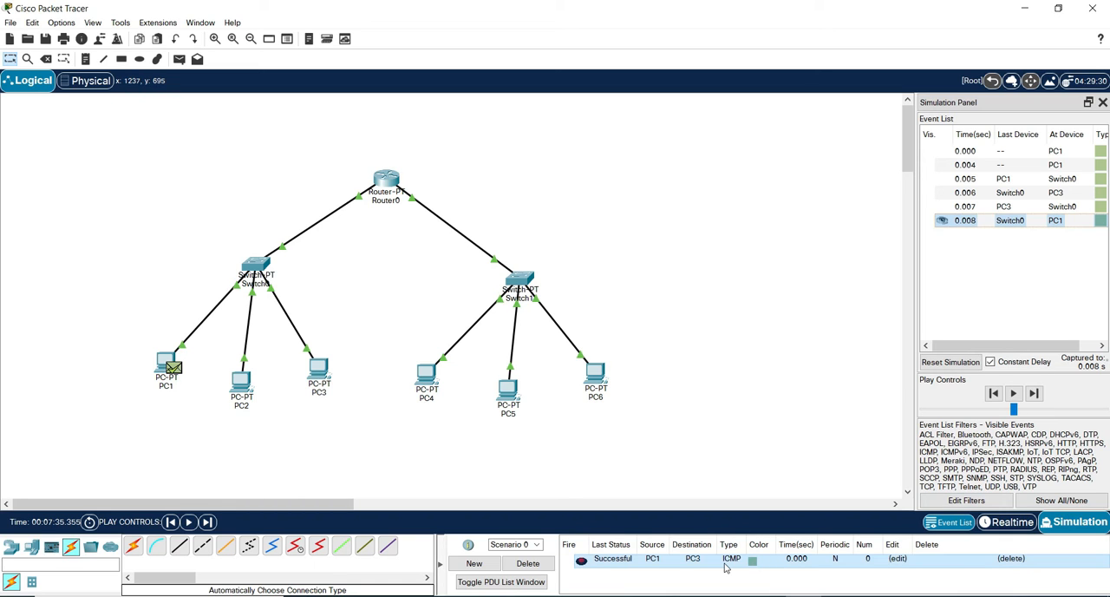
click(531, 563)
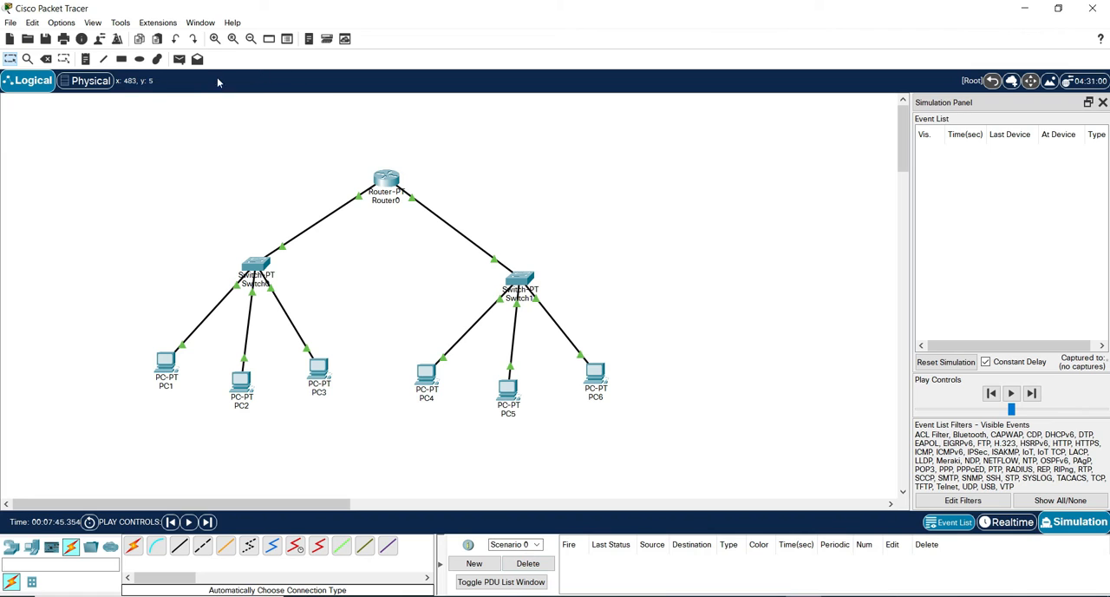
click(197, 59)
click(167, 359)
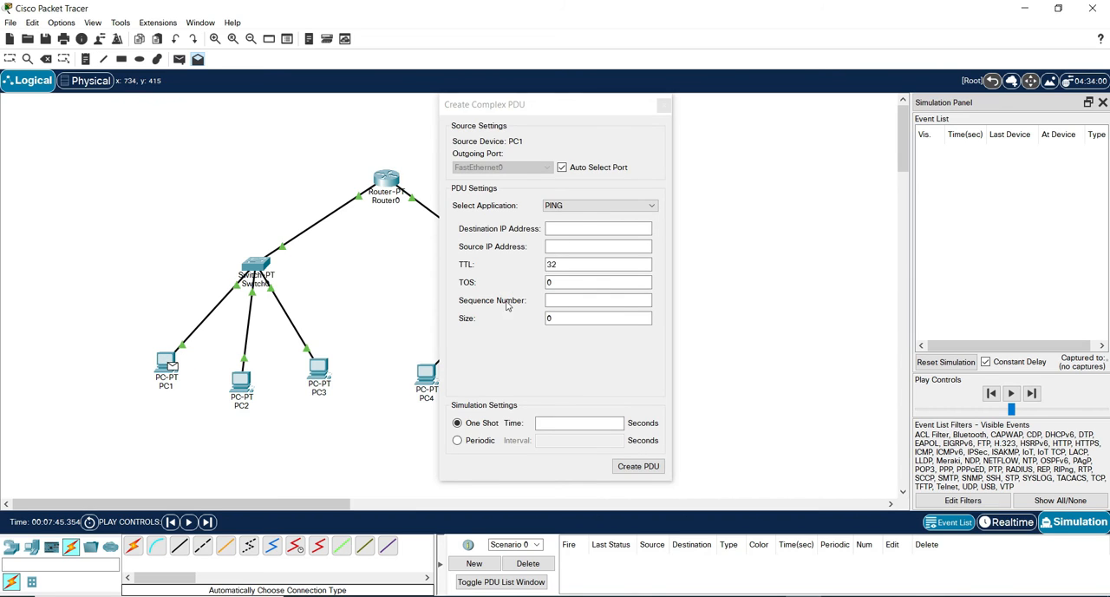
key(Escape)
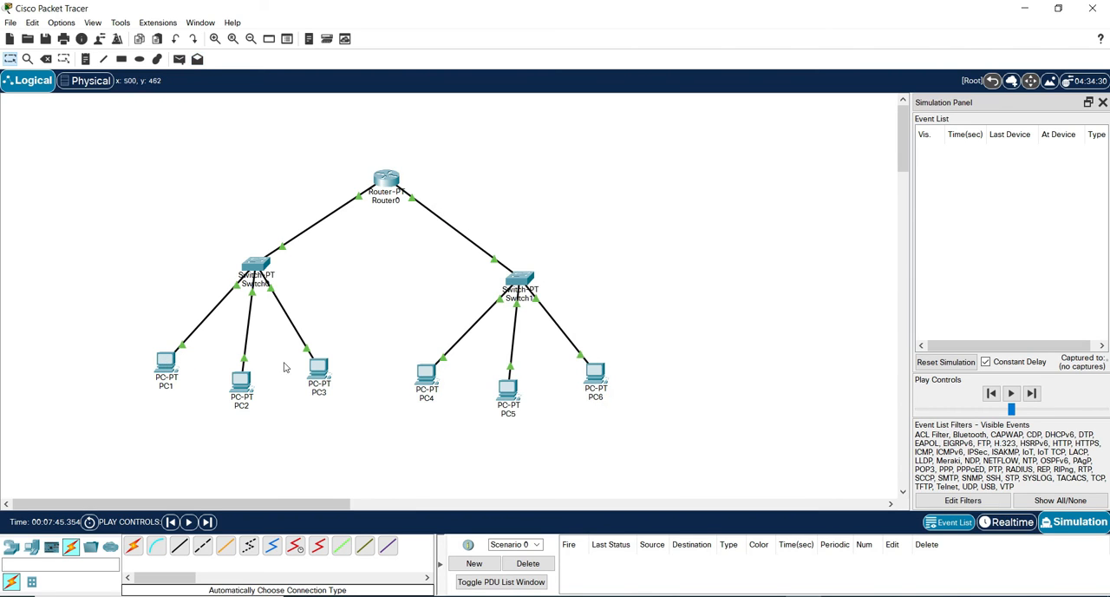
Add a simple PDU with PC1 as the source and PC4 as the destination.
click(178, 59)
click(174, 358)
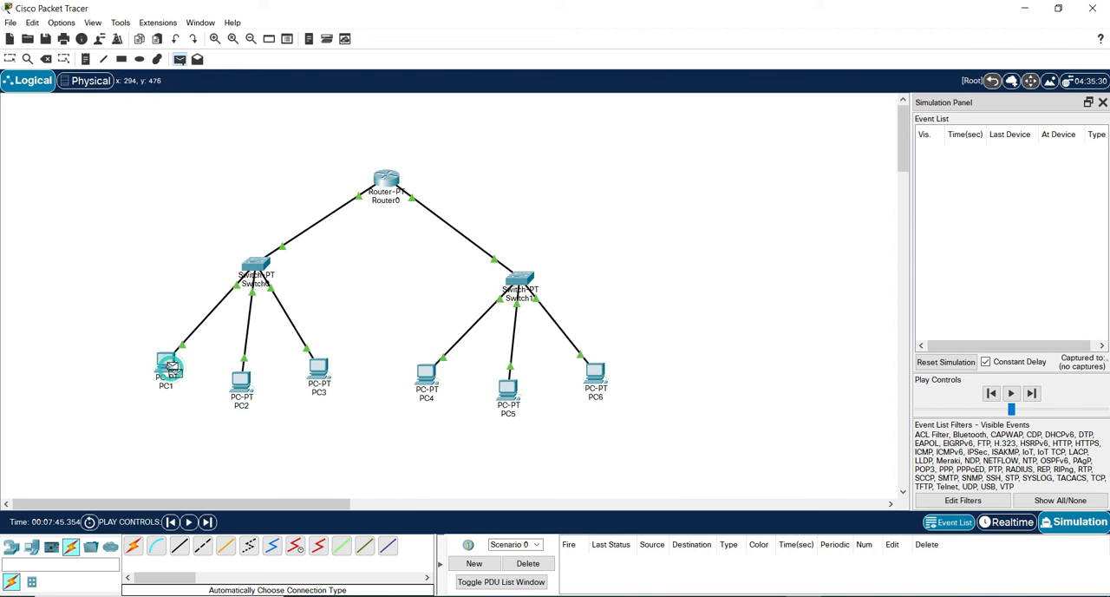
click(428, 375)
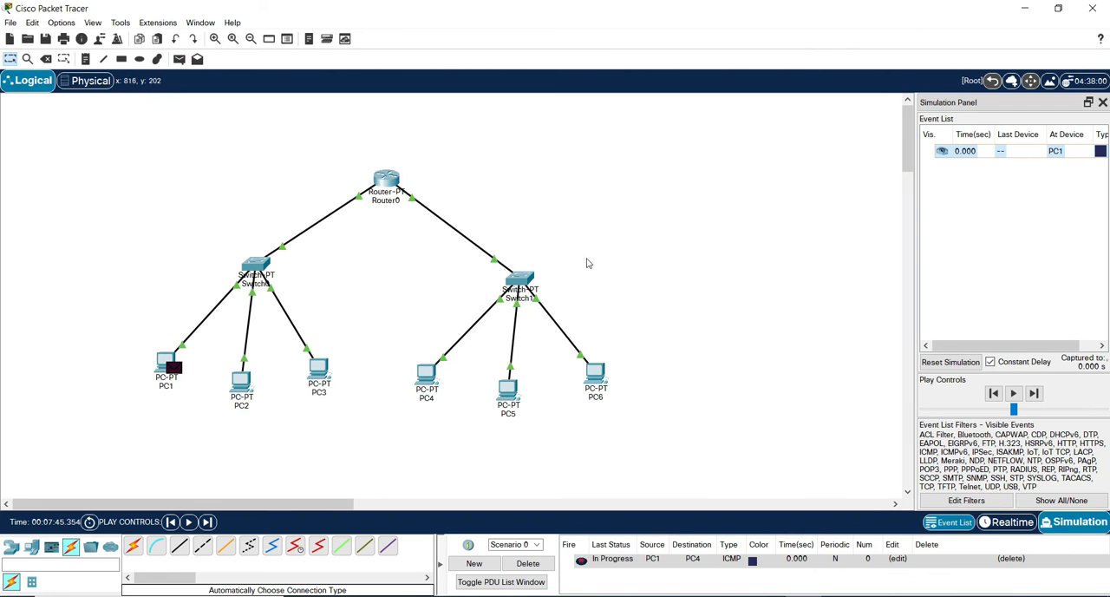
Advance the PC1-to-PC4 message event by event to Router0 and delete the scenario.
click(1034, 393)
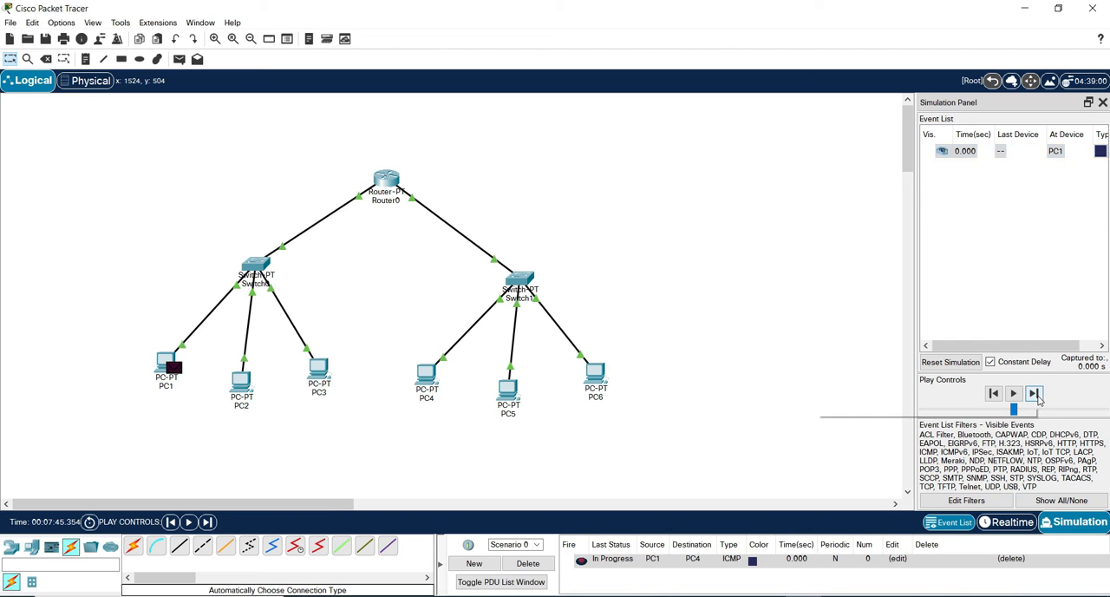
click(1038, 396)
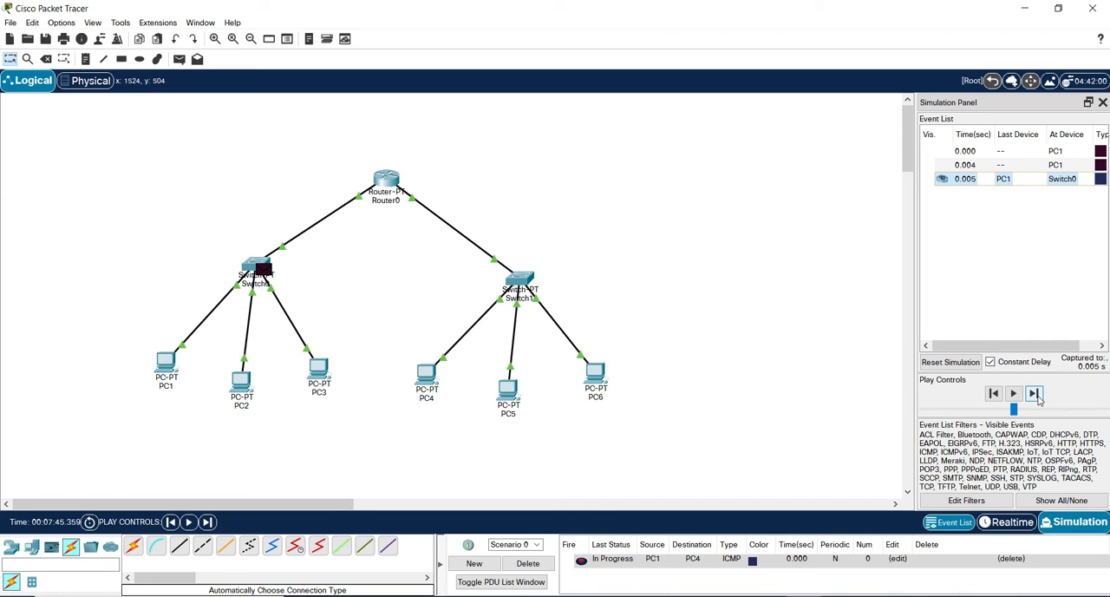
click(1035, 393)
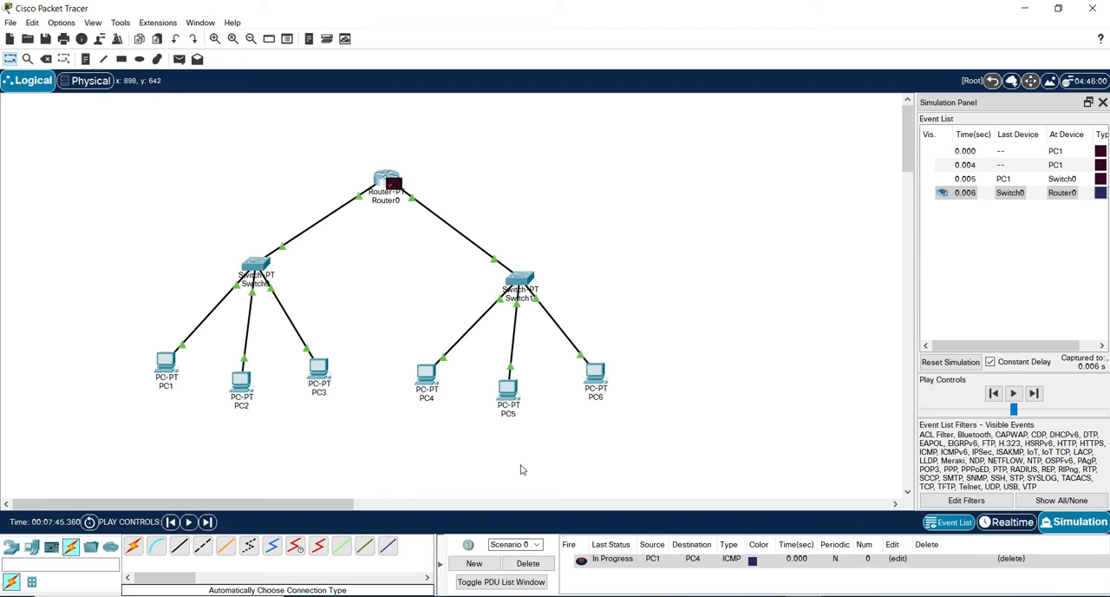
click(527, 563)
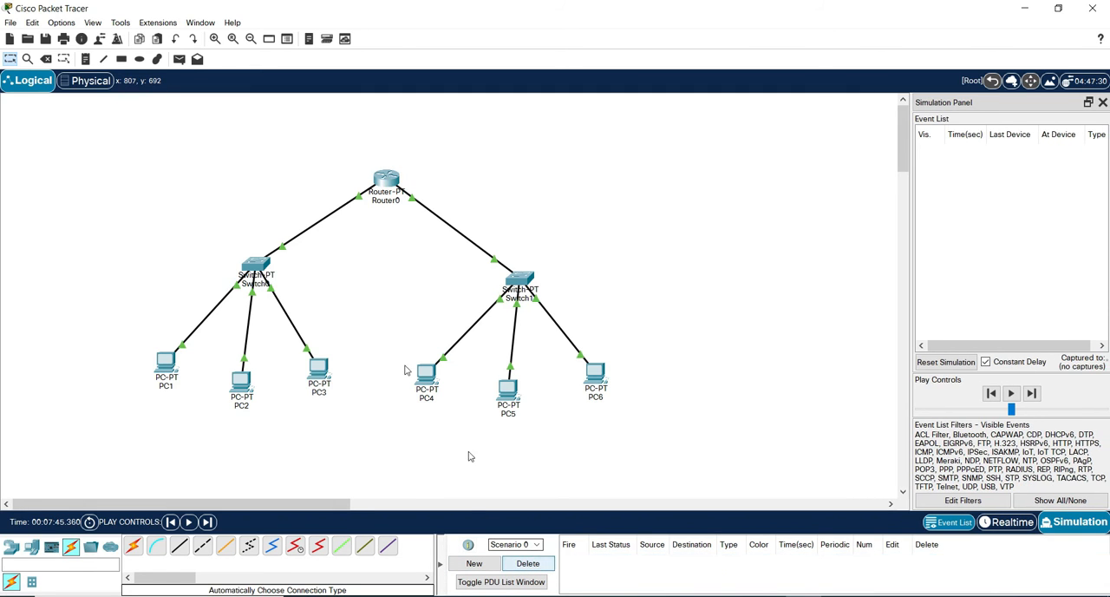
Add a simple PDU with PC1 as the source and PC4 as the destination.
click(179, 59)
click(166, 363)
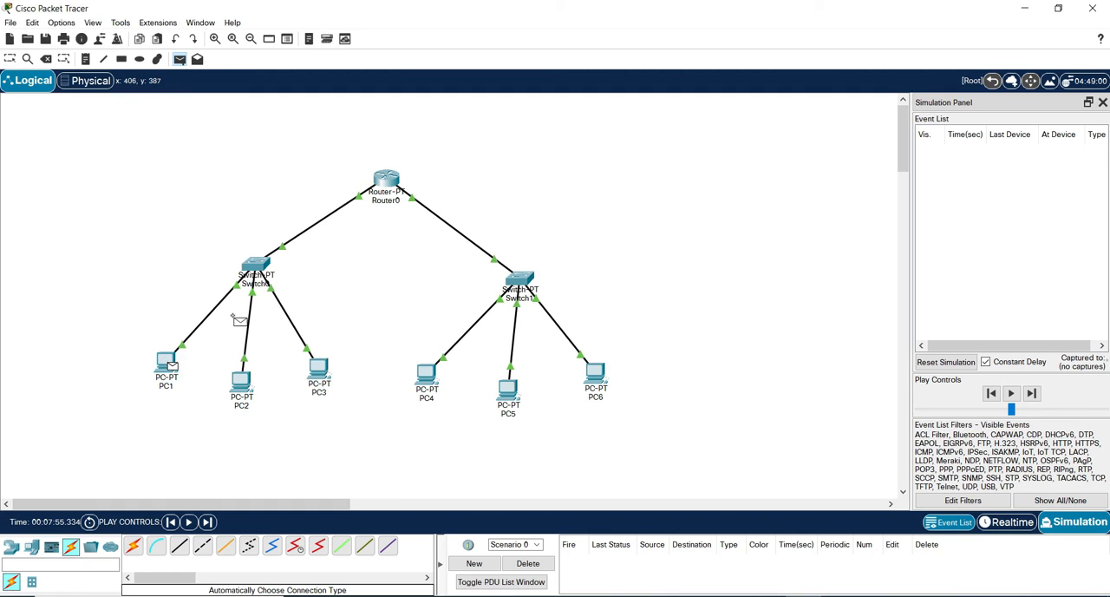
click(426, 374)
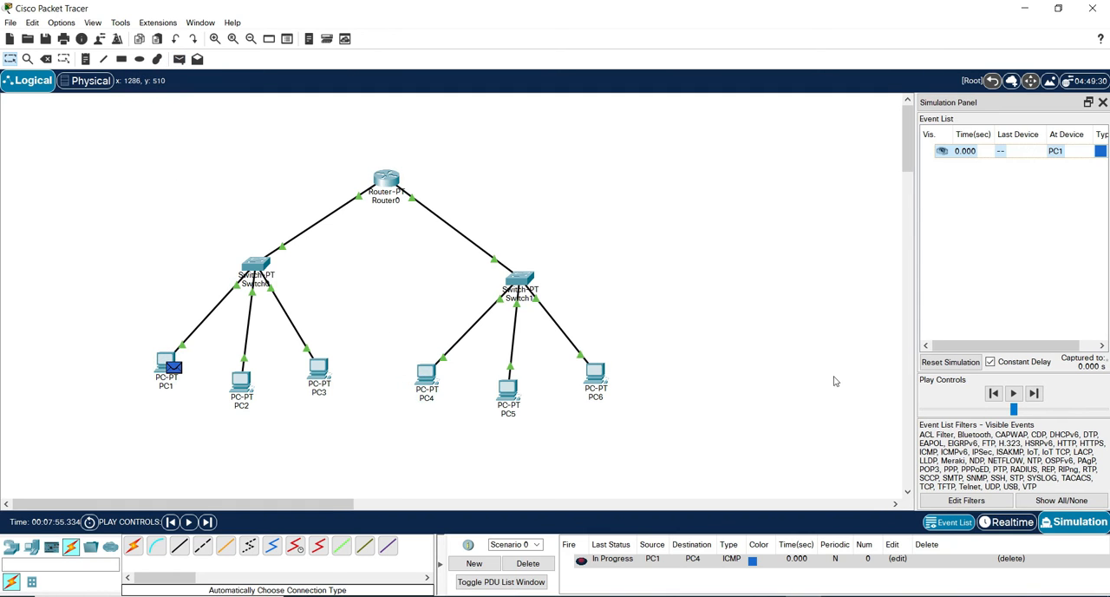
Advance the simulation event by event until the PC4 reply reaches PC1, and delete the scenario.
click(1033, 394)
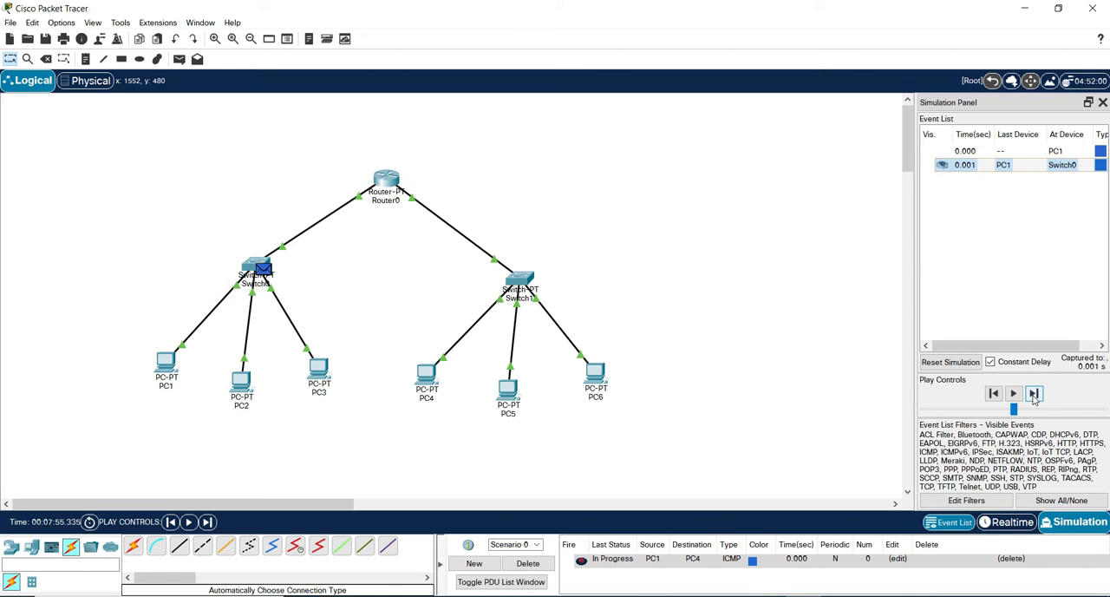
click(1033, 394)
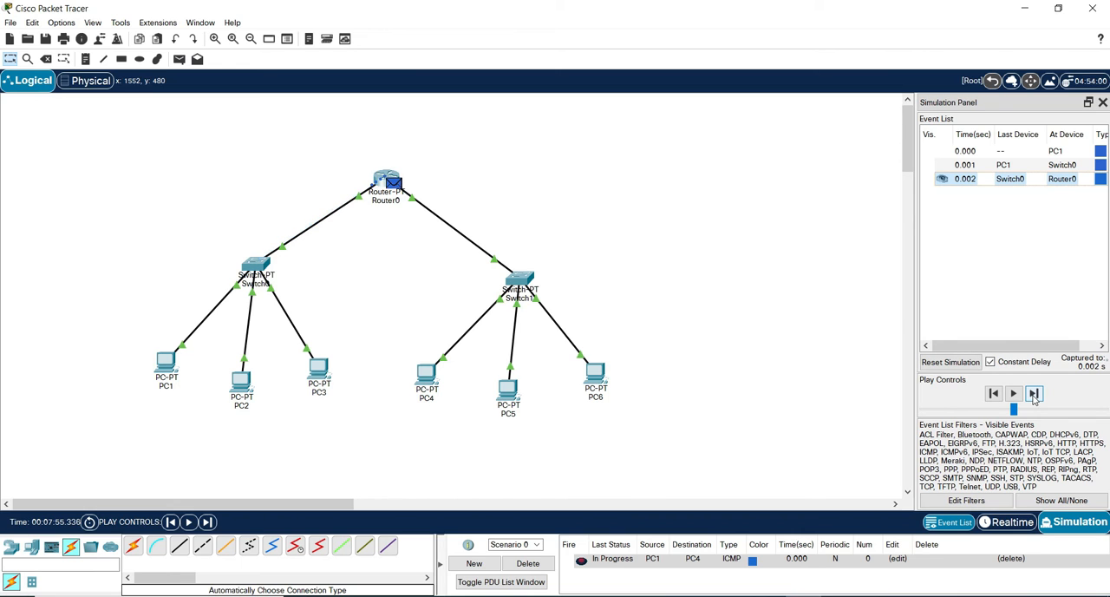
click(1033, 394)
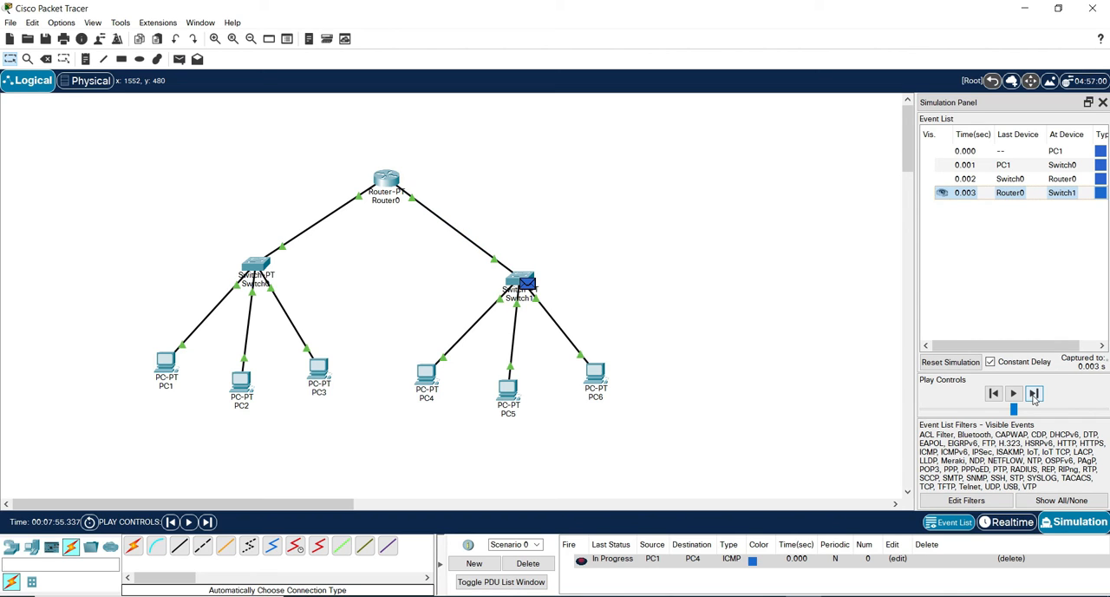
click(1032, 393)
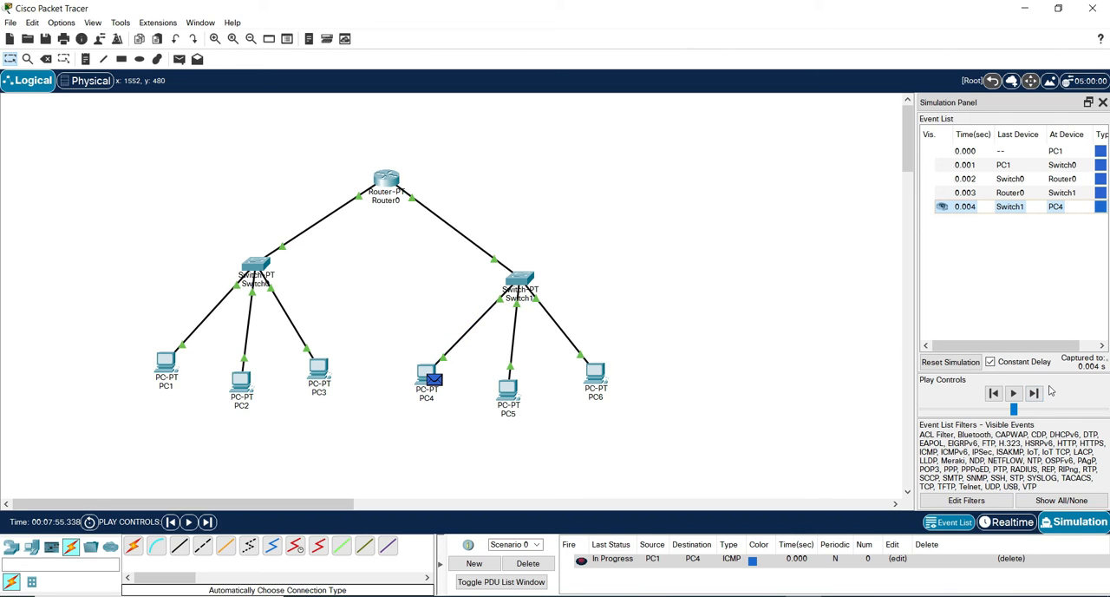
click(1033, 393)
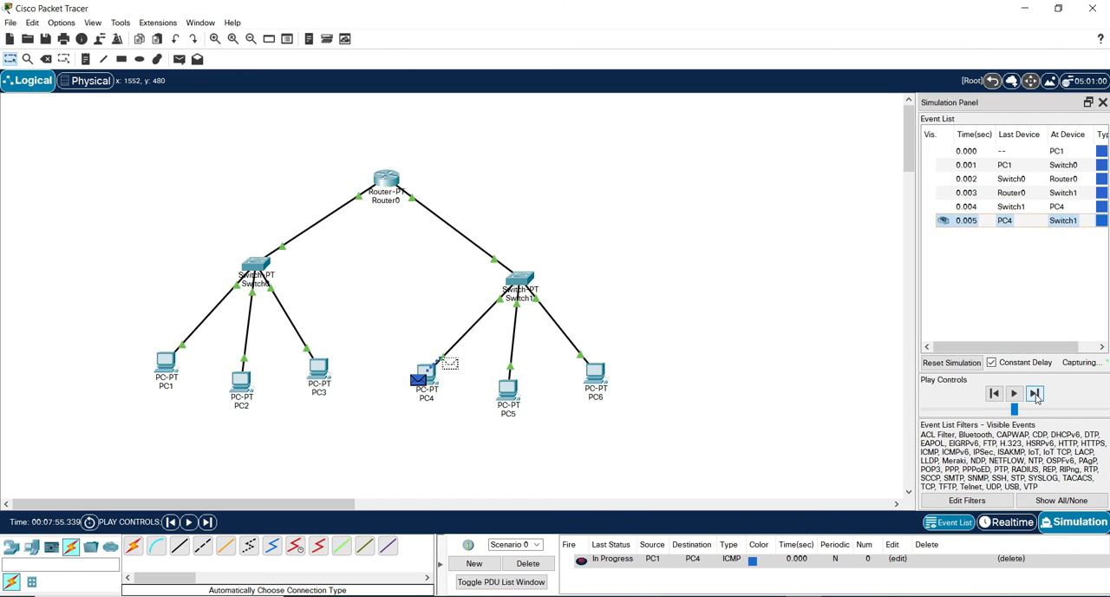
click(1034, 393)
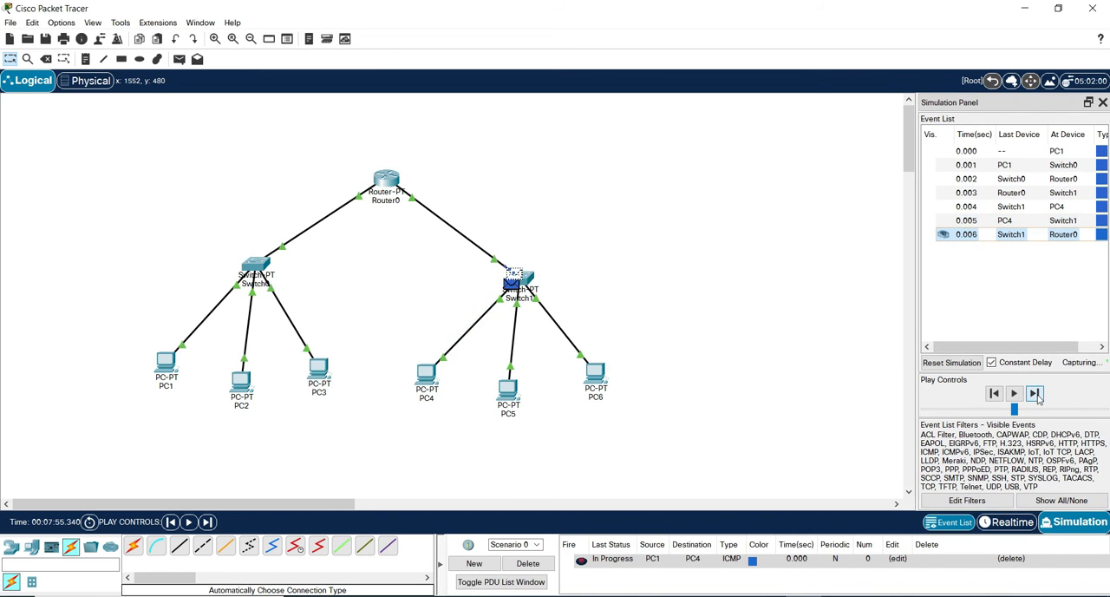
click(1035, 393)
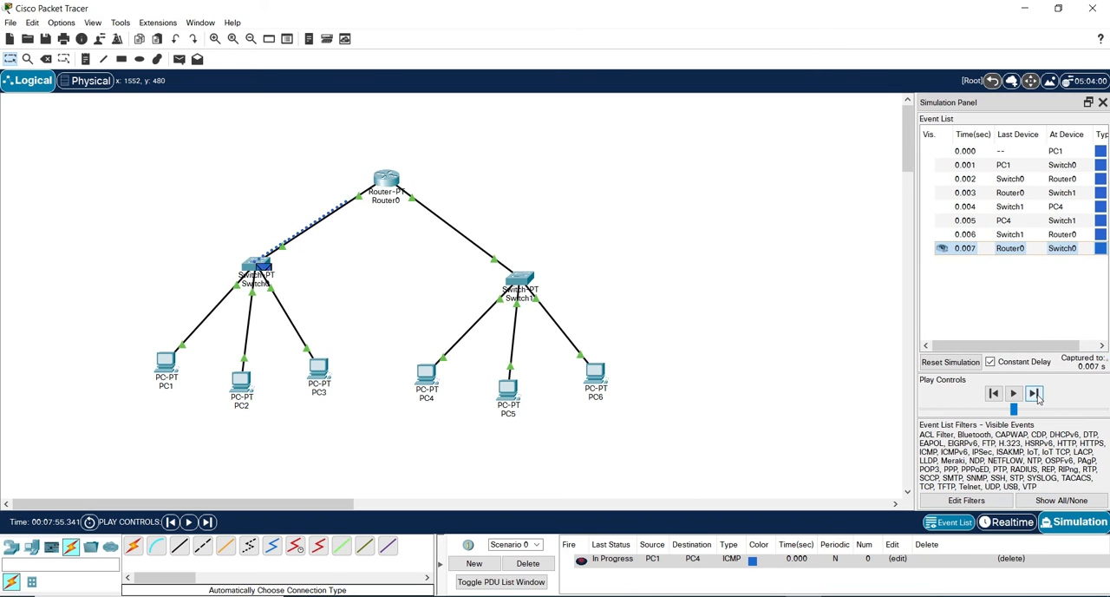
click(1034, 394)
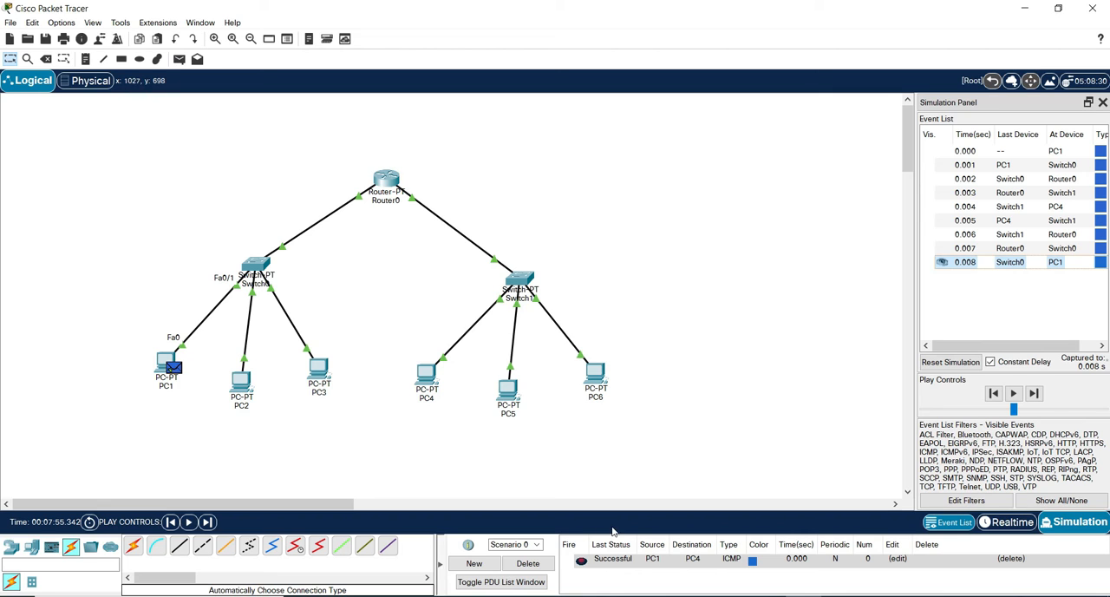
click(588, 564)
click(510, 564)
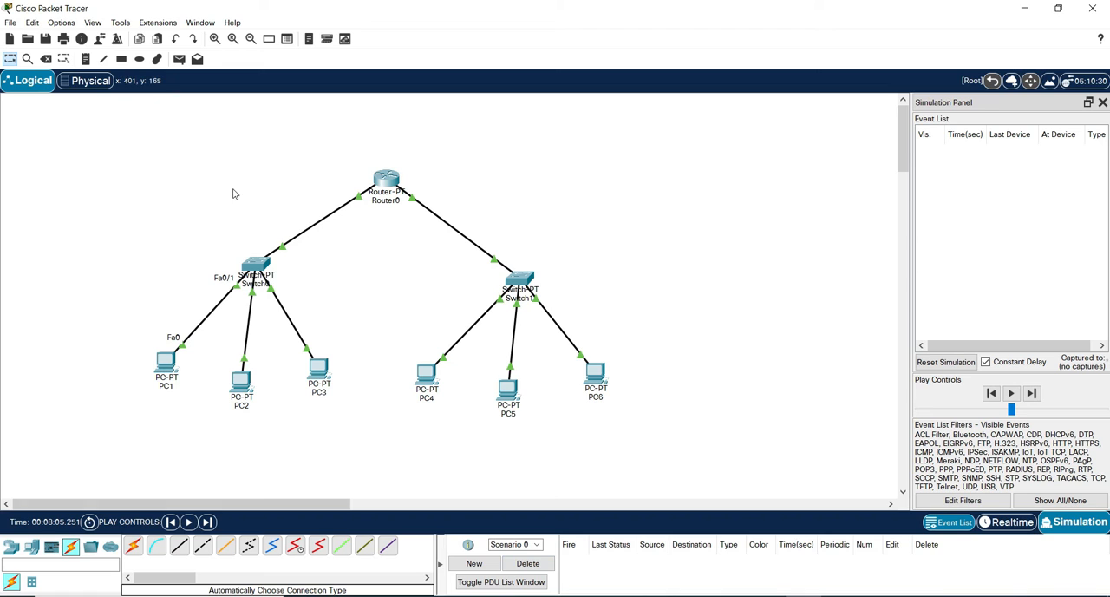
Add a simple PDU with PC2 as the source and PC5 as the destination.
click(177, 59)
click(245, 394)
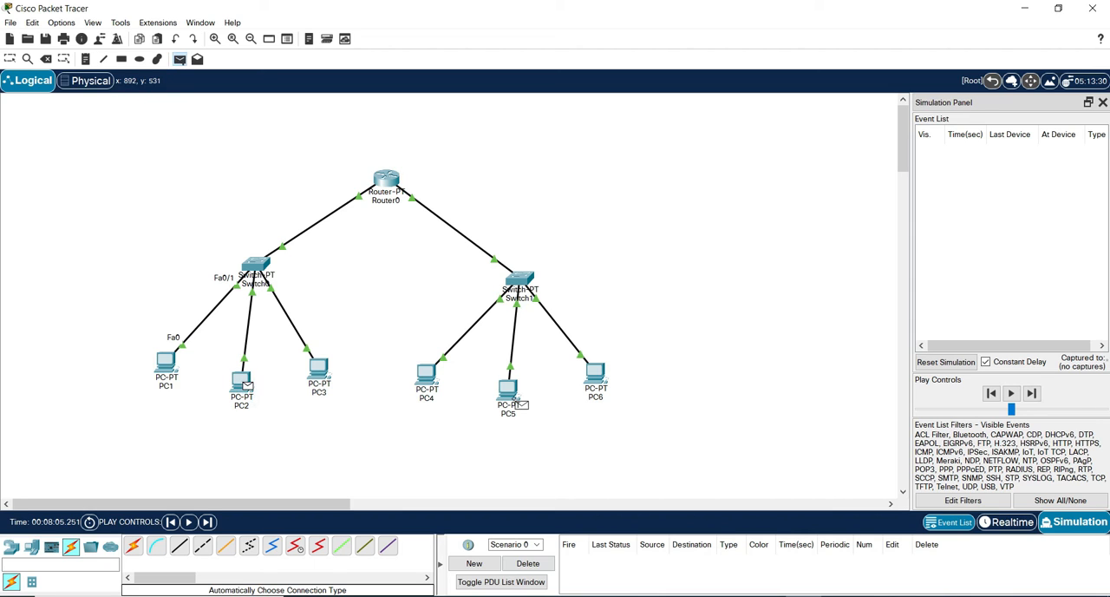
click(516, 399)
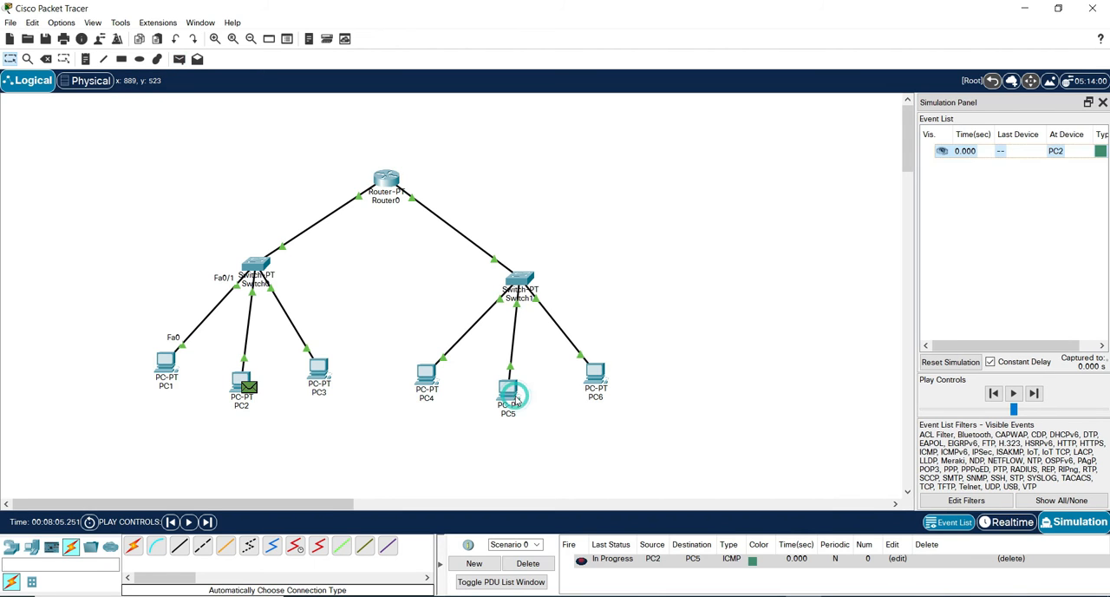
Advance the PC2-to-PC5 message event by event to Router0 and delete the scenario.
click(1035, 392)
click(1036, 393)
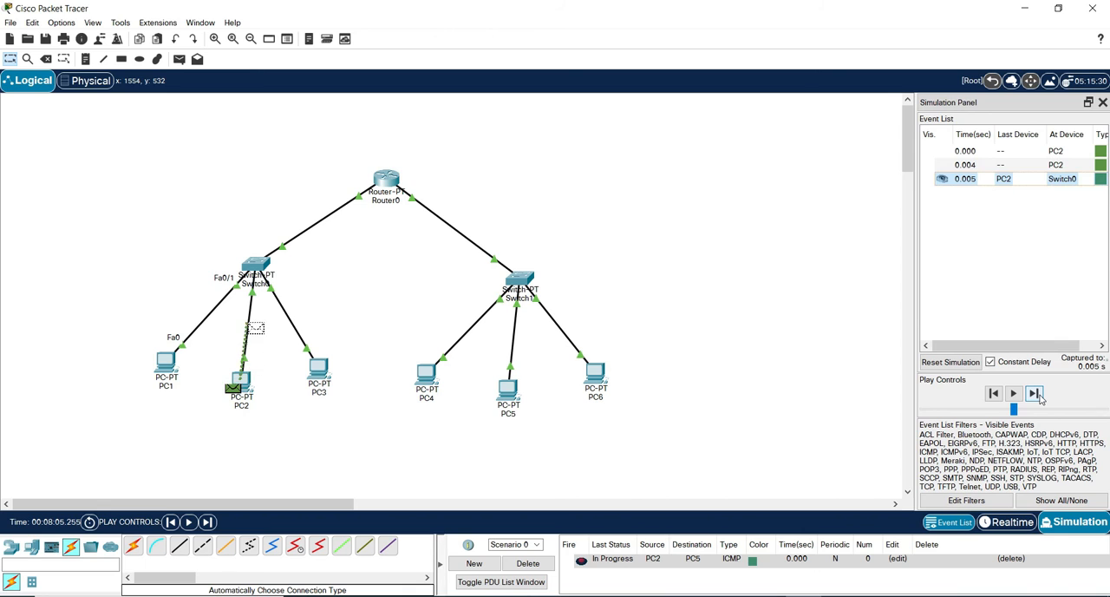
click(1035, 393)
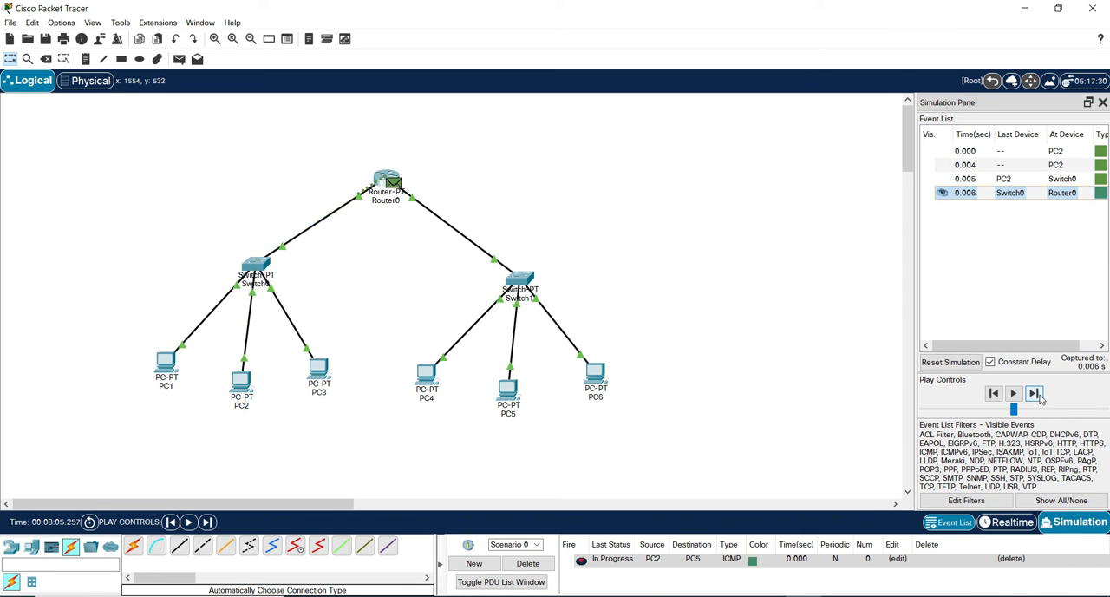
click(387, 181)
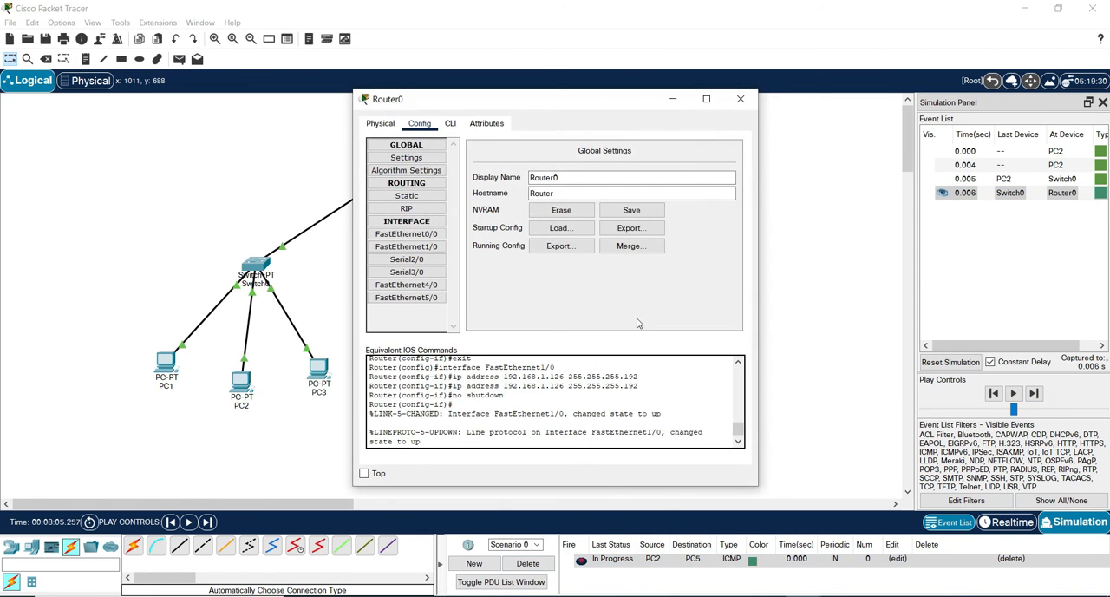
click(740, 99)
click(527, 562)
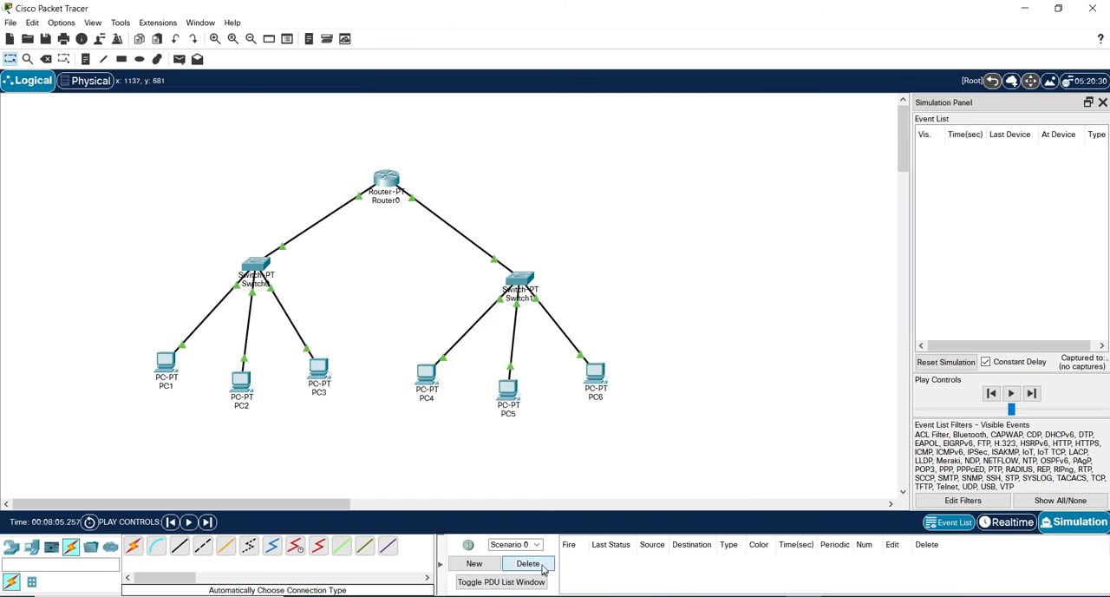
Add a new simple PDU from PC2 to PC5 to repeat the test between the two subnets.
click(179, 58)
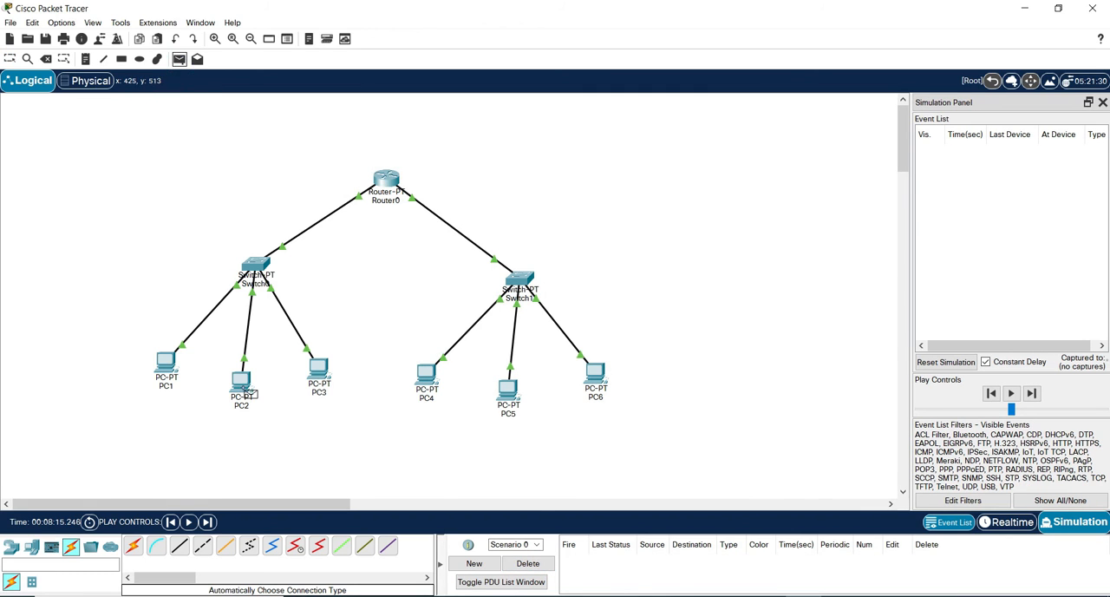
click(242, 382)
click(510, 394)
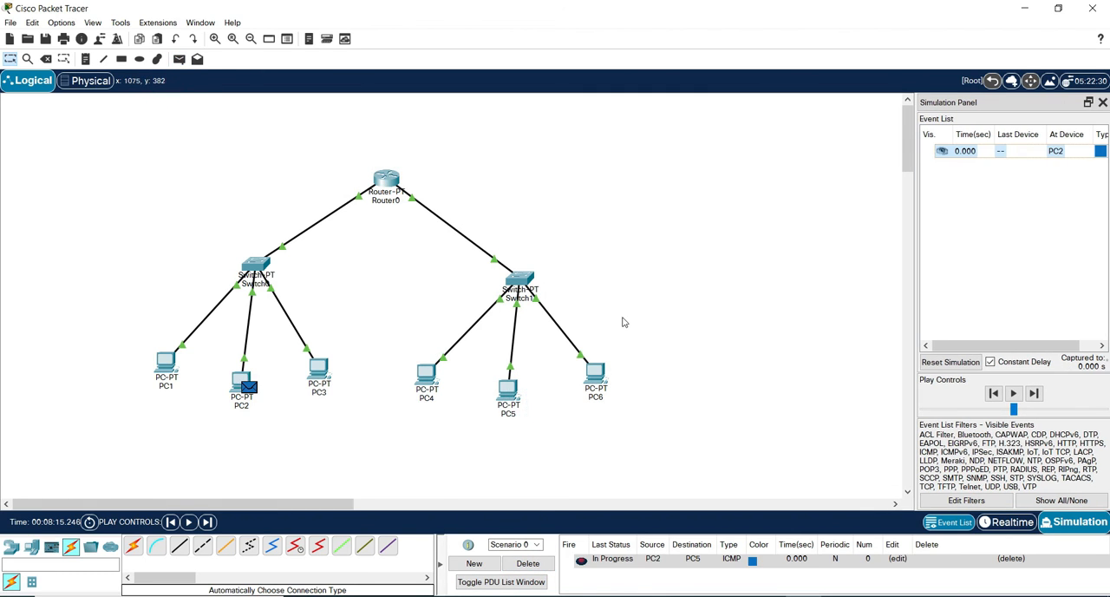
Advance the repeated PC2 message through Router0 and Switch1 to PC5, and delete the scenario.
click(1034, 394)
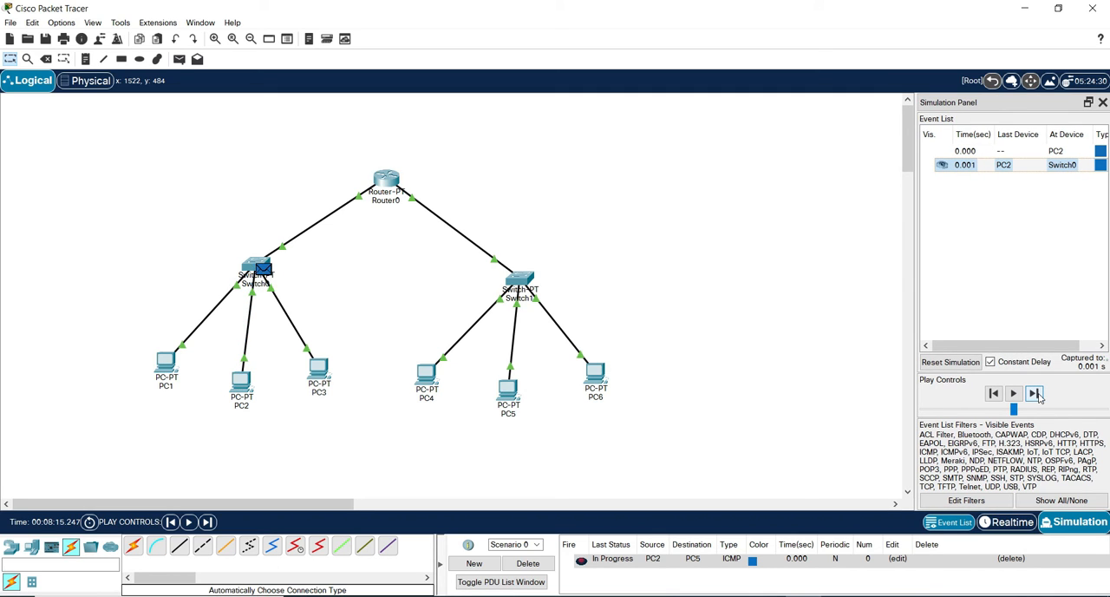
click(1035, 394)
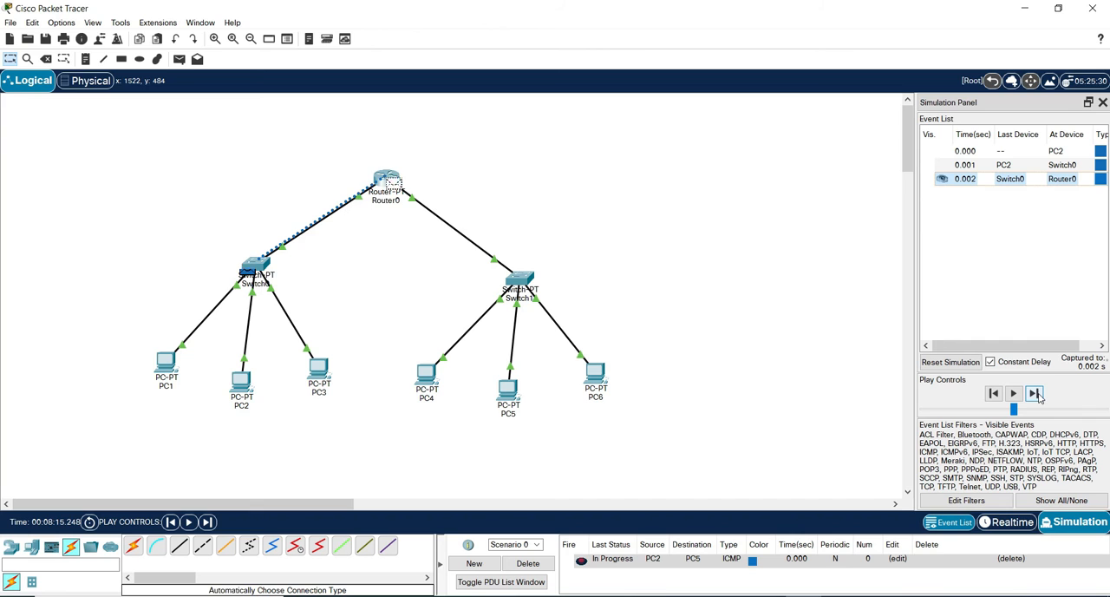
click(1036, 393)
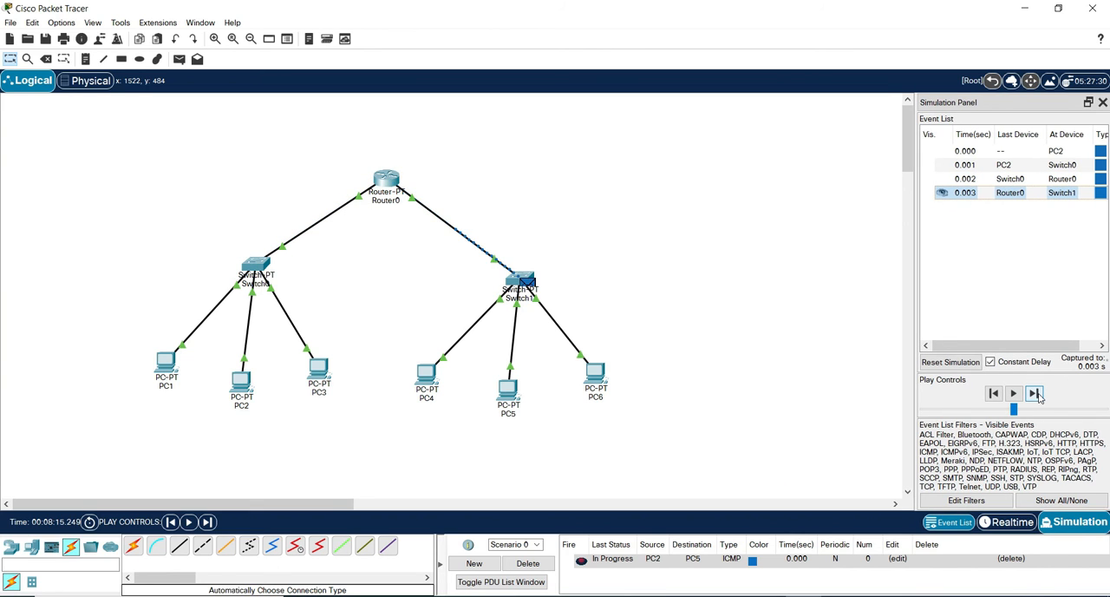
click(1036, 393)
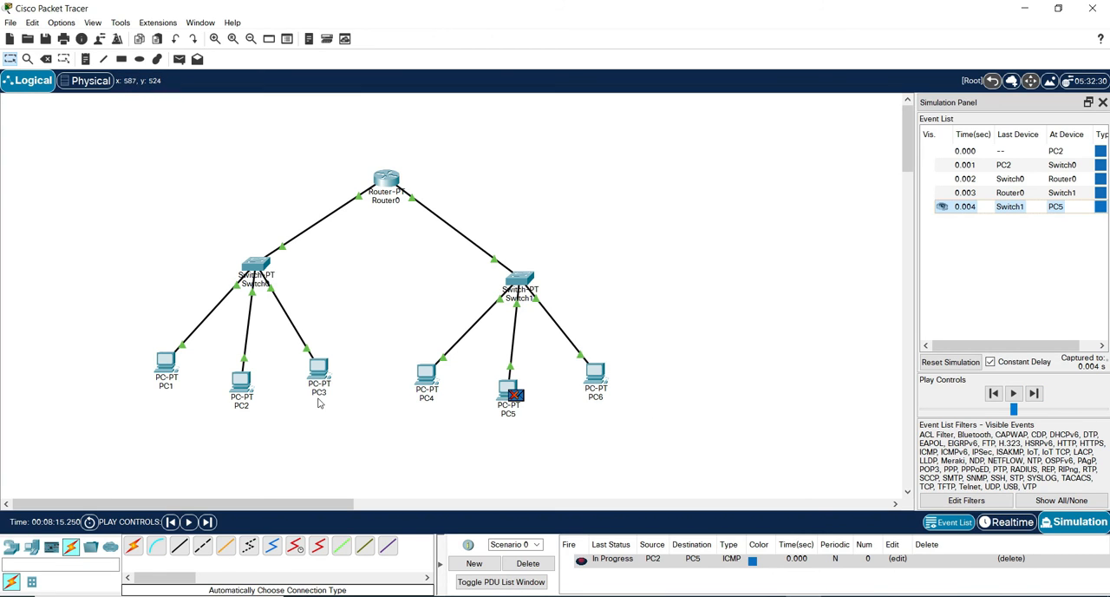
click(527, 563)
Test a simple PDU from PC3 to PC6 by advancing the simulation, and delete the scenario.
click(180, 60)
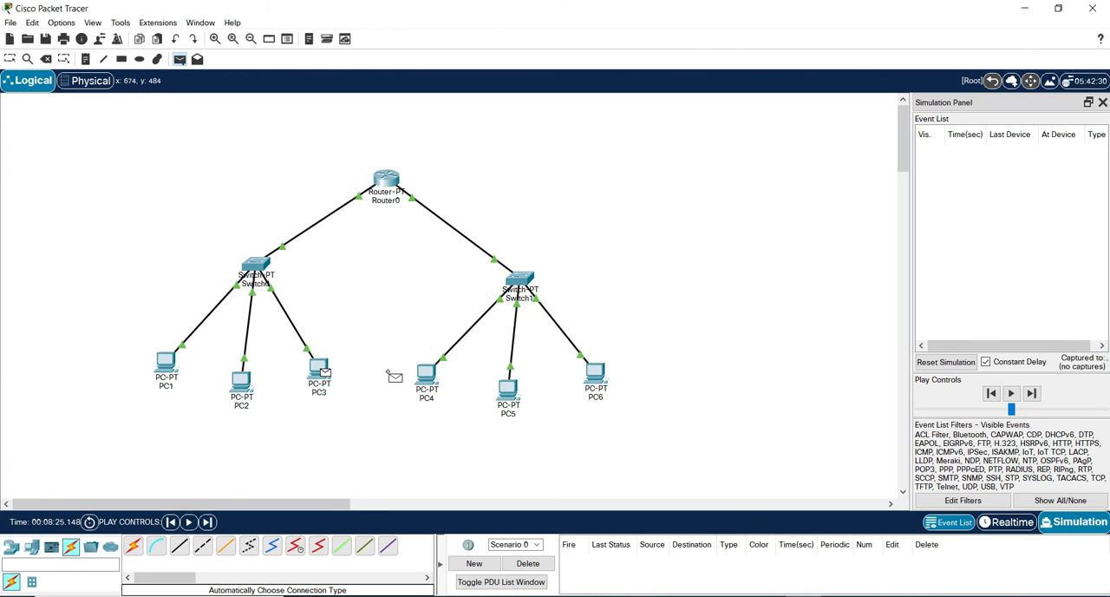
click(595, 375)
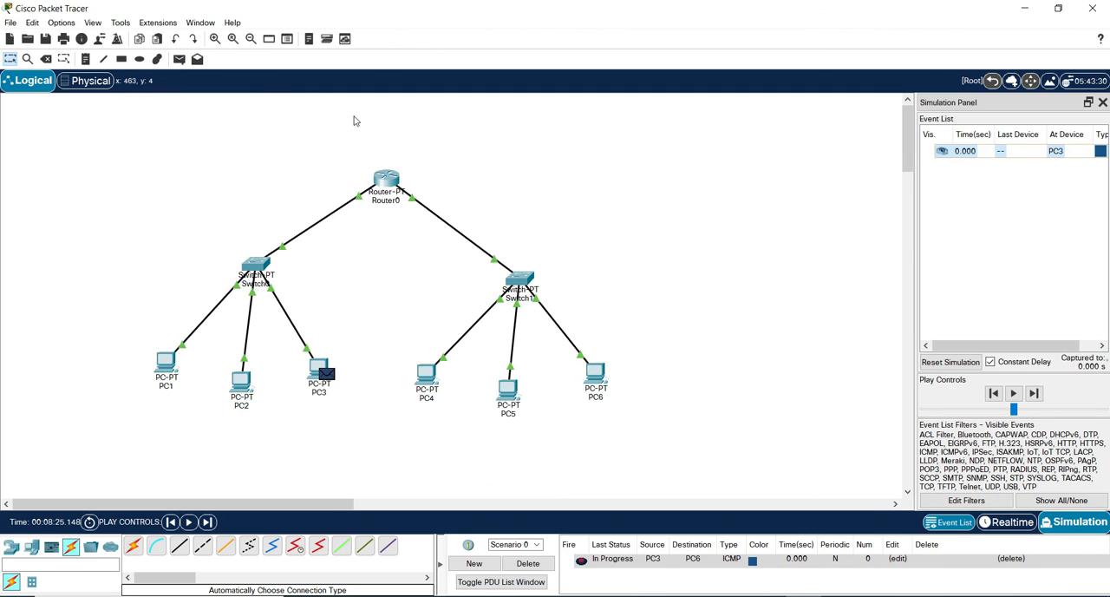
click(1035, 394)
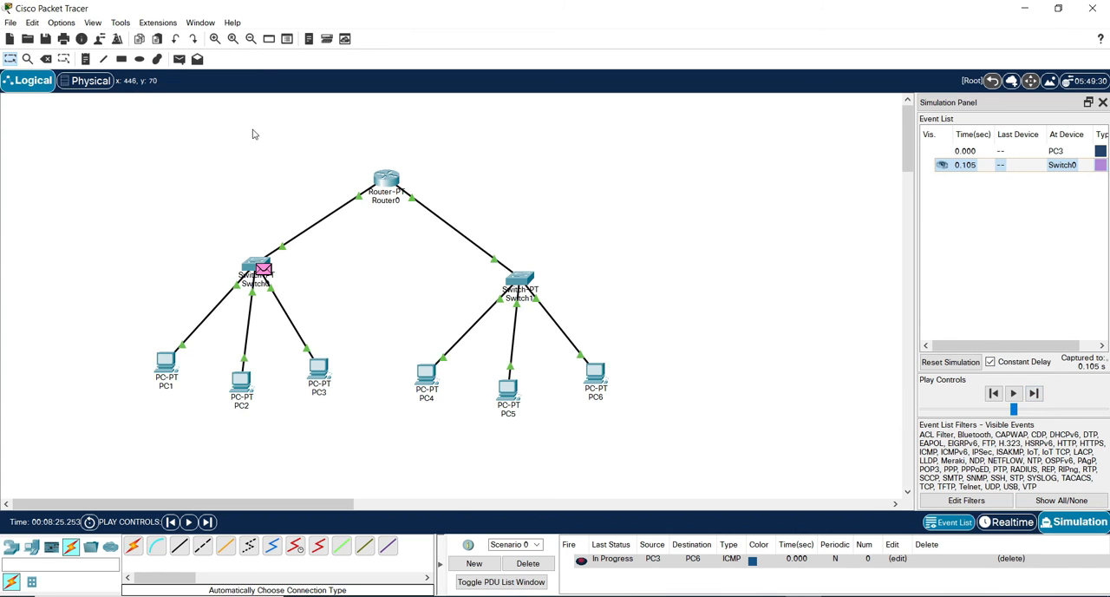
click(532, 565)
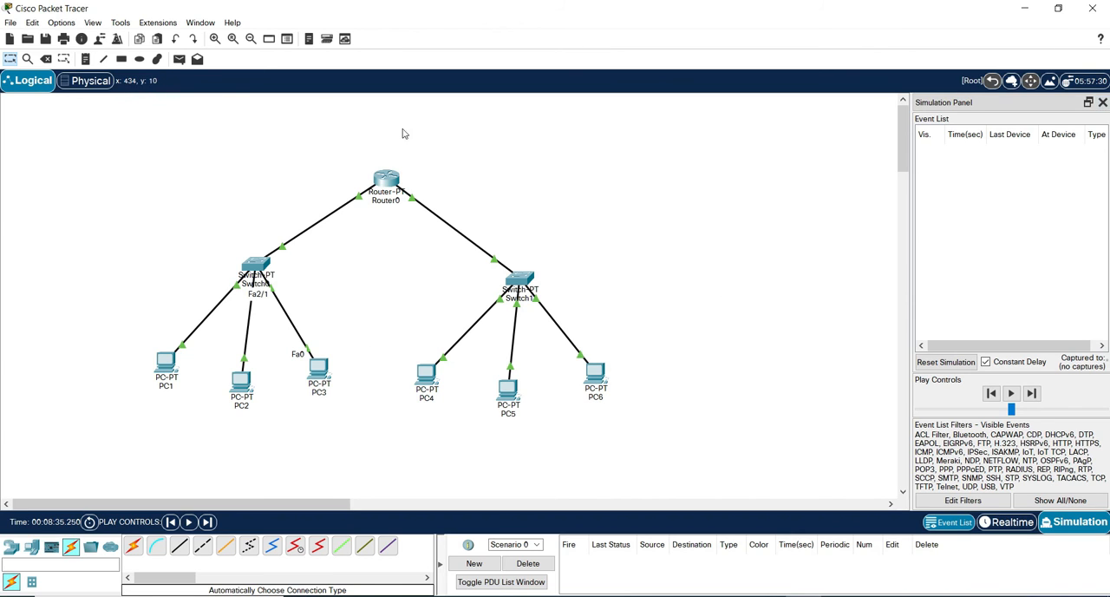
Close the simulation event list, return to Realtime mode and open the Command Prompt on PC1.
click(1103, 102)
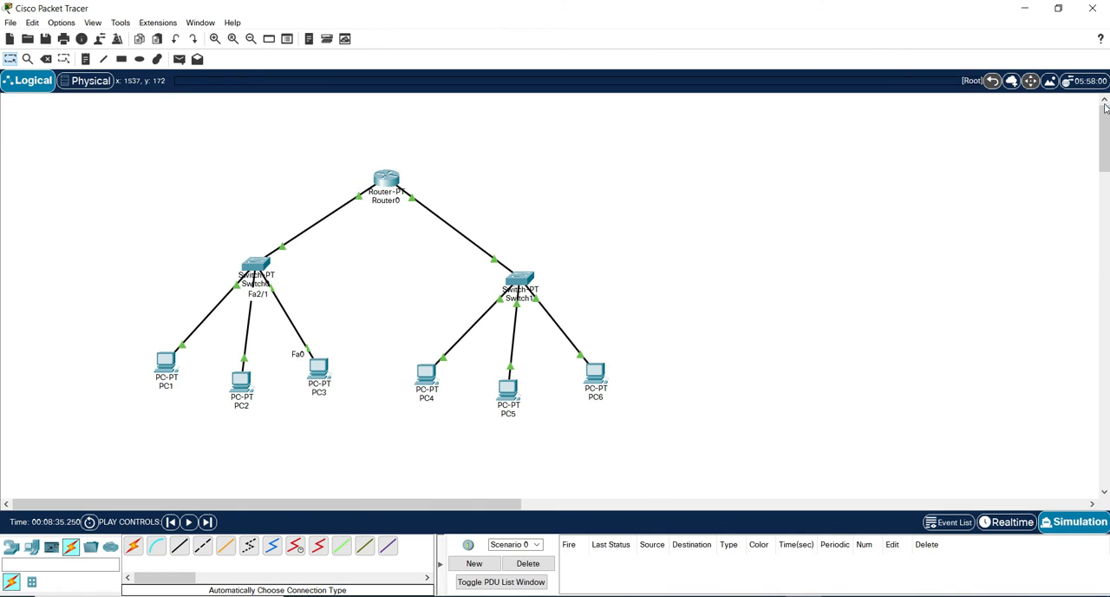
click(1007, 521)
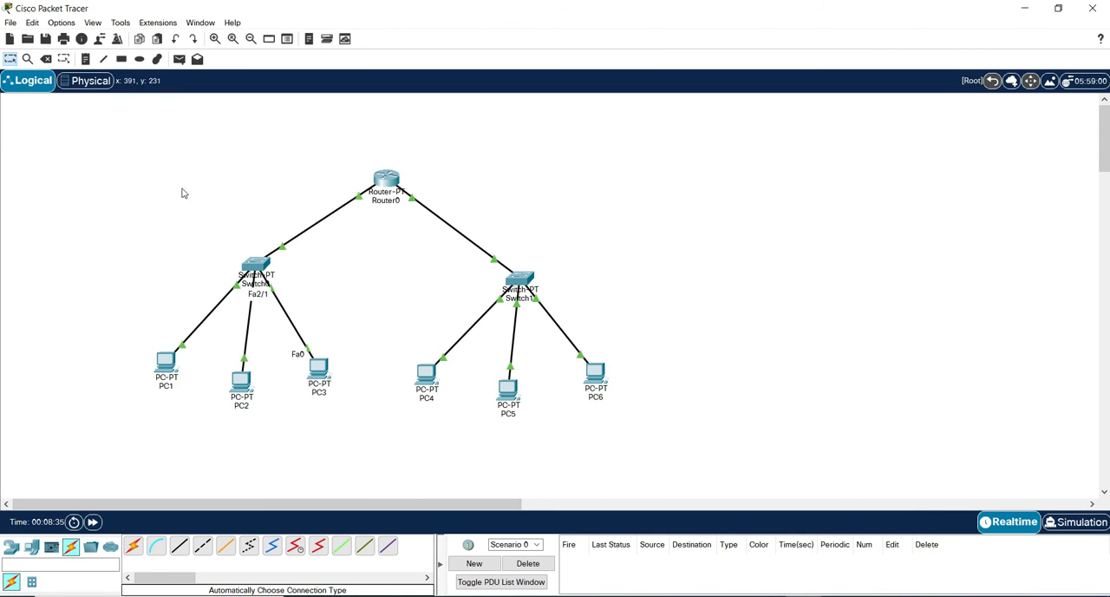
click(165, 364)
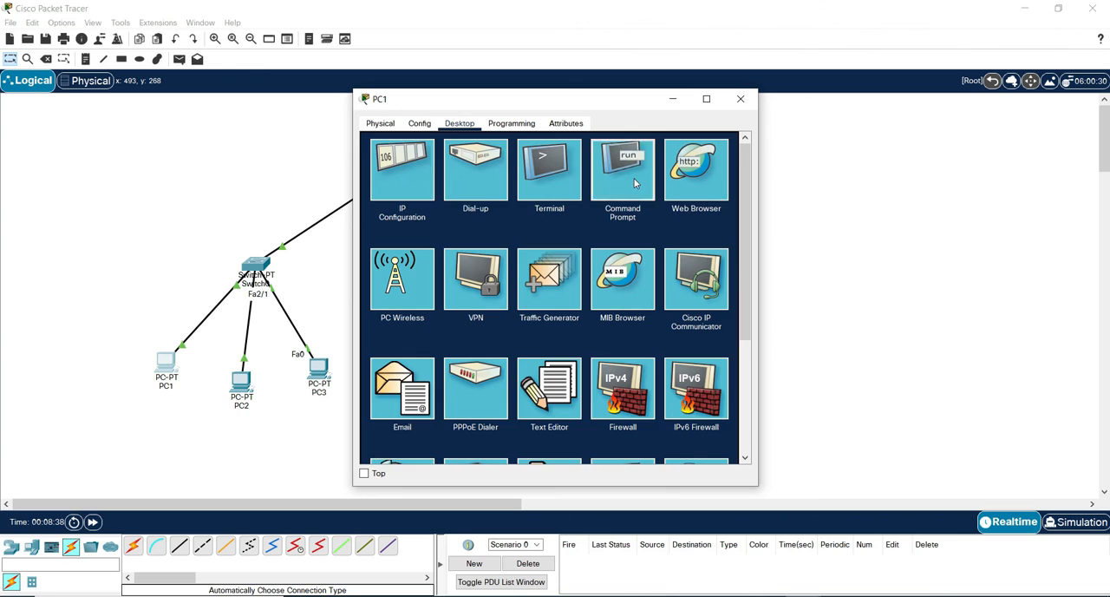
click(634, 183)
click(446, 193)
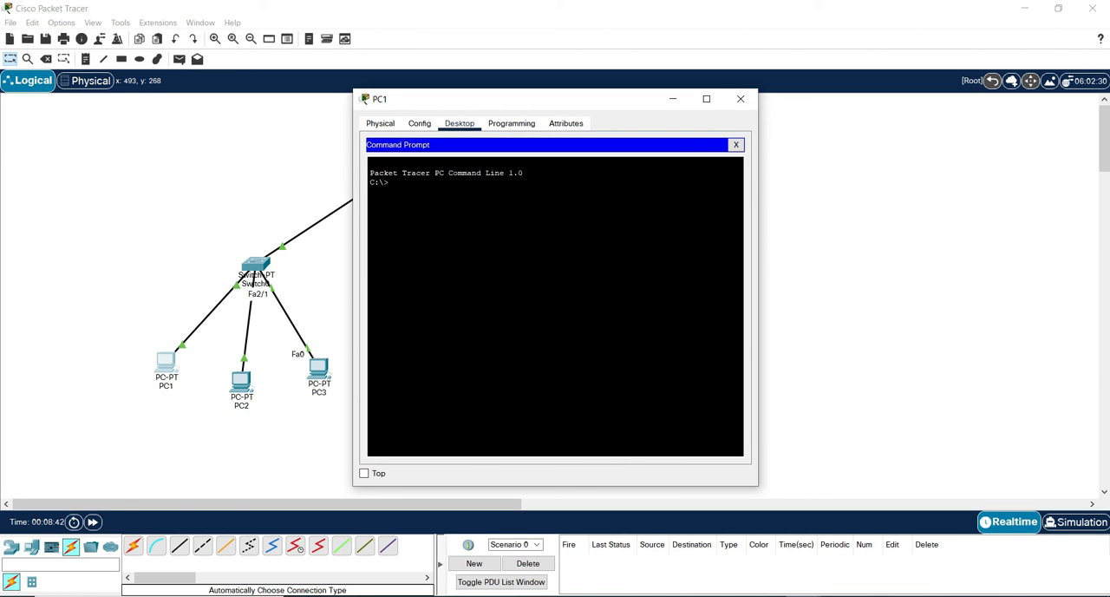
Trace the route from PC1 to 192.168.1.3 with tracert.
text(tracert 192.168.1.3)
key(Return)
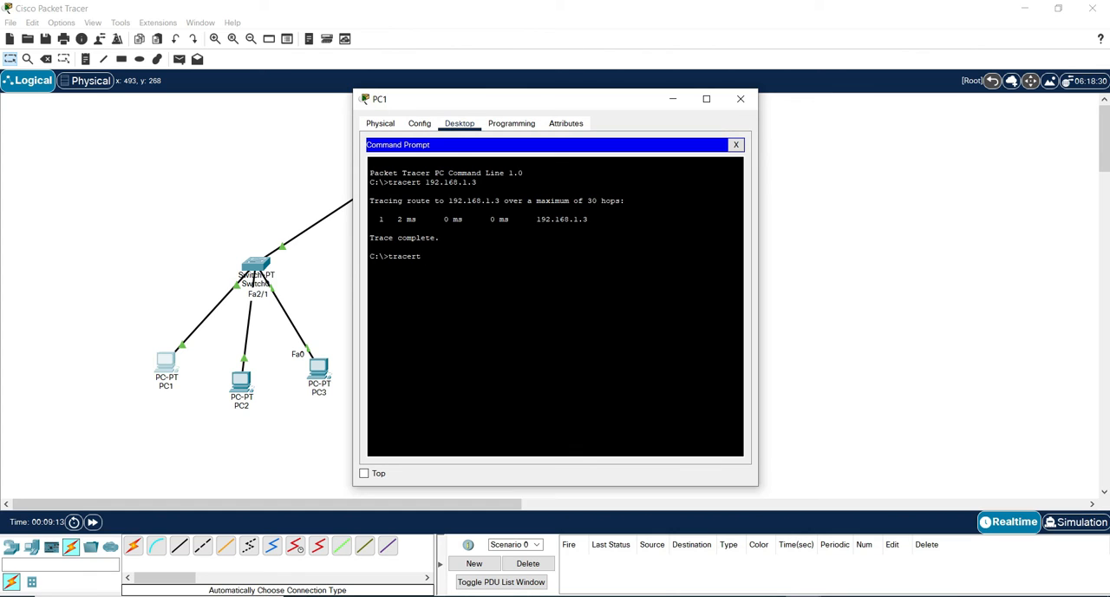
Trace the route from PC1 to 192.168.1.65 with tracert and close the PC1 window.
text(192.168.1.65)
key(Return)
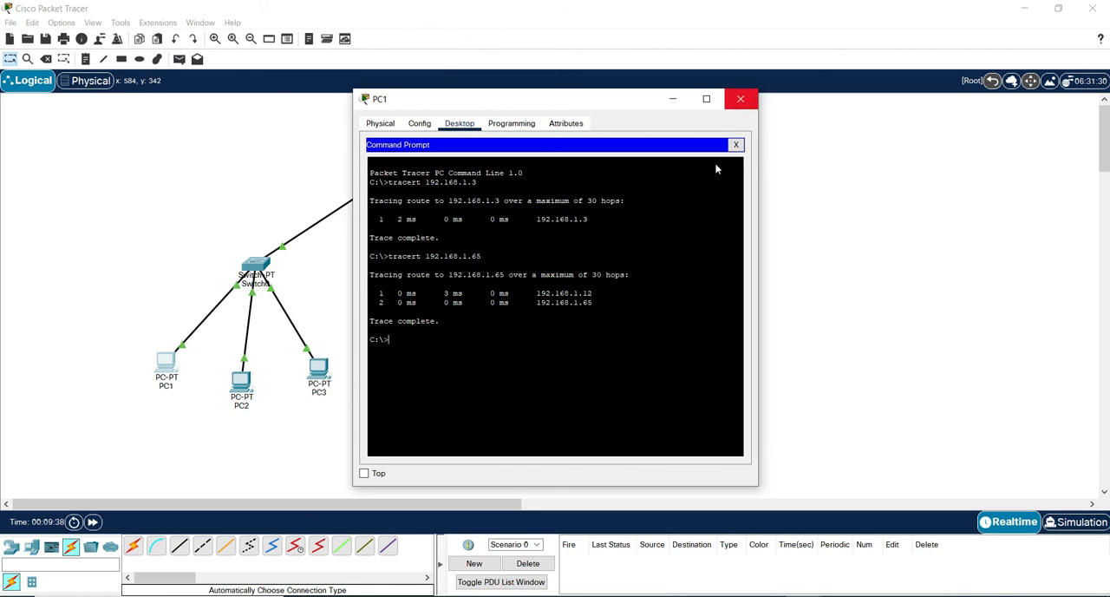
click(743, 101)
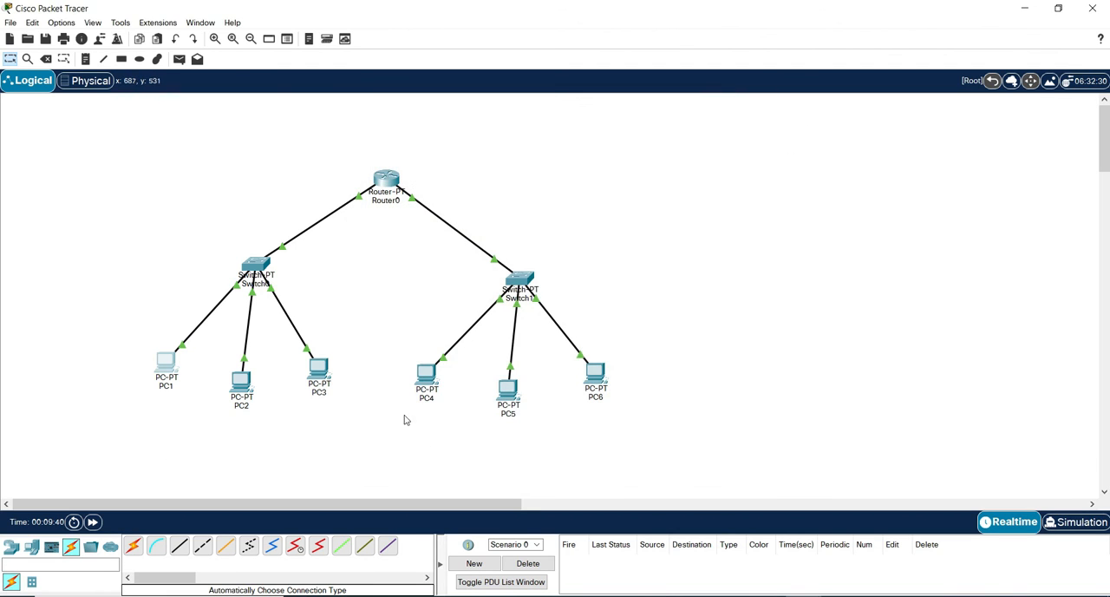
Trace the route from PC2 to 192.168.1.66 with tracert in its Command Prompt, and close the PC2 window.
click(236, 386)
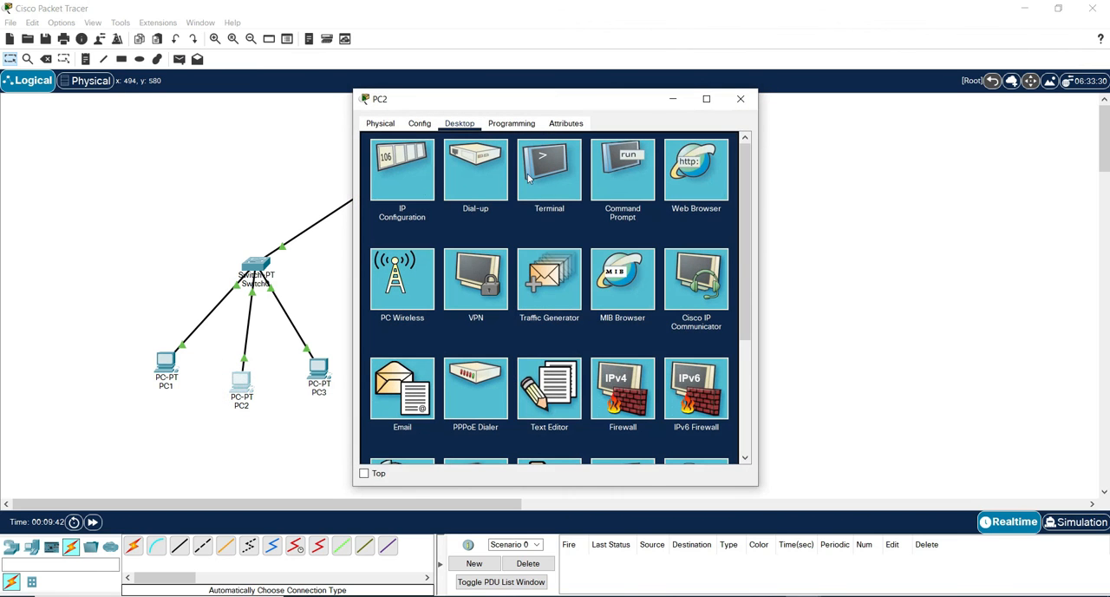
click(638, 180)
click(526, 187)
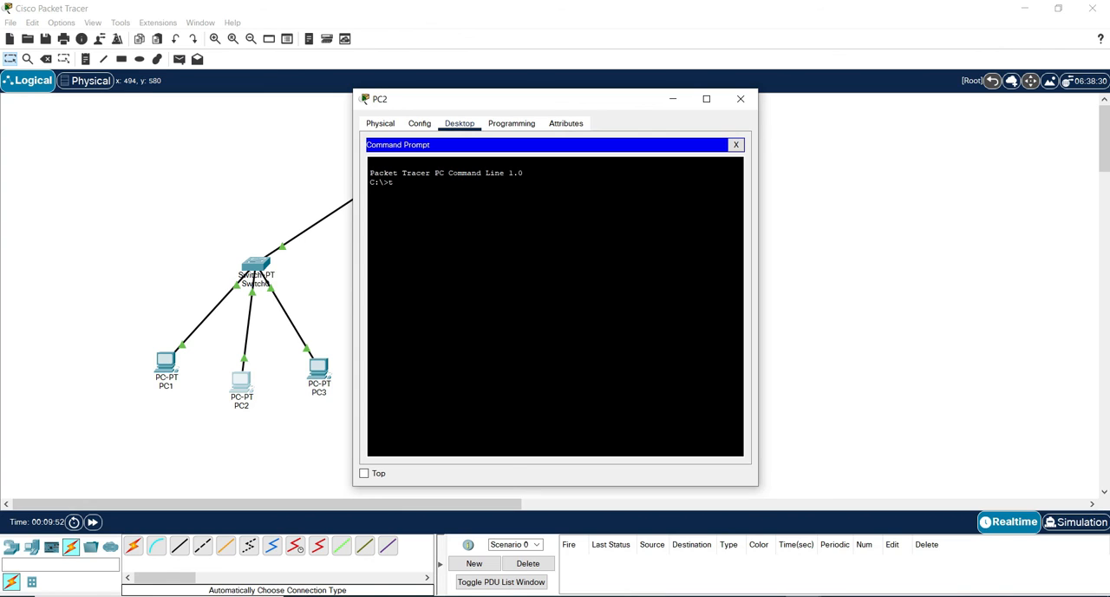
text(tracert 192.168.1.)
text(66)
key(Return)
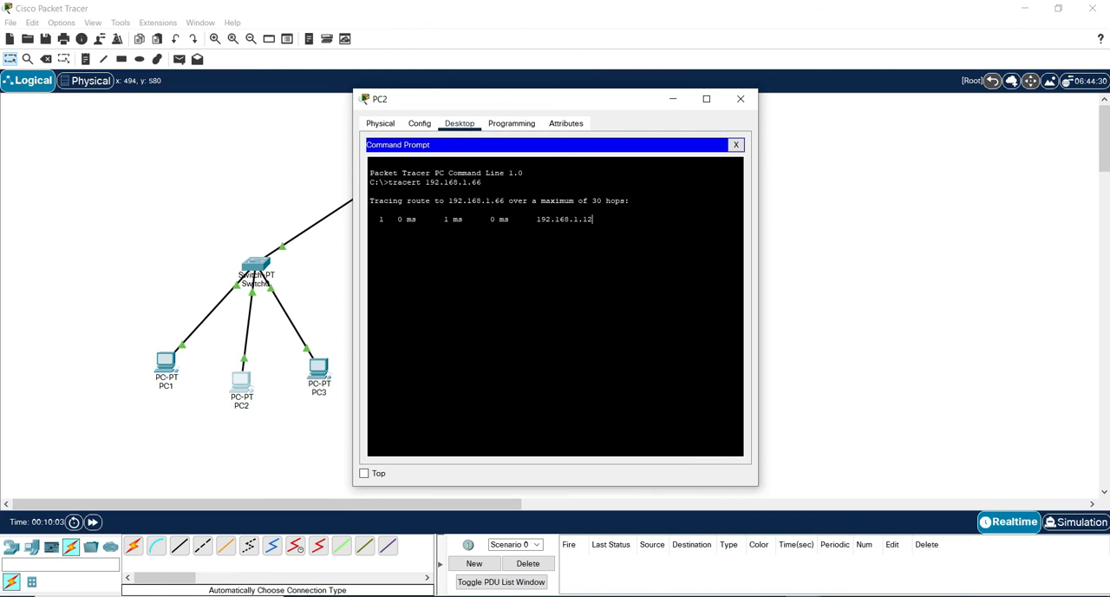
click(510, 234)
click(741, 102)
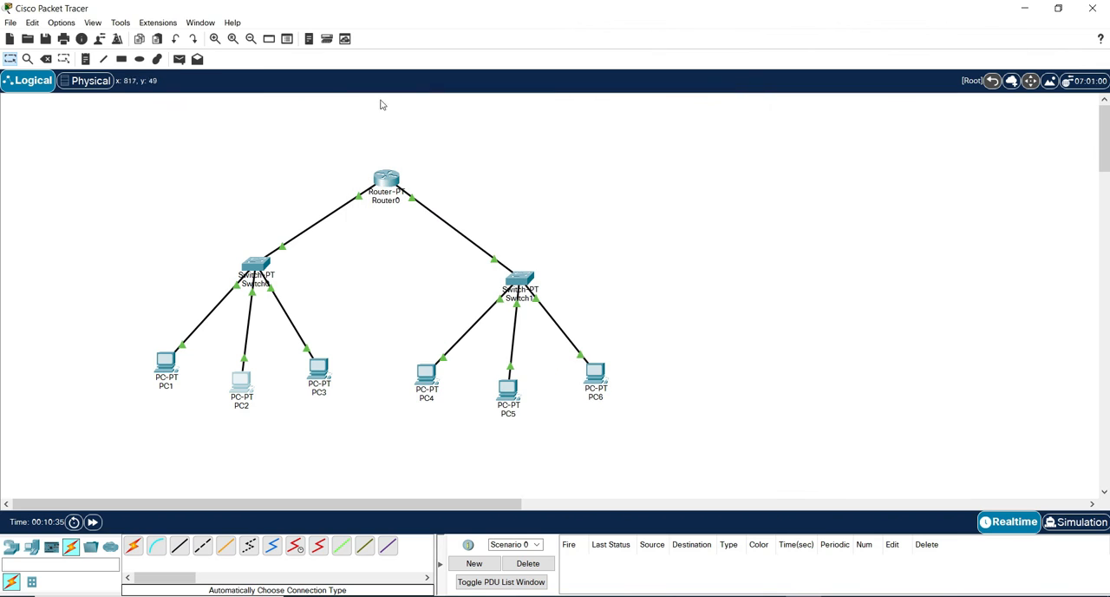
Run tracert 192.168.1.67 from PC3's Command Prompt and close the PC3 window.
click(319, 371)
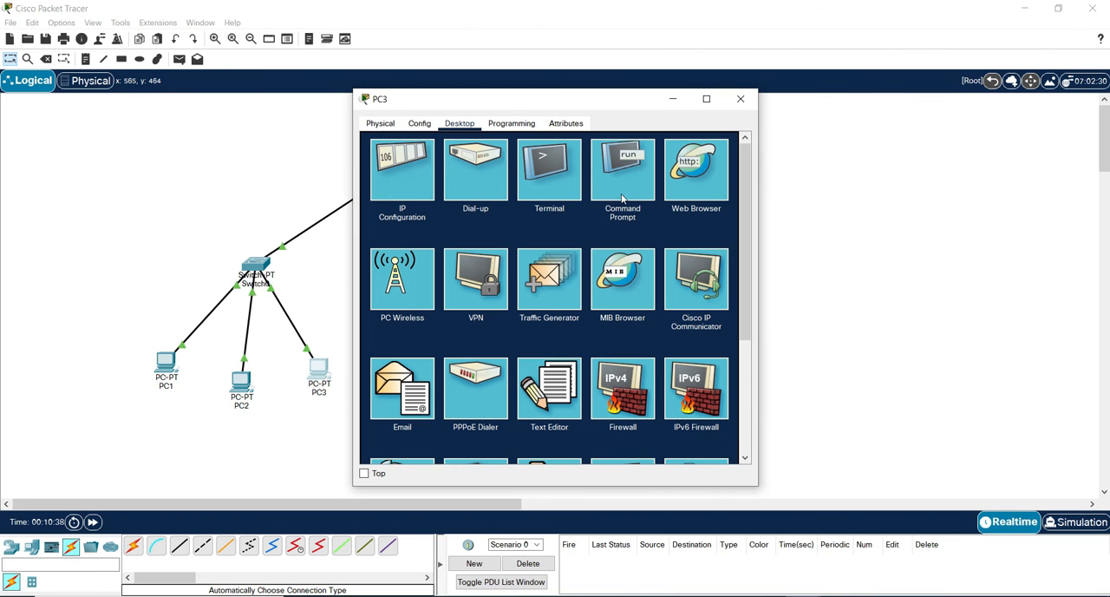
click(623, 196)
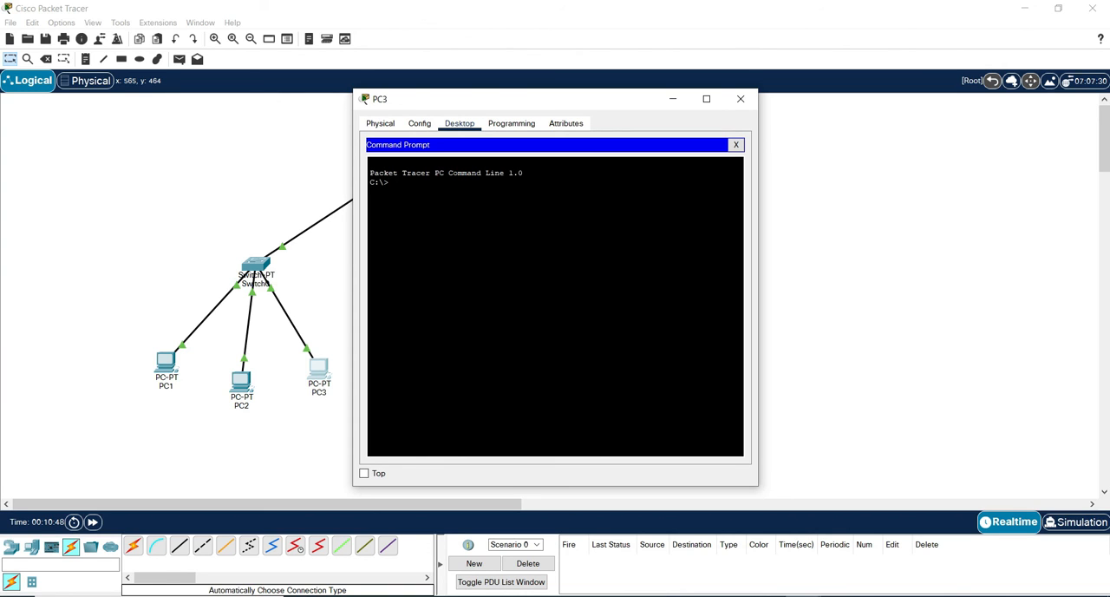
text(tracert 192.168.1.67)
key(Return)
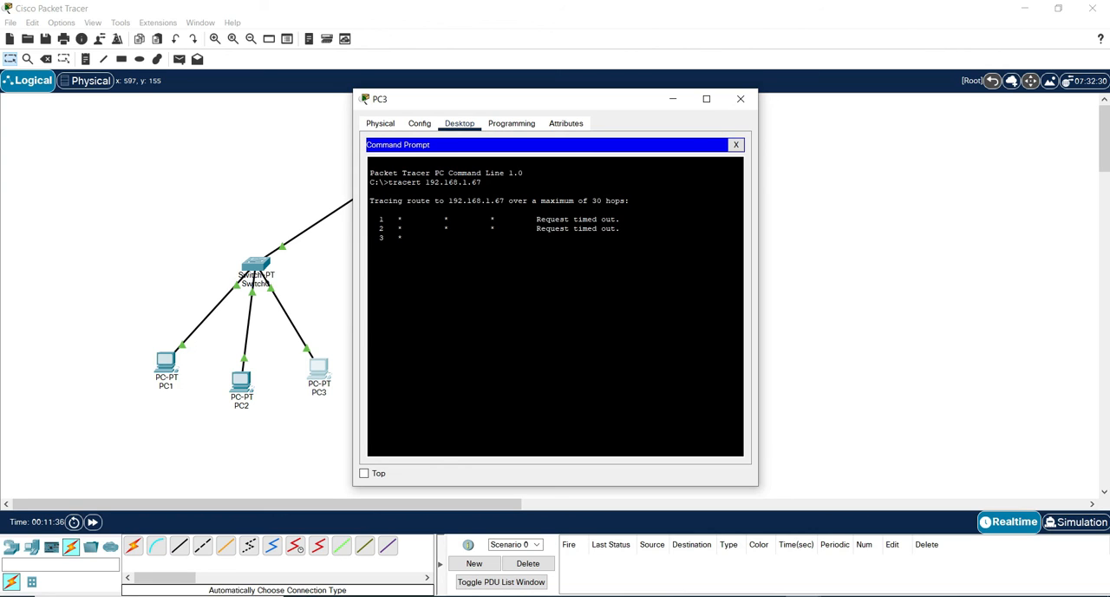
click(741, 100)
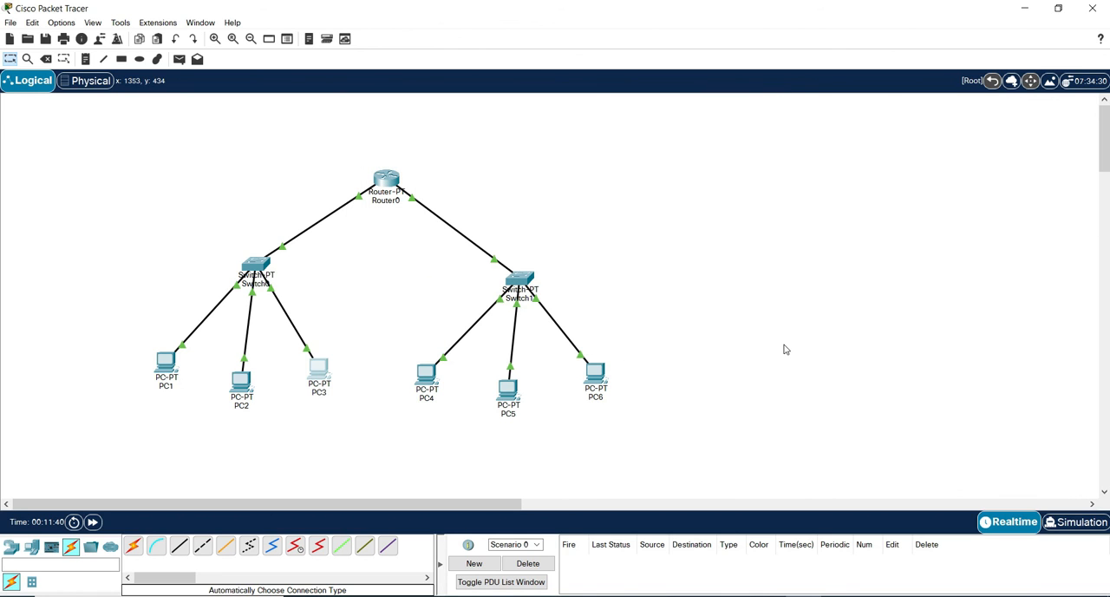